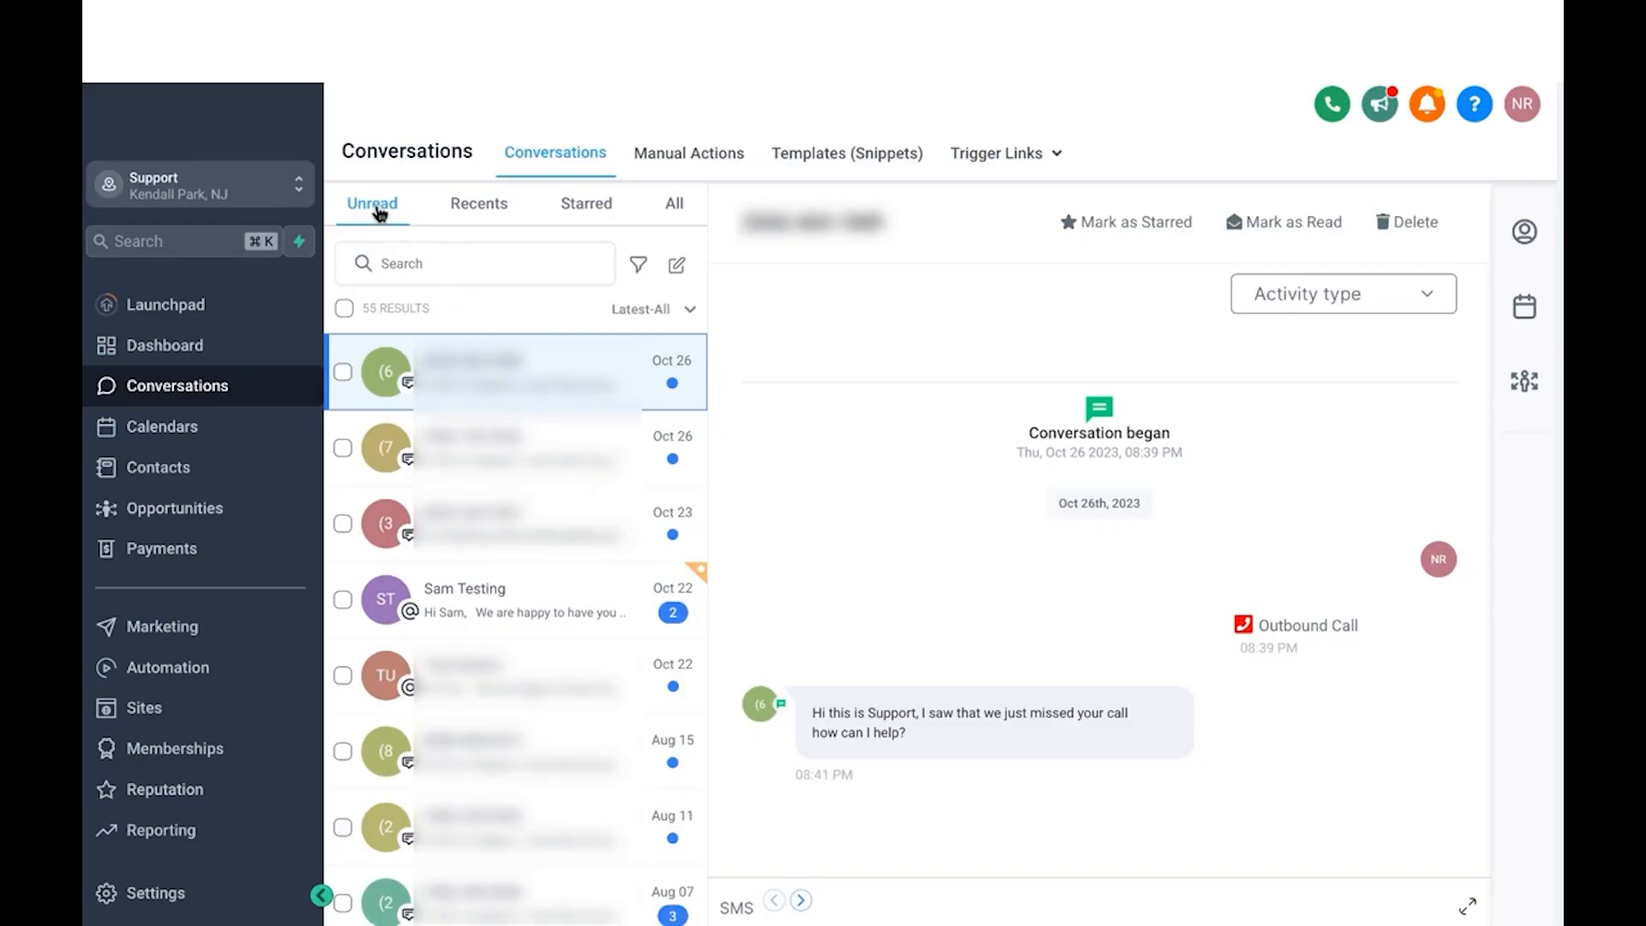
Star the most recent conversation, dated Nov 01, and check it in the list of starred conversations.
left_click(487, 210)
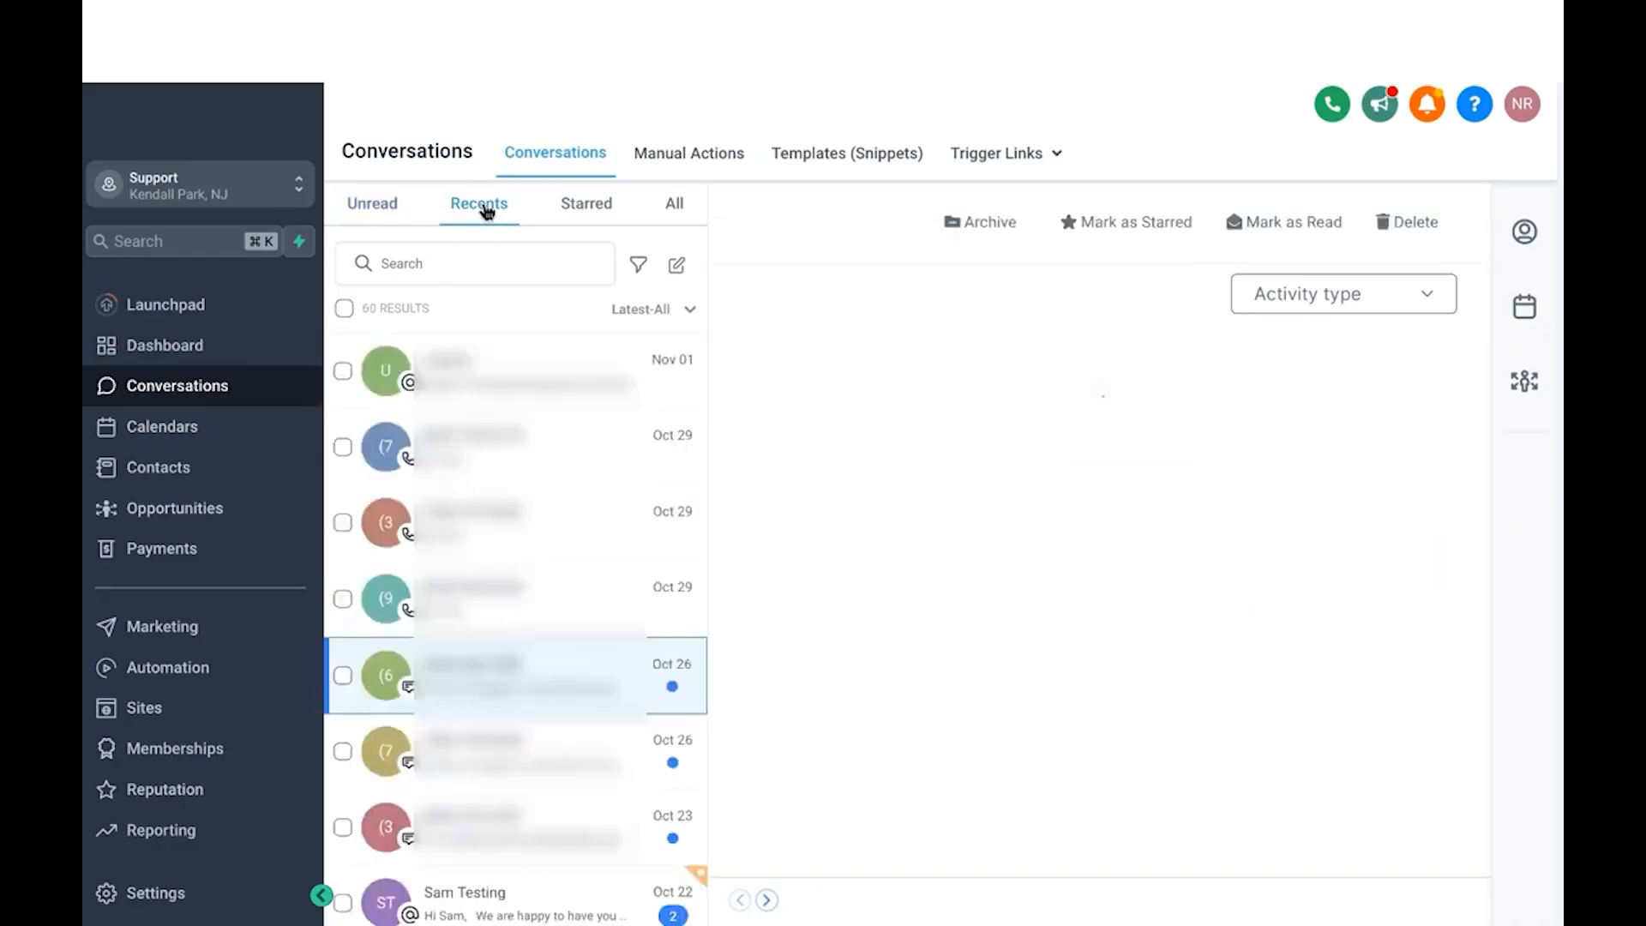
left_click(591, 210)
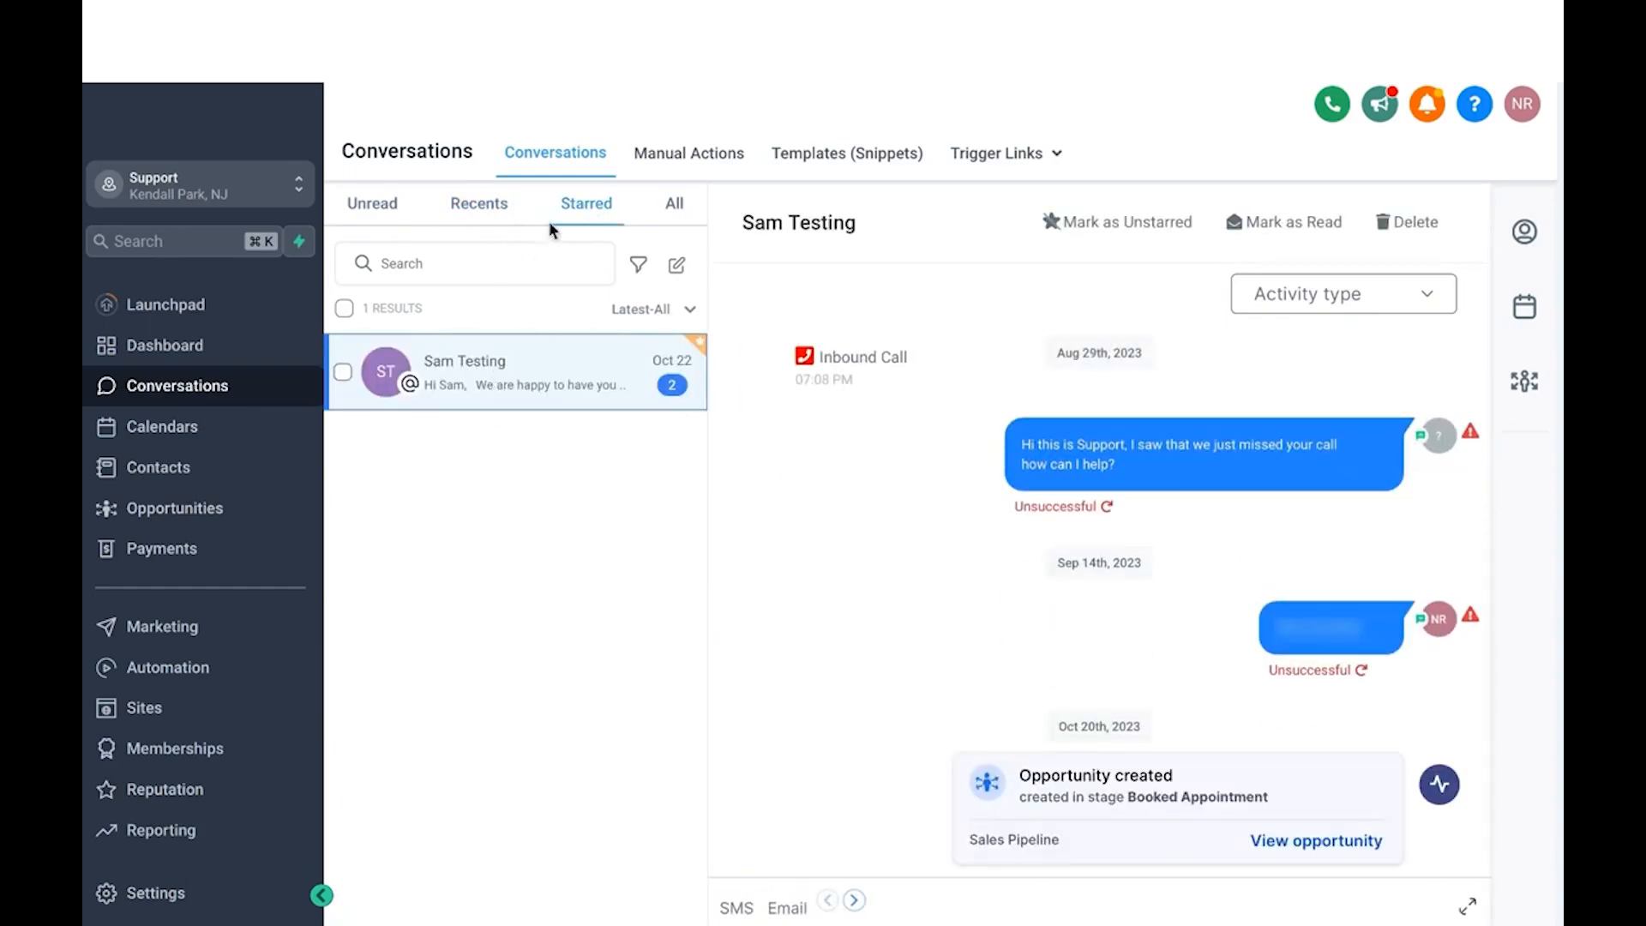
left_click(503, 224)
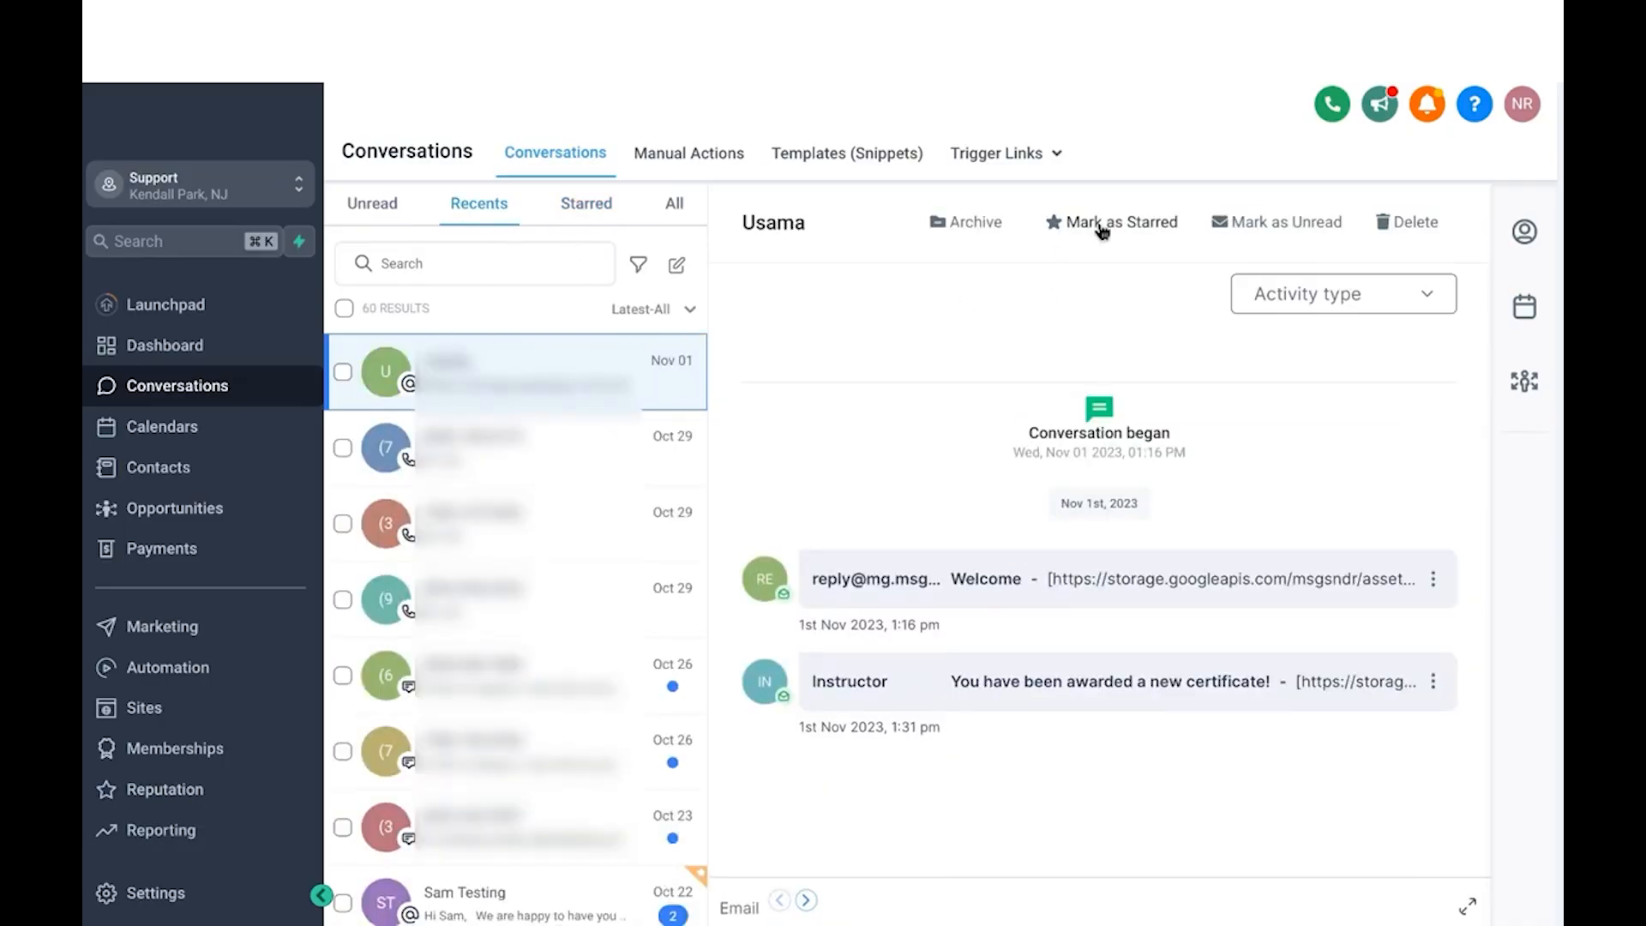
left_click(595, 211)
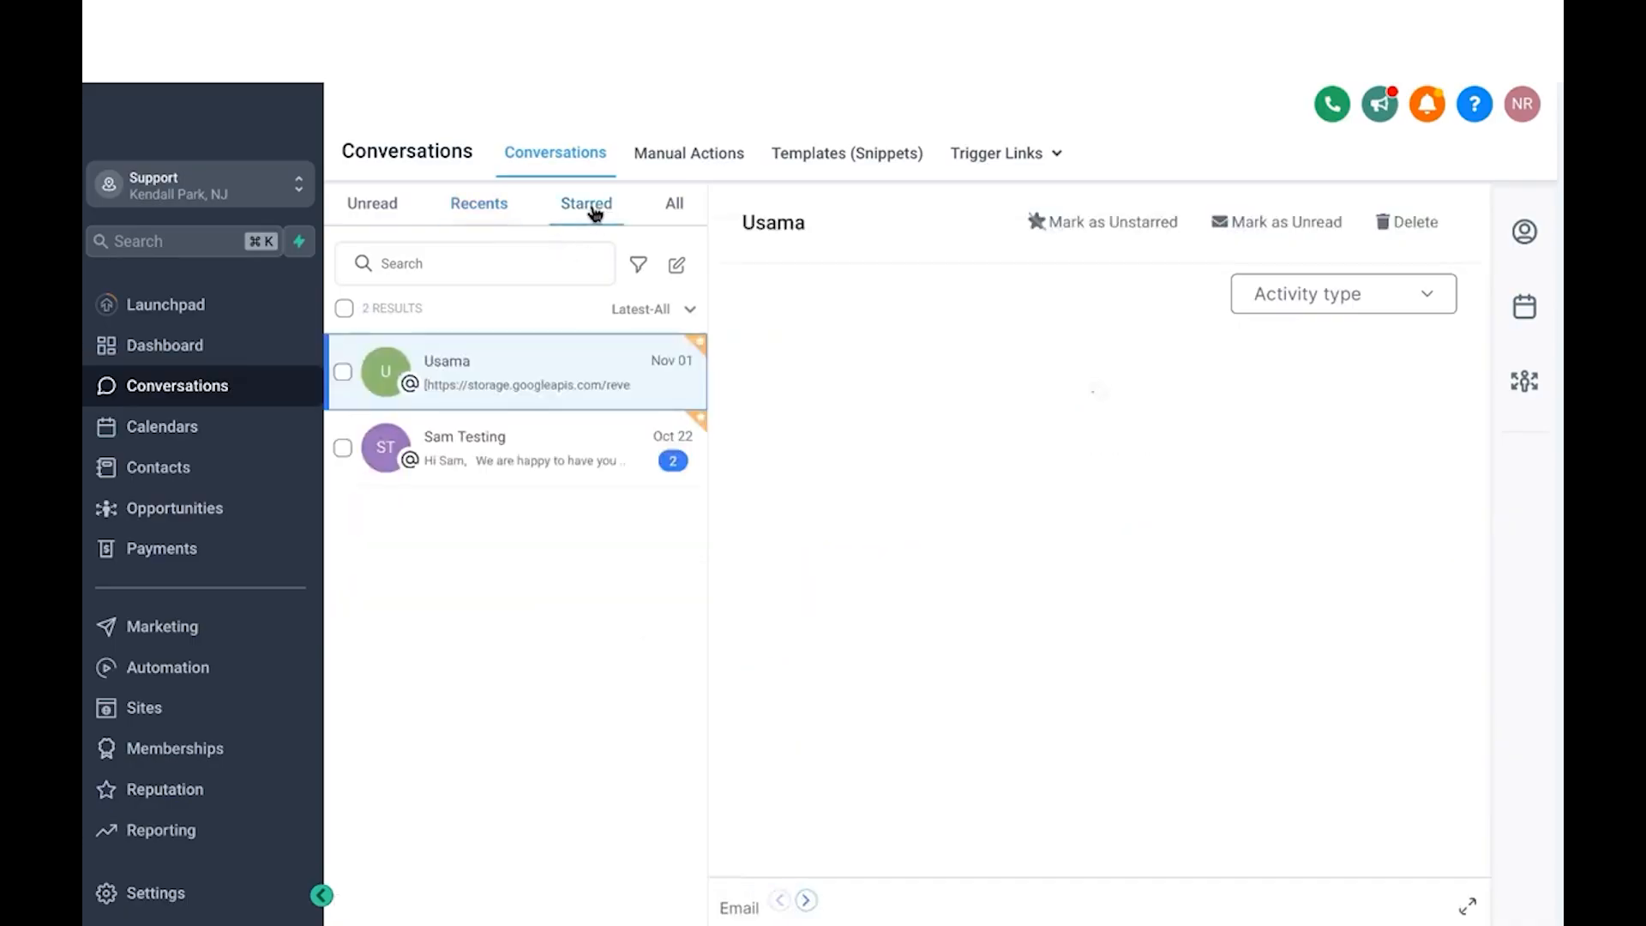
Search all conversations for the contact's first name, open the Nov 01 match, and clear the search.
left_click(675, 205)
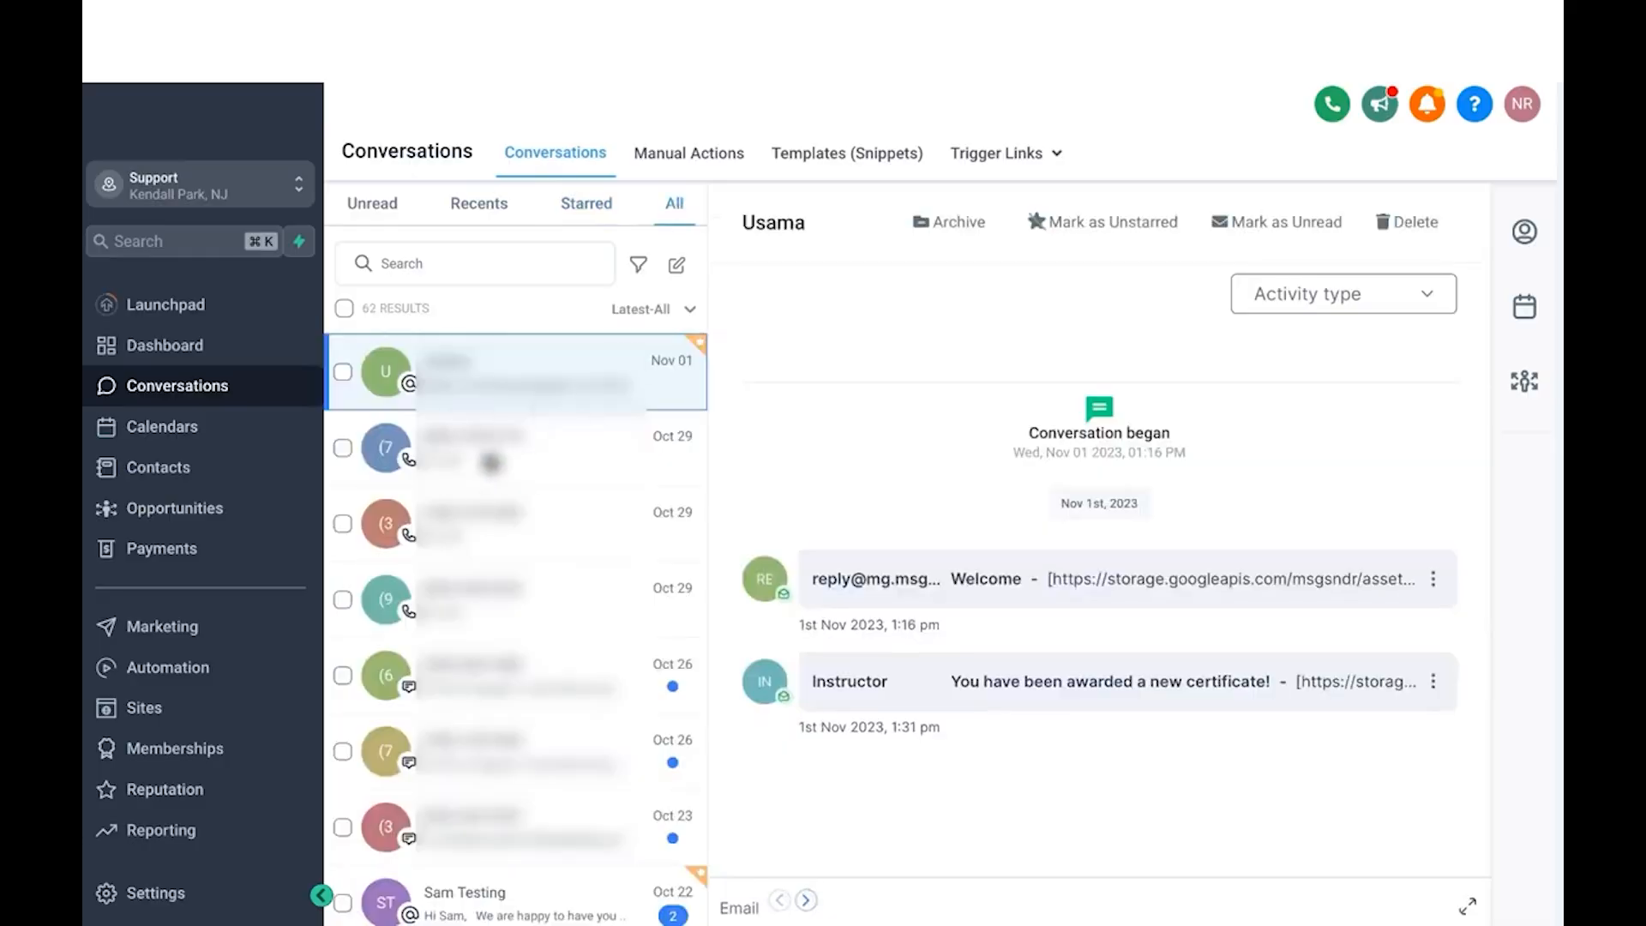
left_click(450, 267)
type("USAMA")
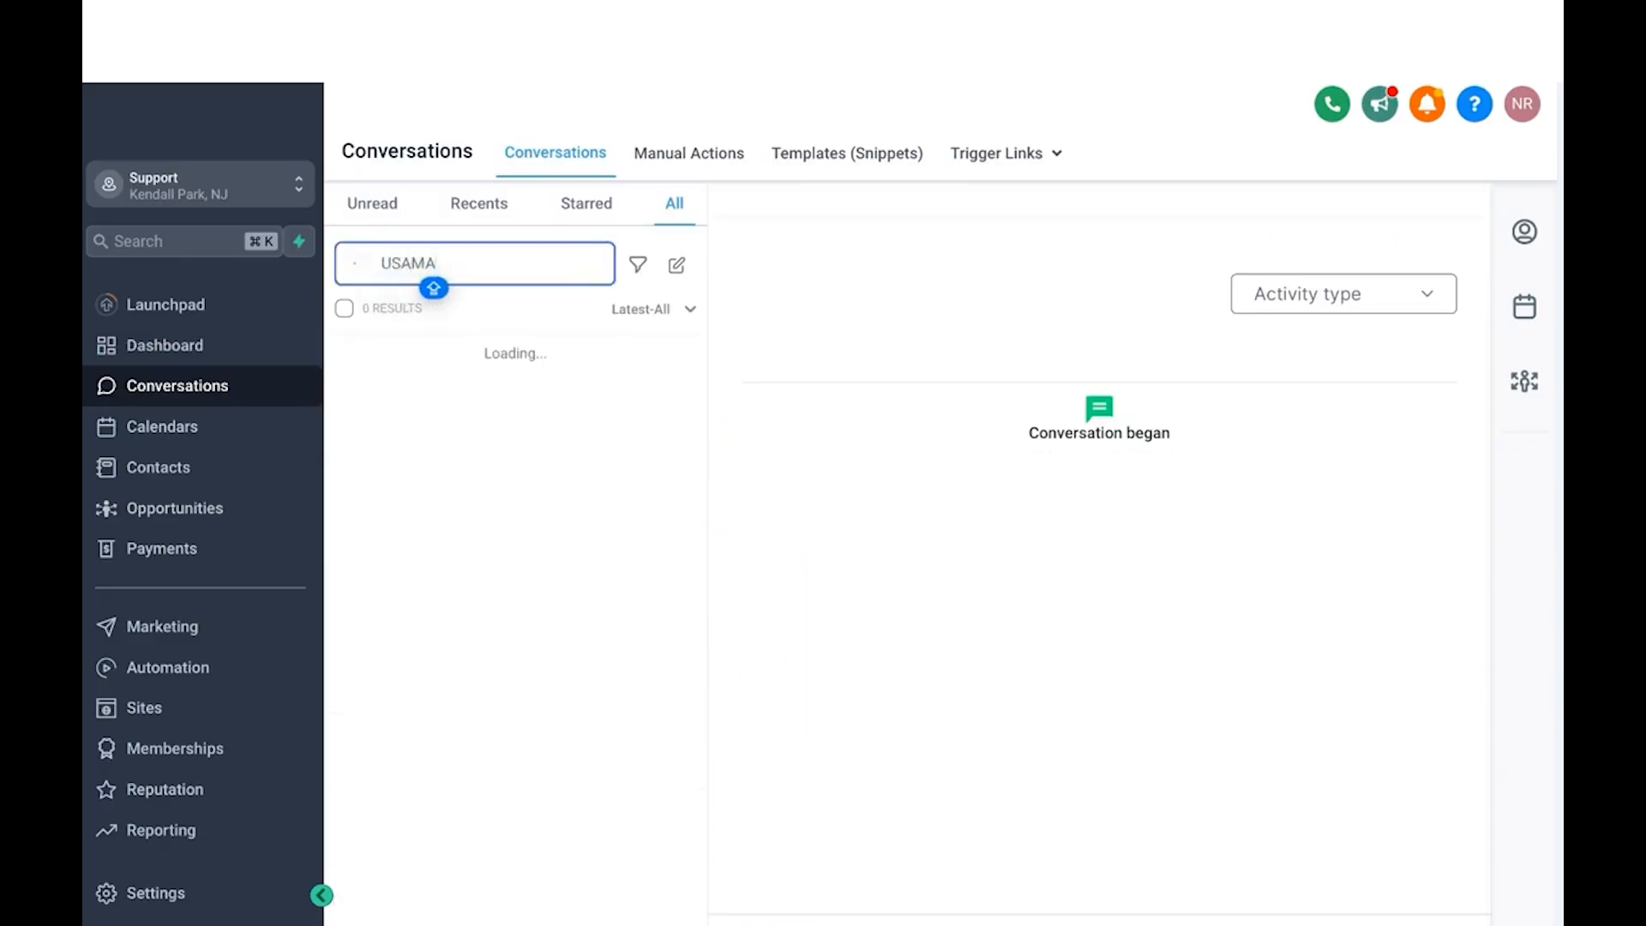
left_click(485, 360)
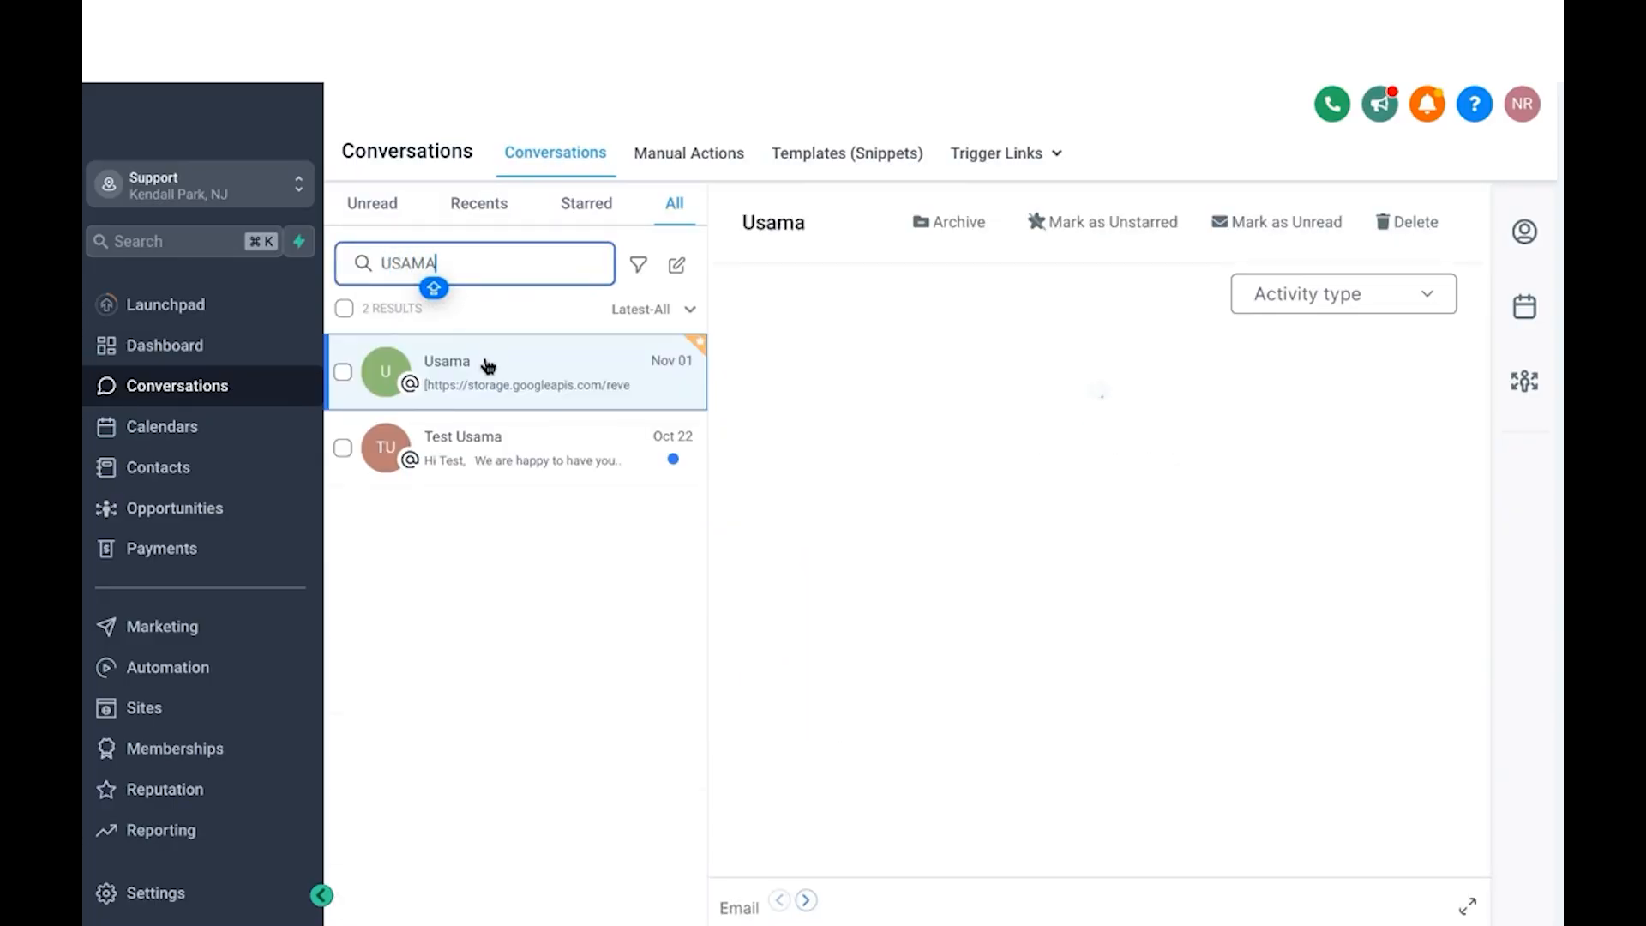
left_click(600, 264)
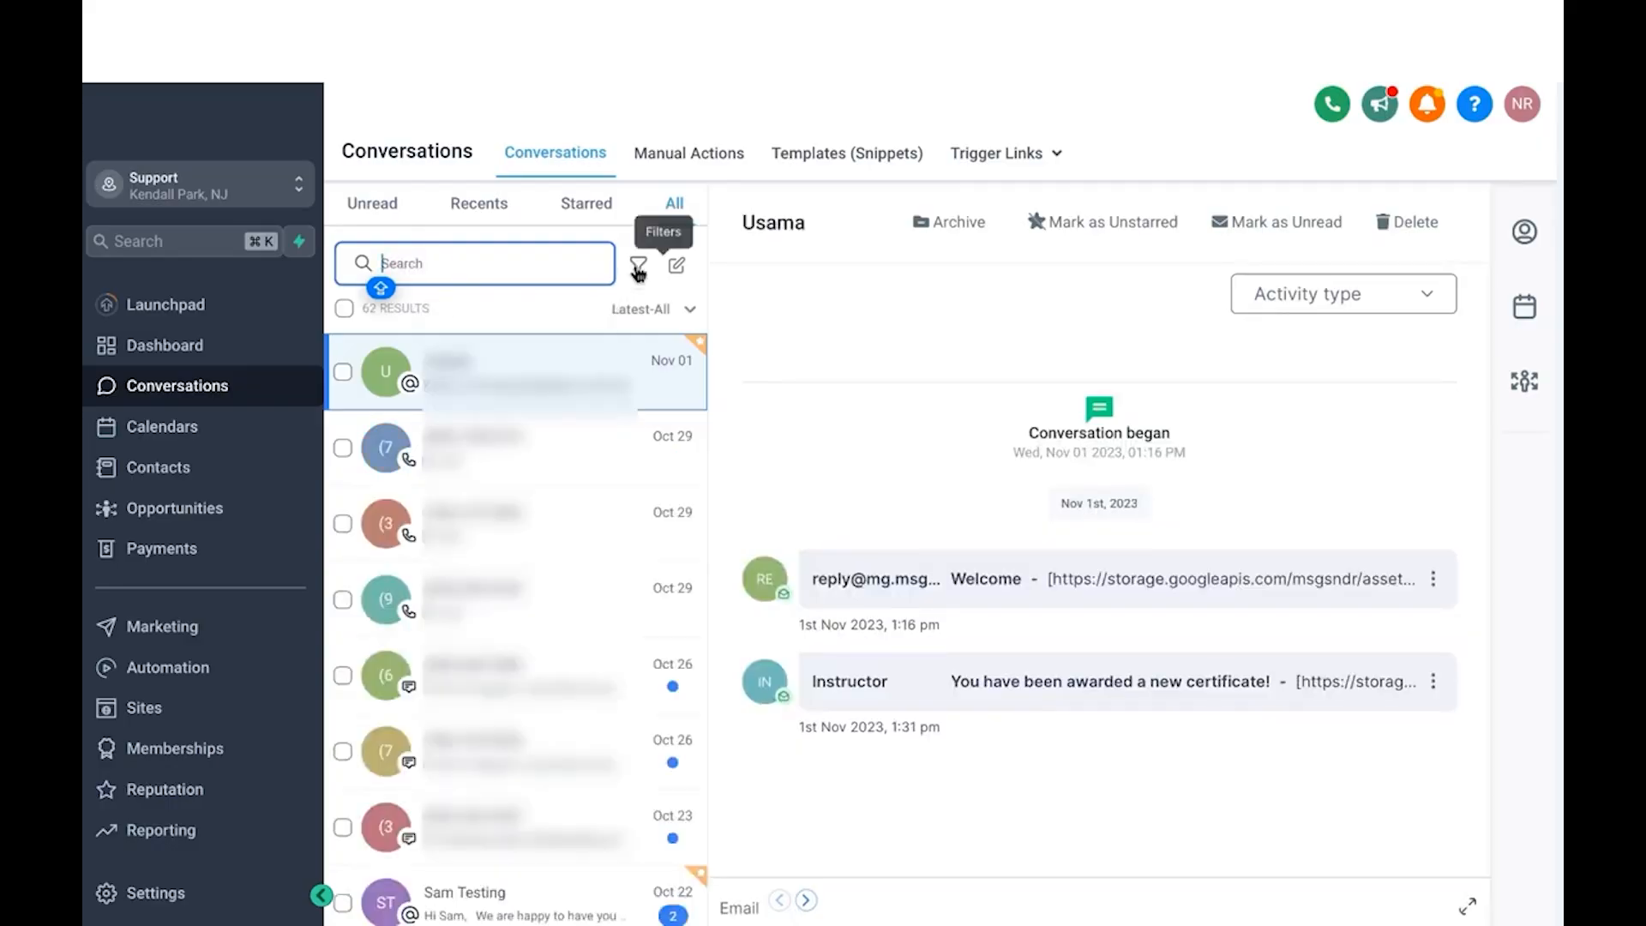
Filter the conversations to those with an inbound last message on the SMS channel.
left_click(639, 266)
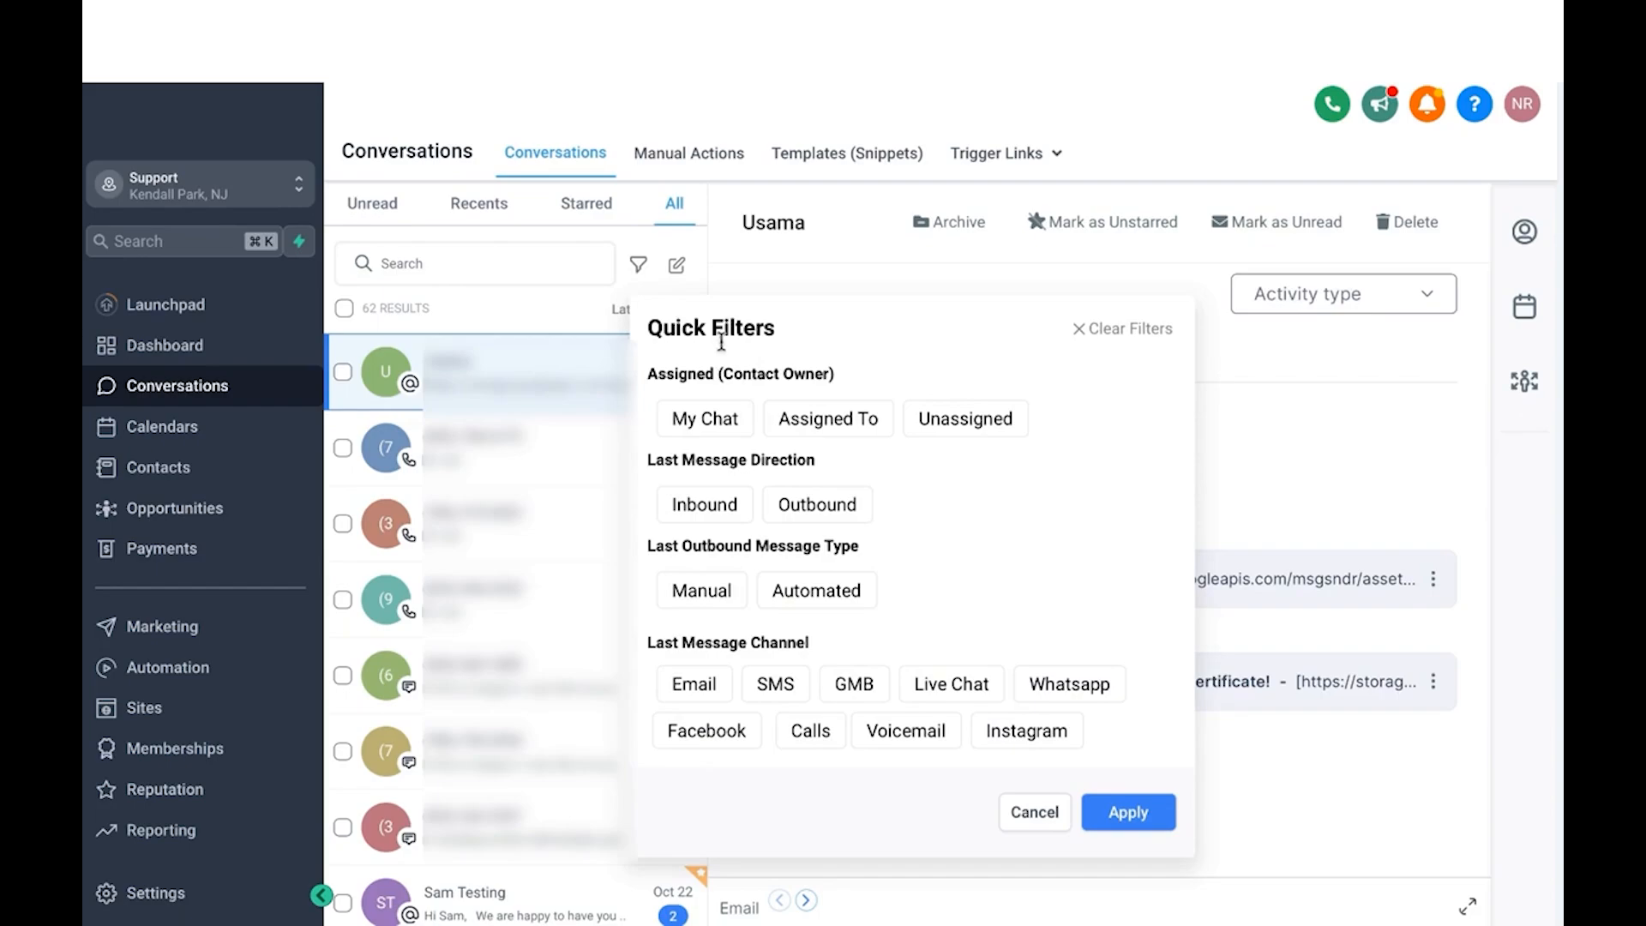
left_click(719, 505)
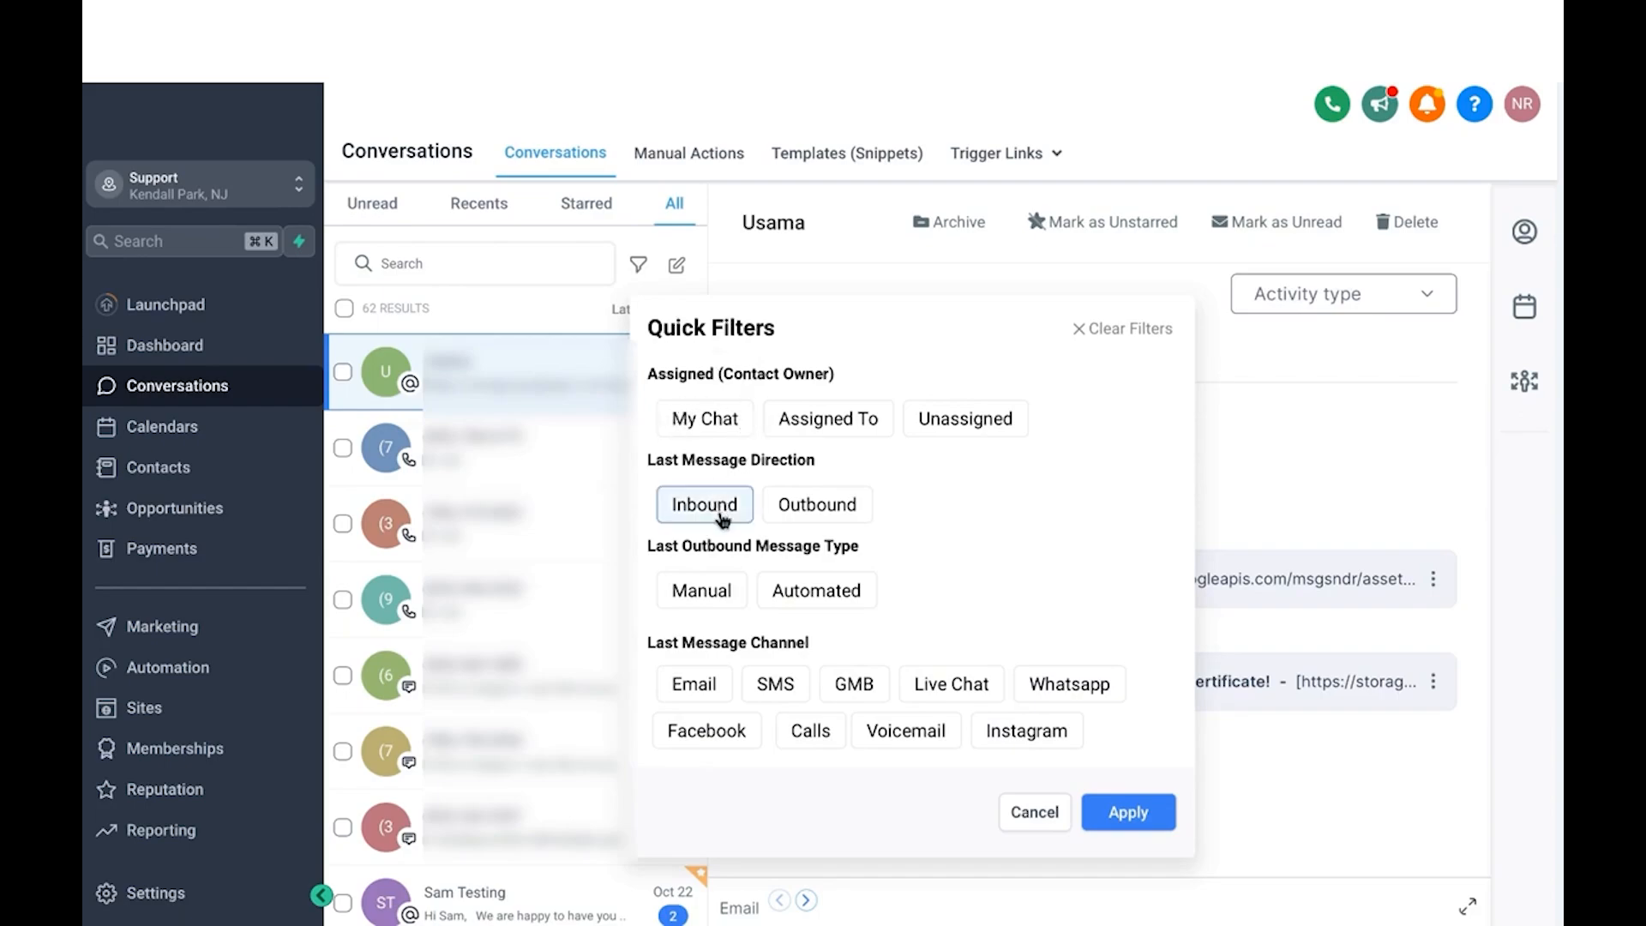
left_click(778, 687)
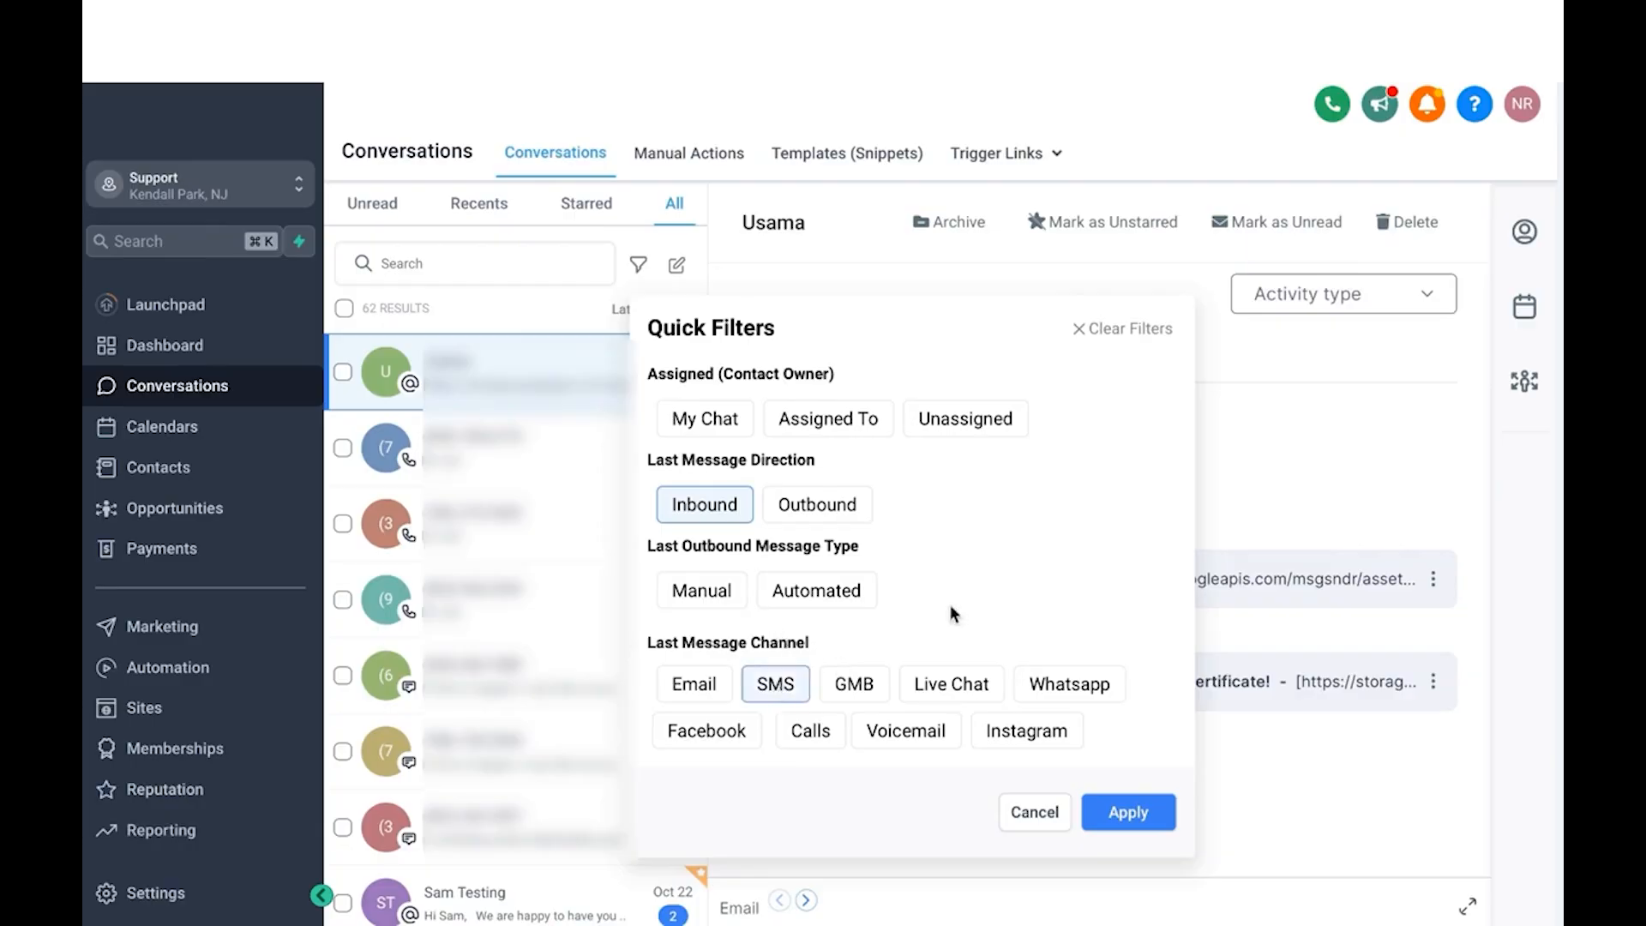
left_click(1131, 813)
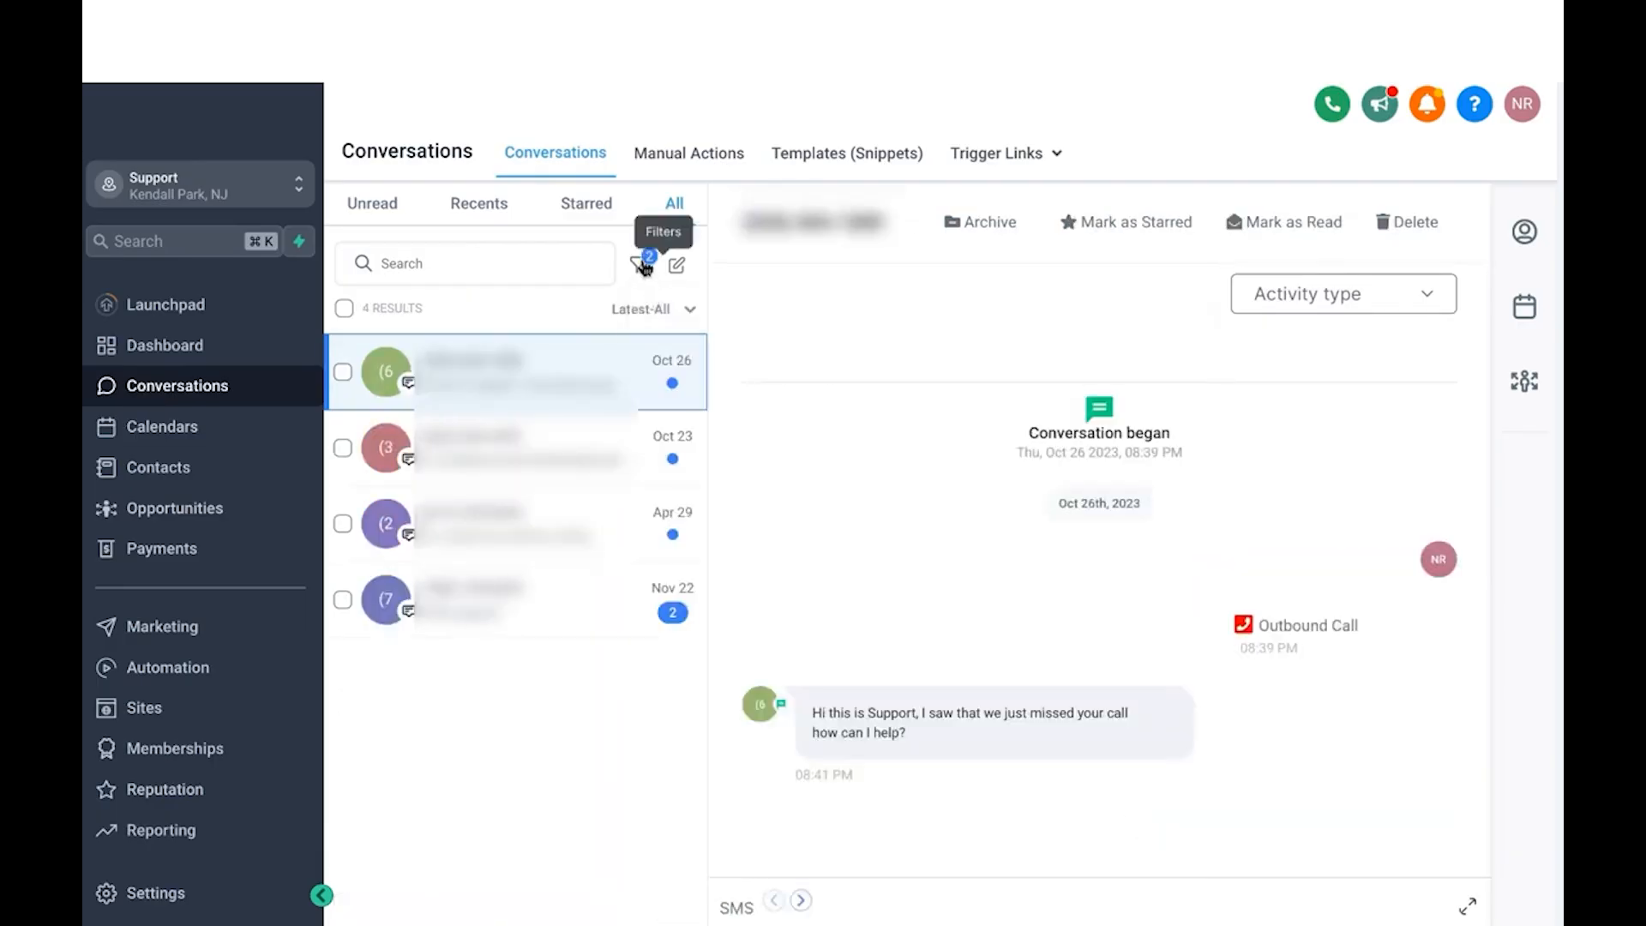
Clear the quick filters and apply the change to list all conversations.
left_click(641, 265)
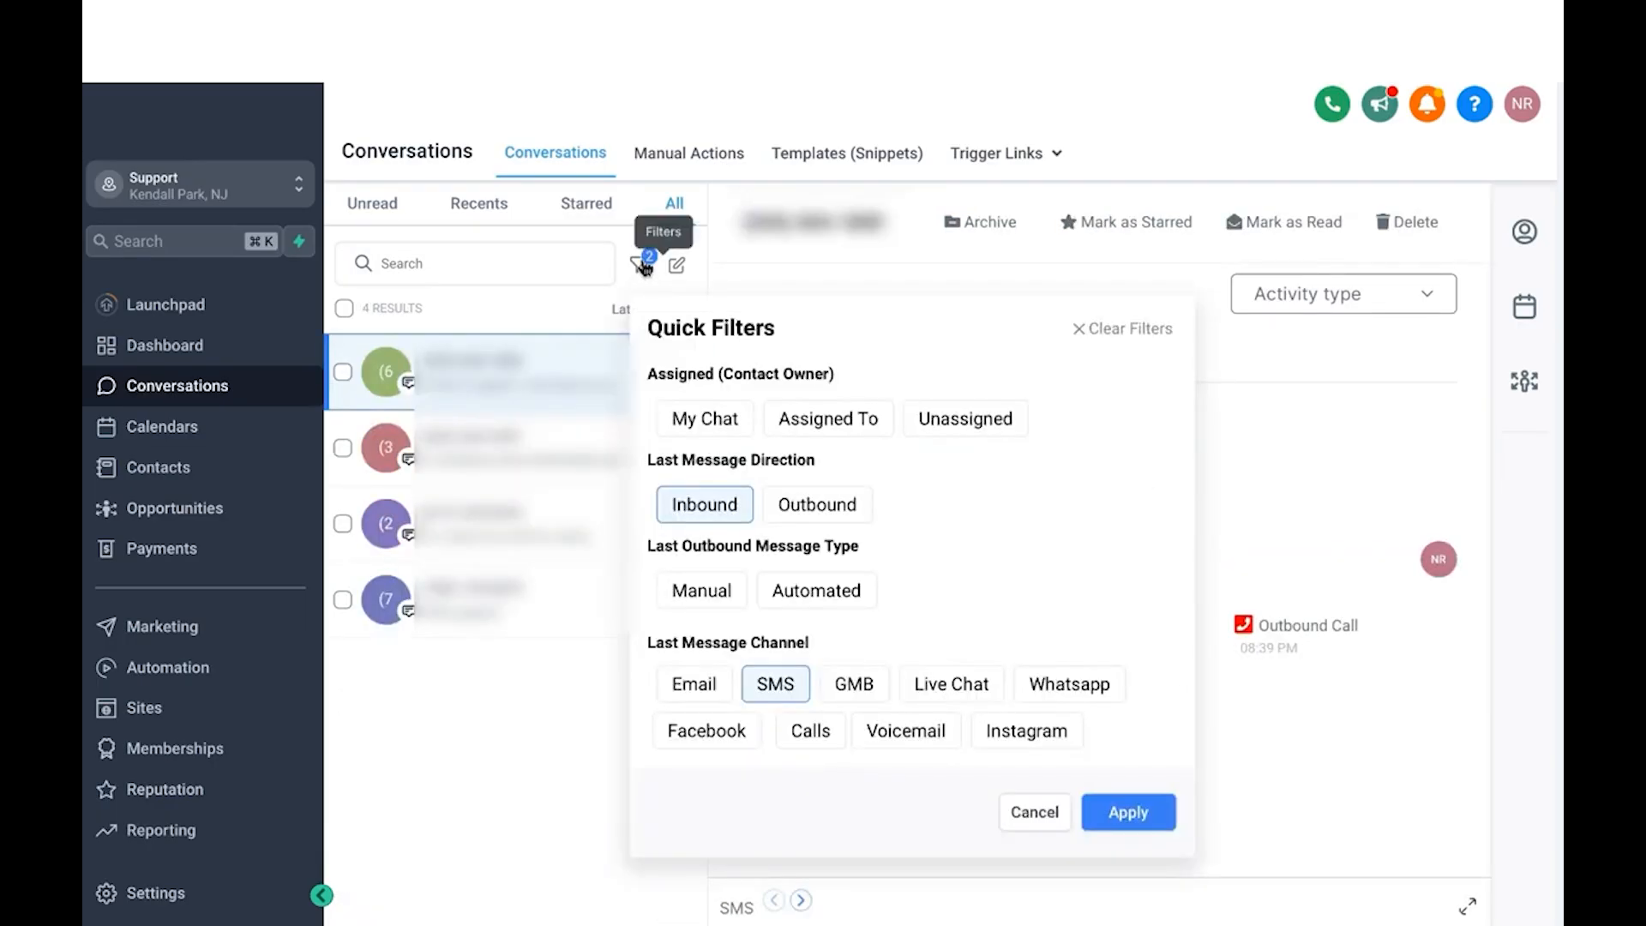
left_click(1113, 331)
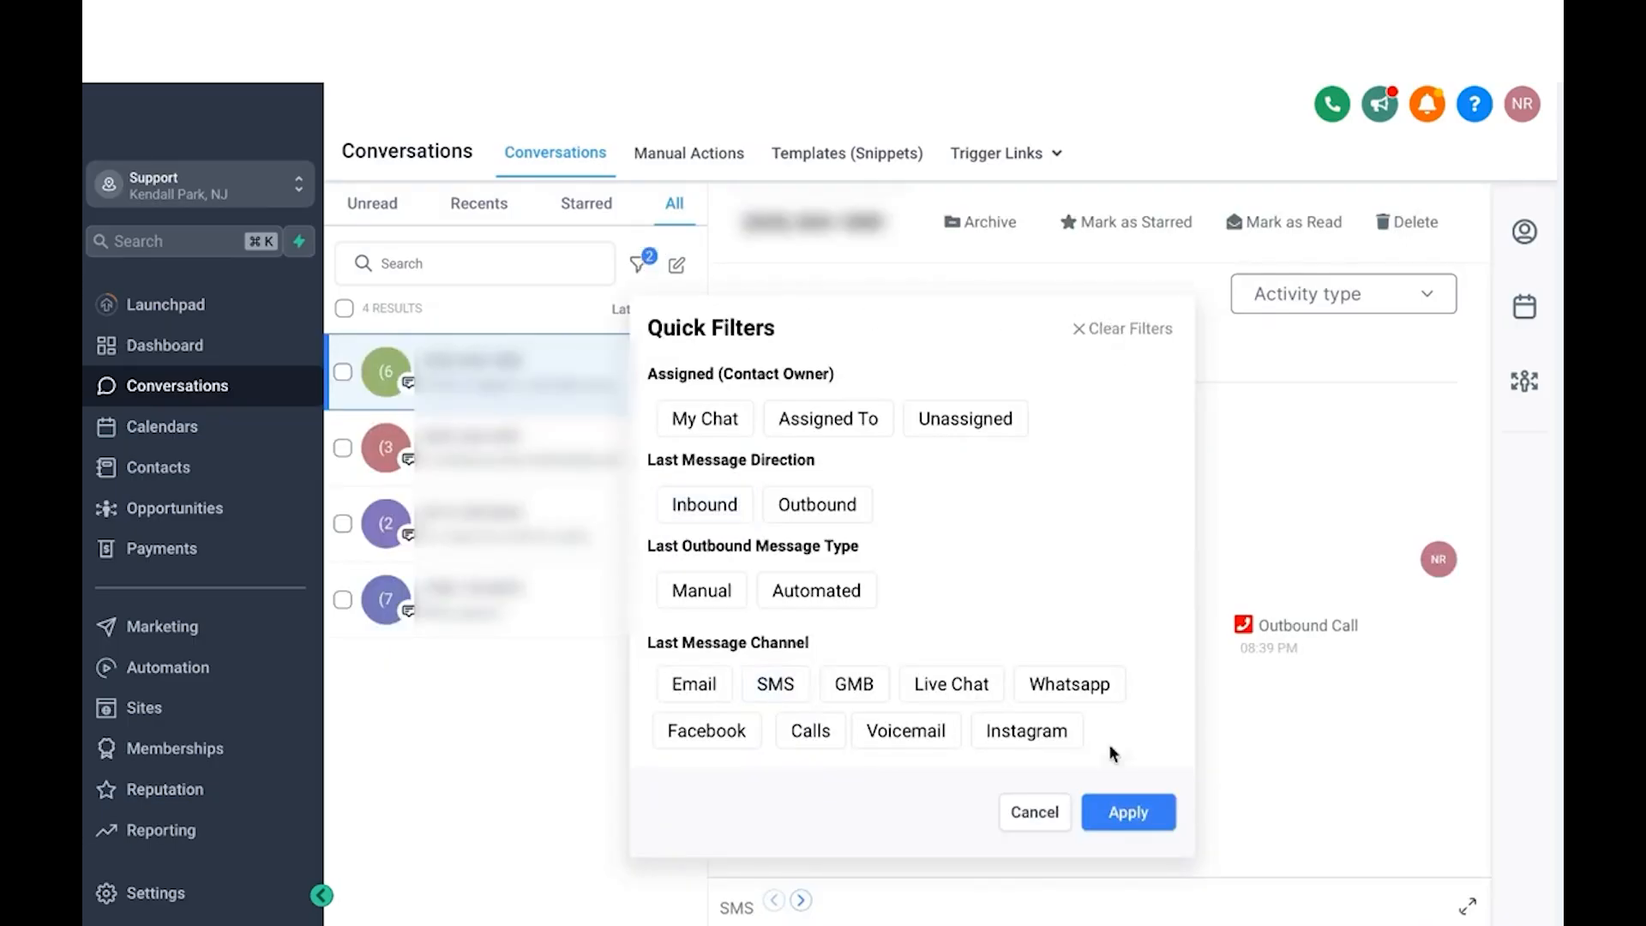
left_click(1120, 804)
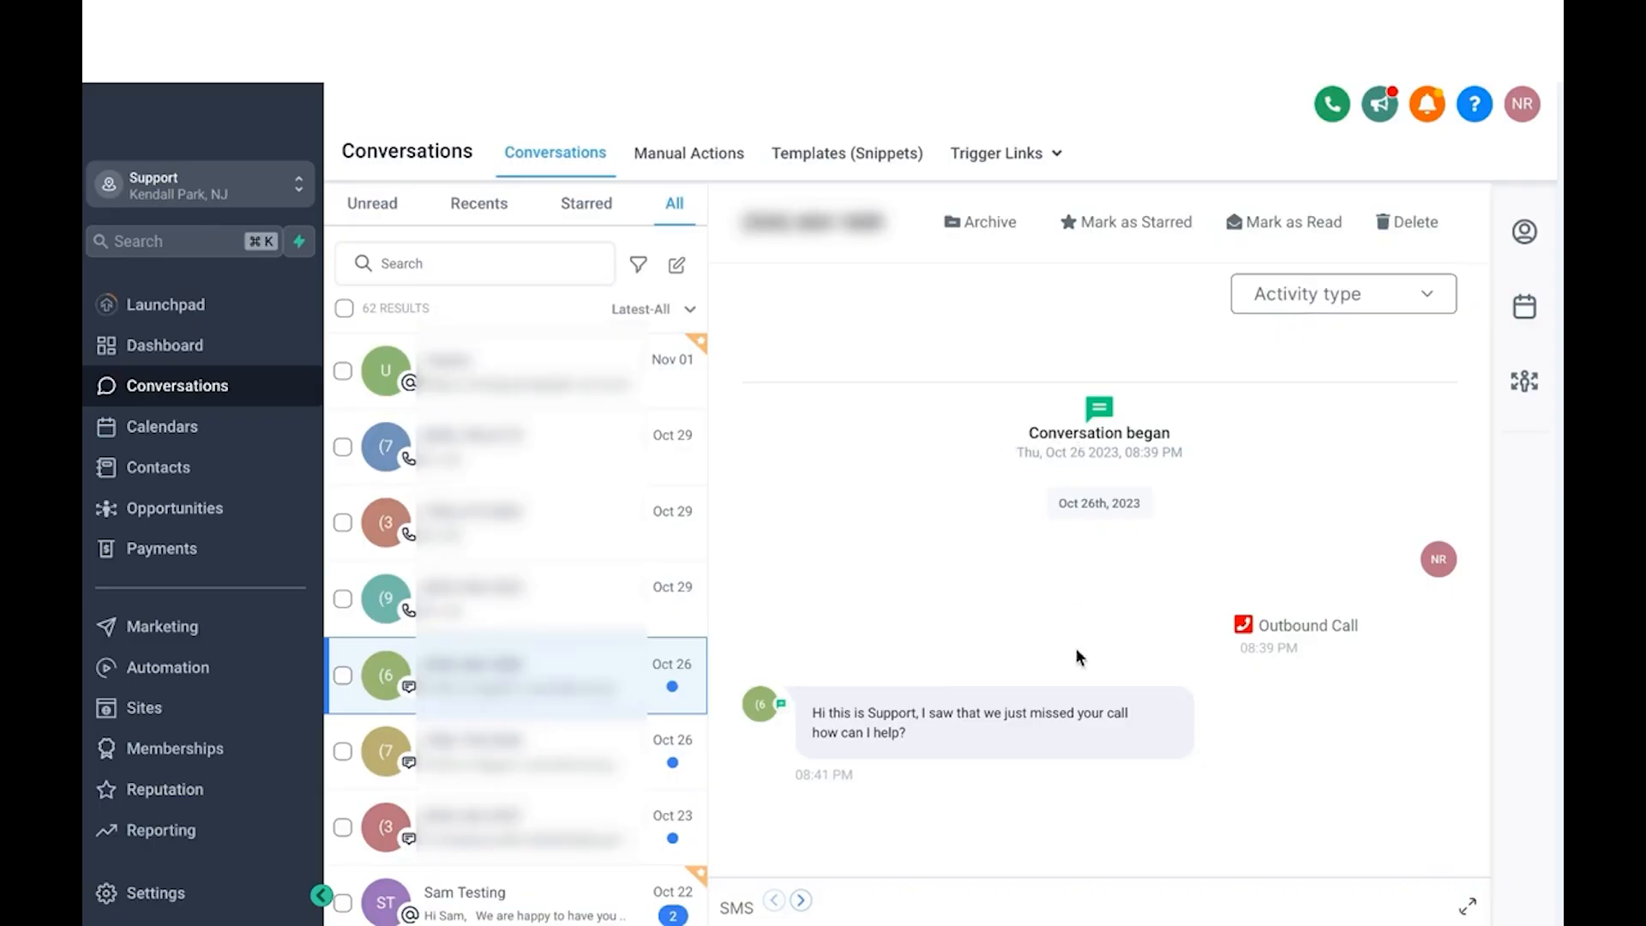
Expand the SMS reply box for the open Oct 26 conversation and show the contact's details.
mouse_move(979, 691)
mouse_move(822, 777)
left_click(739, 909)
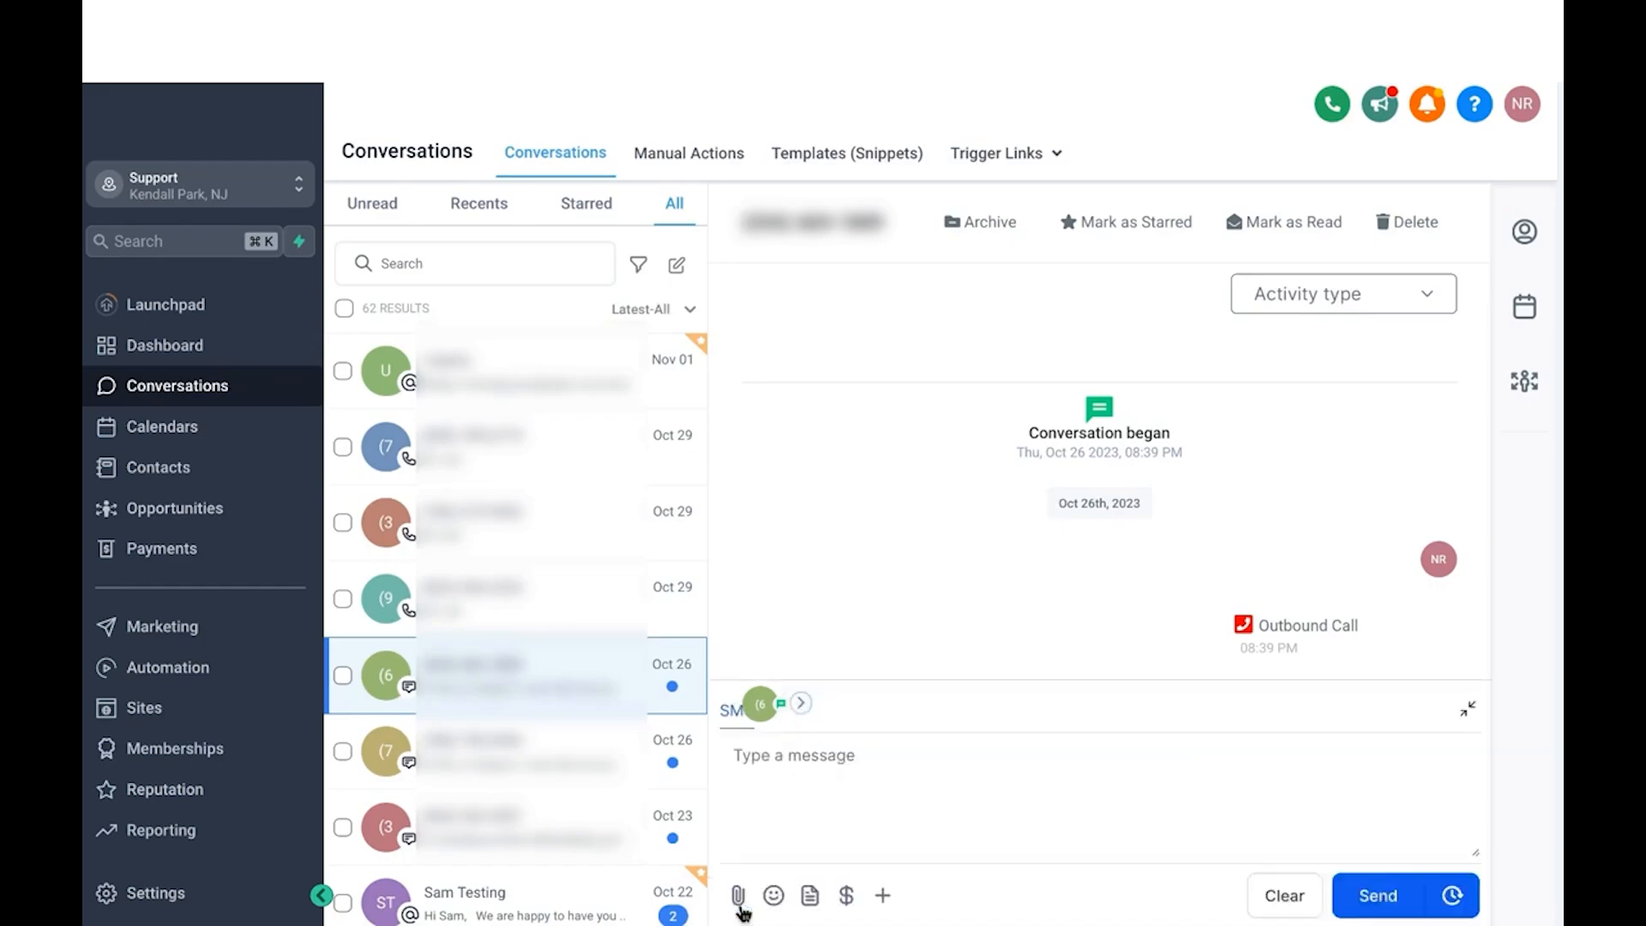
left_click(824, 774)
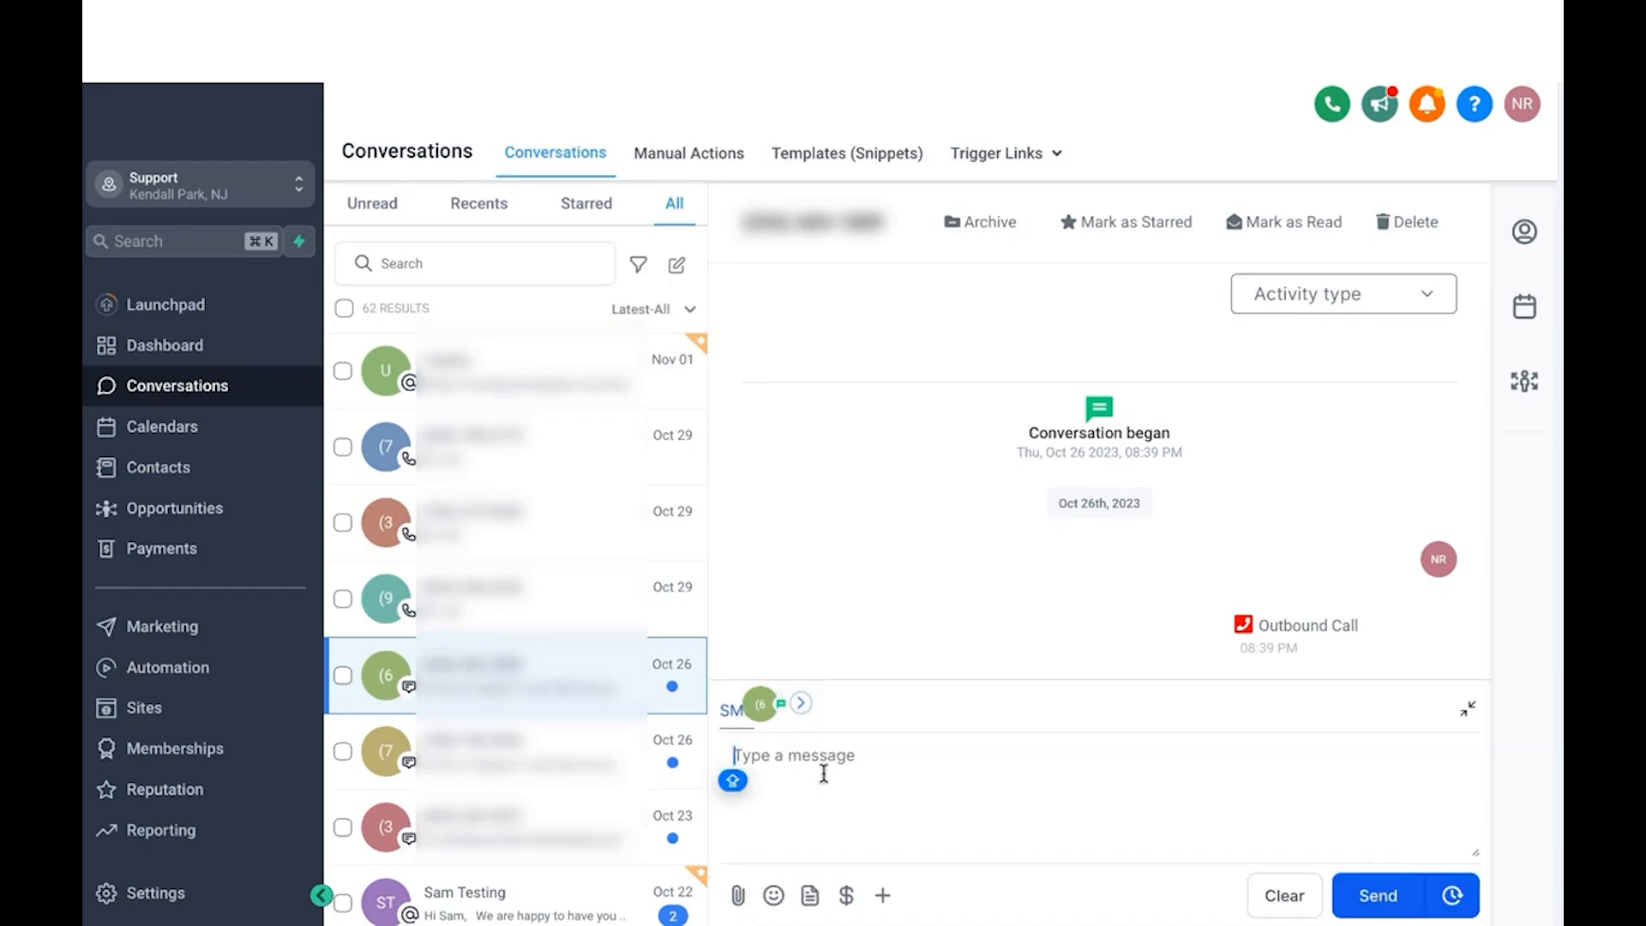
left_click(1438, 383)
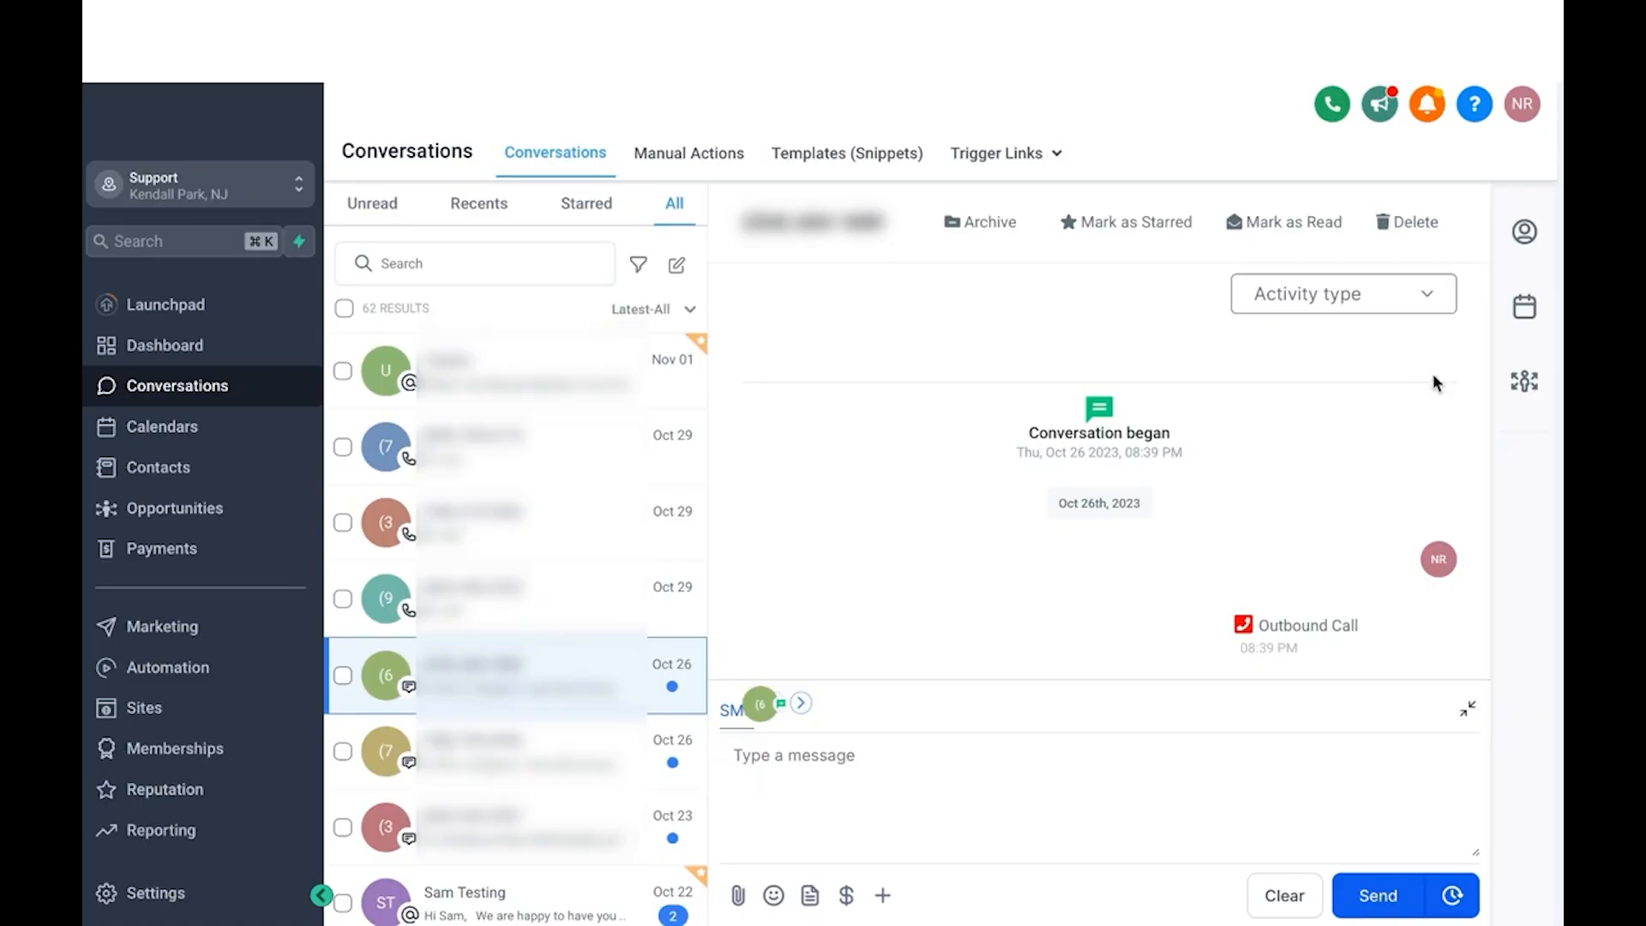
left_click(1525, 231)
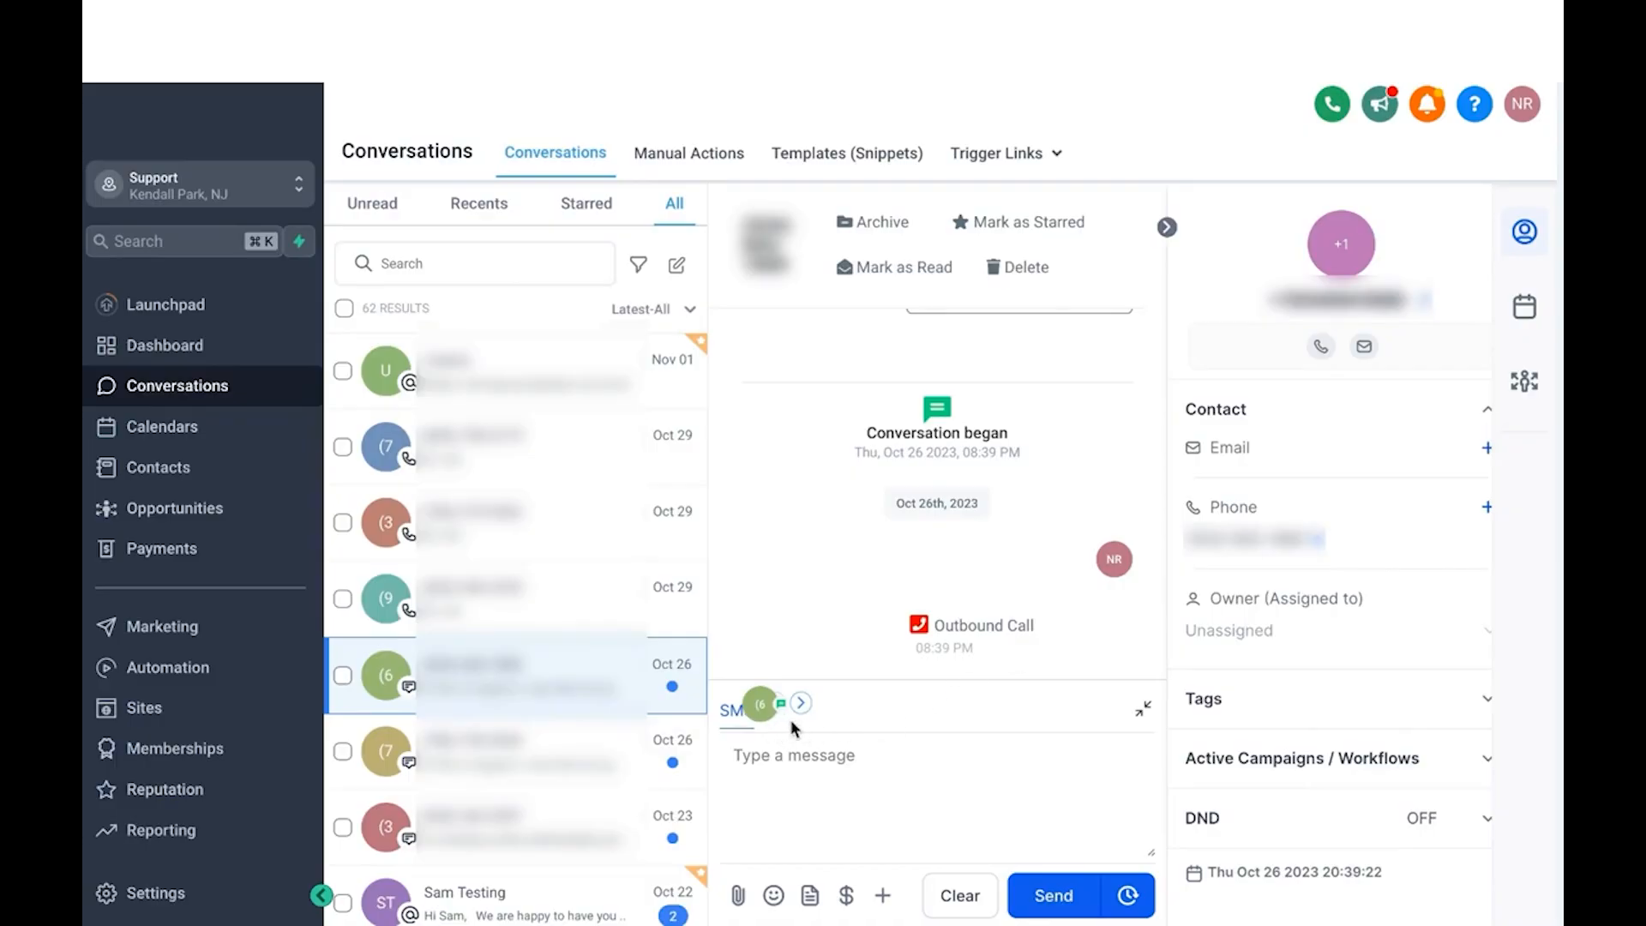
Draft the SMS reply "Hey" followed by a grin emoji.
left_click(804, 755)
type("Hey")
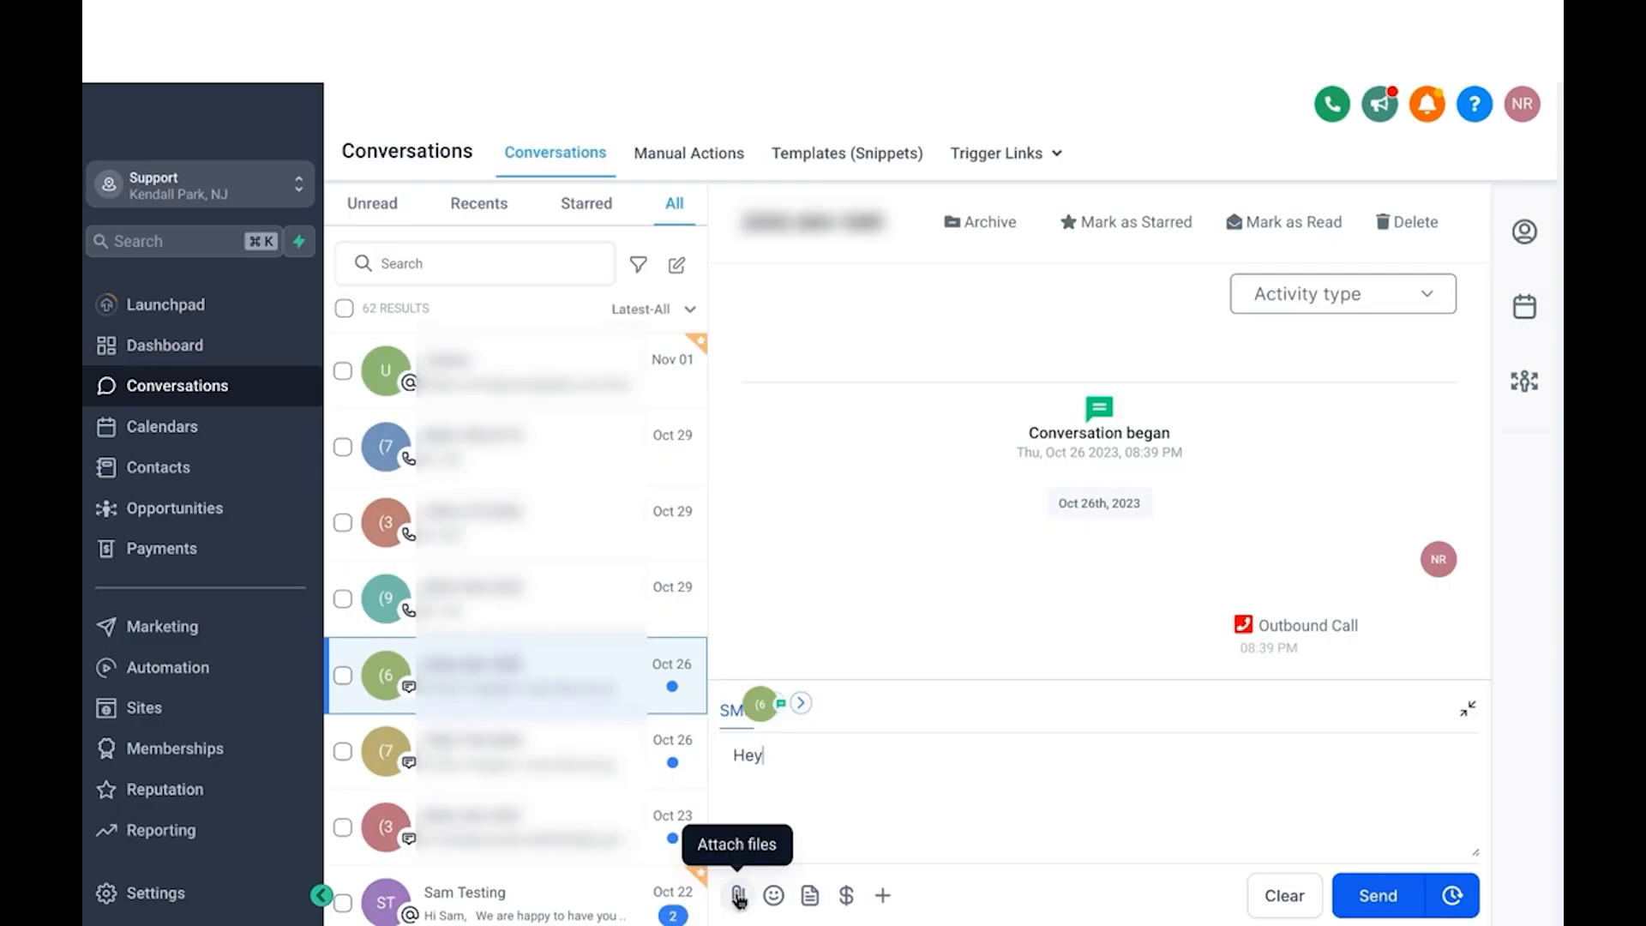
left_click(774, 896)
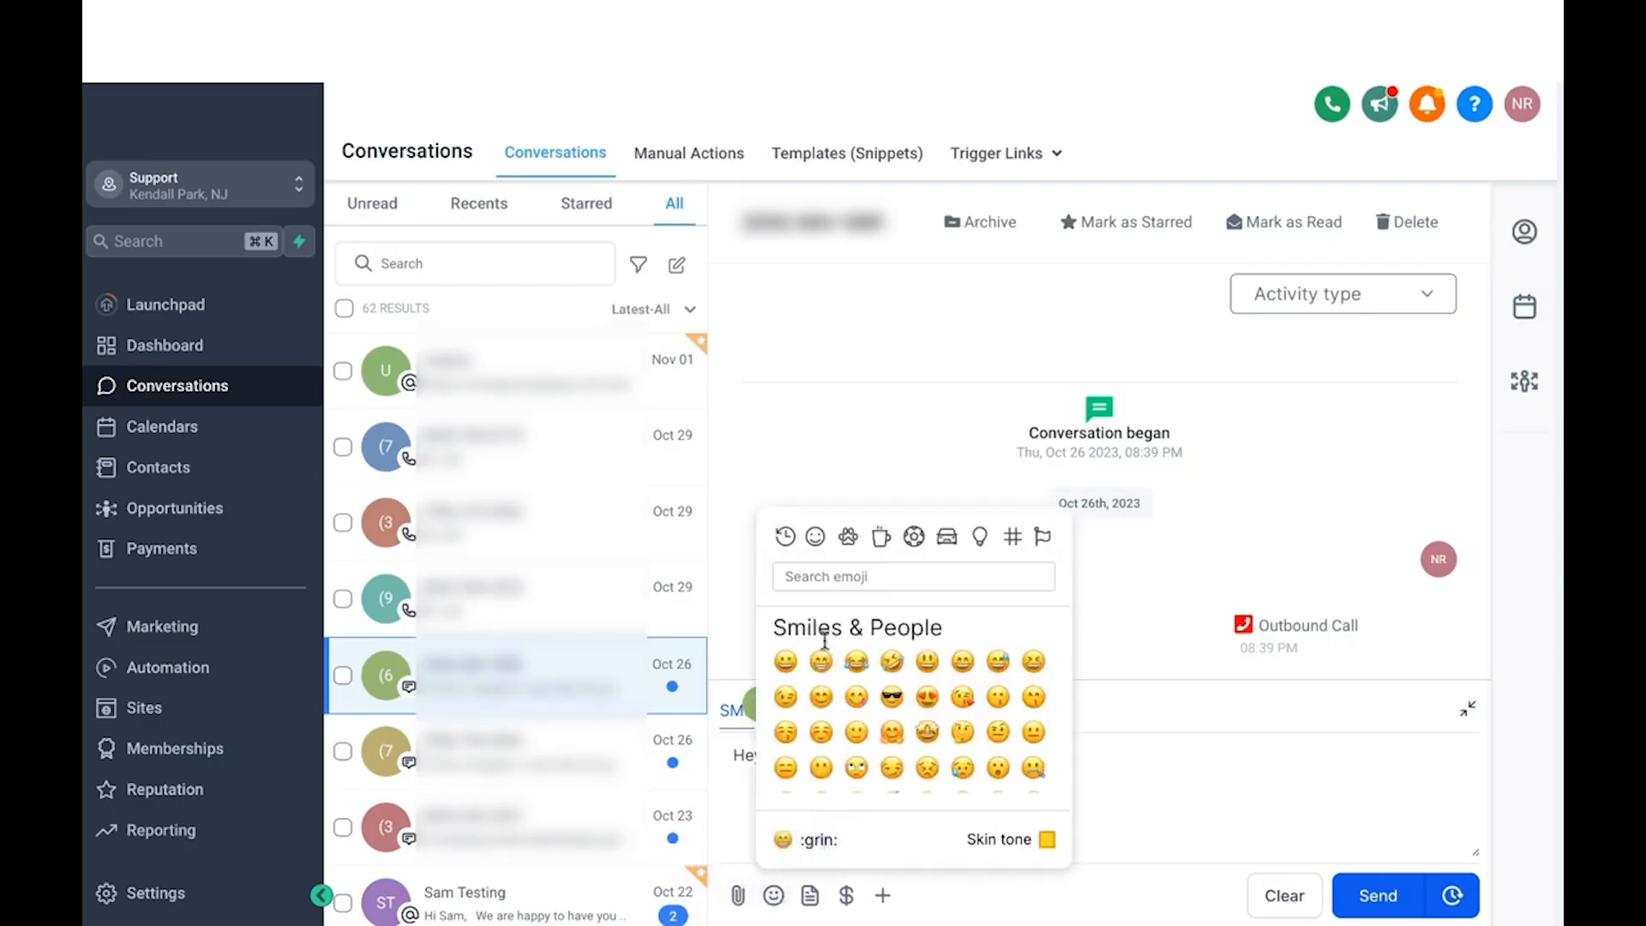
left_click(828, 666)
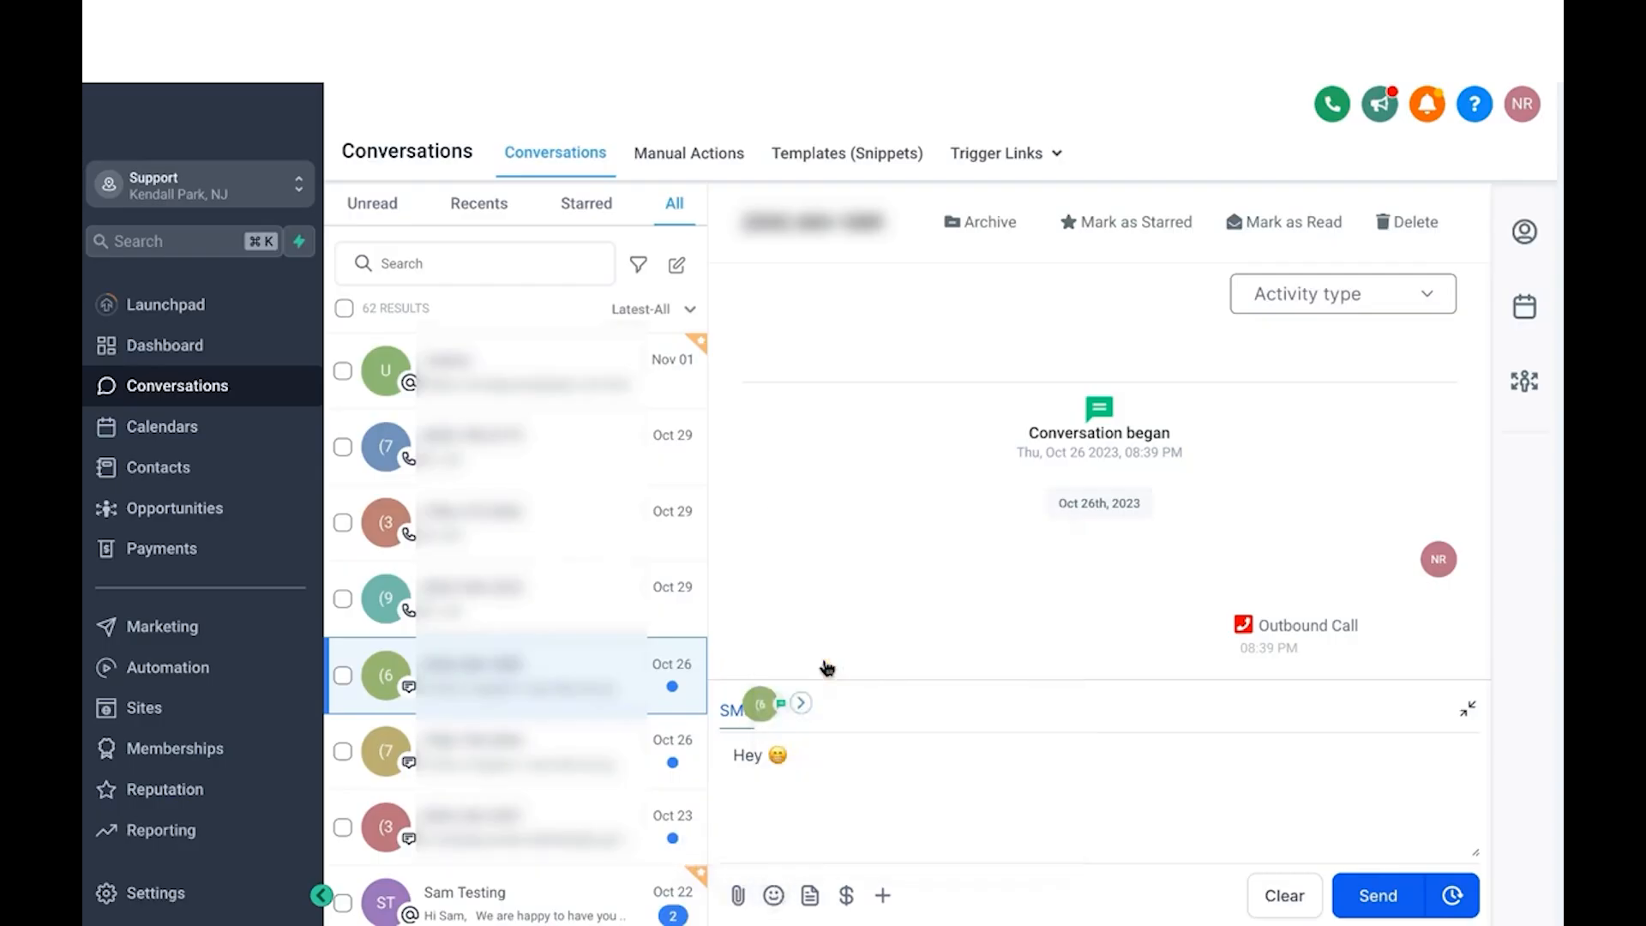
Insert the "Hello!" template into the SMS reply.
left_click(810, 896)
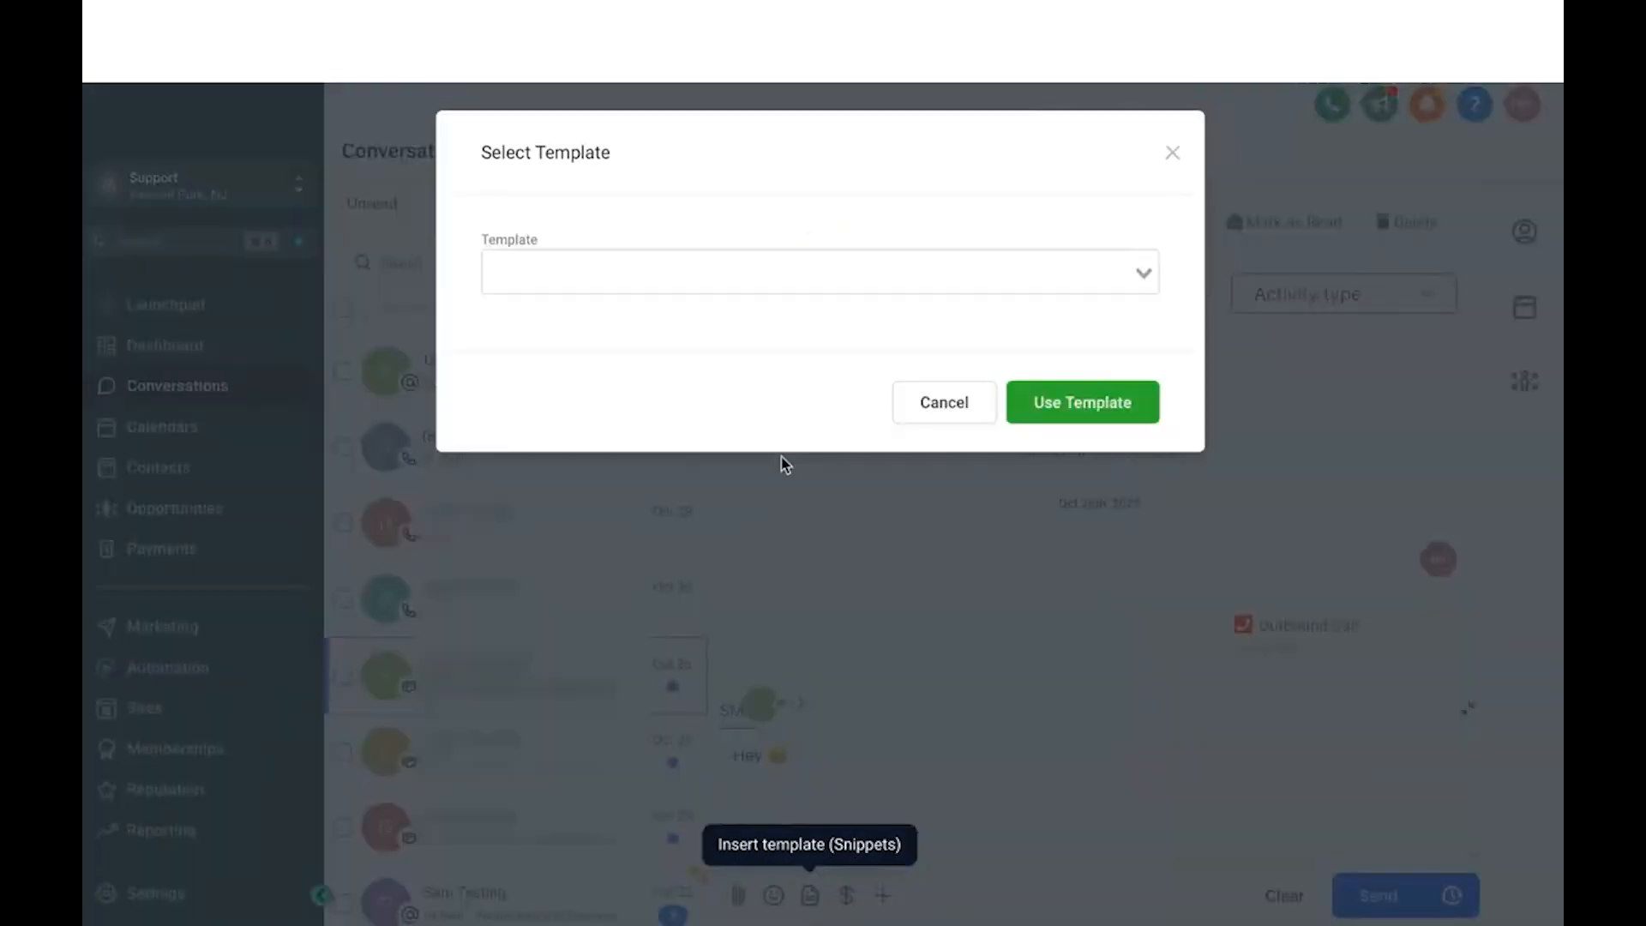
left_click(700, 276)
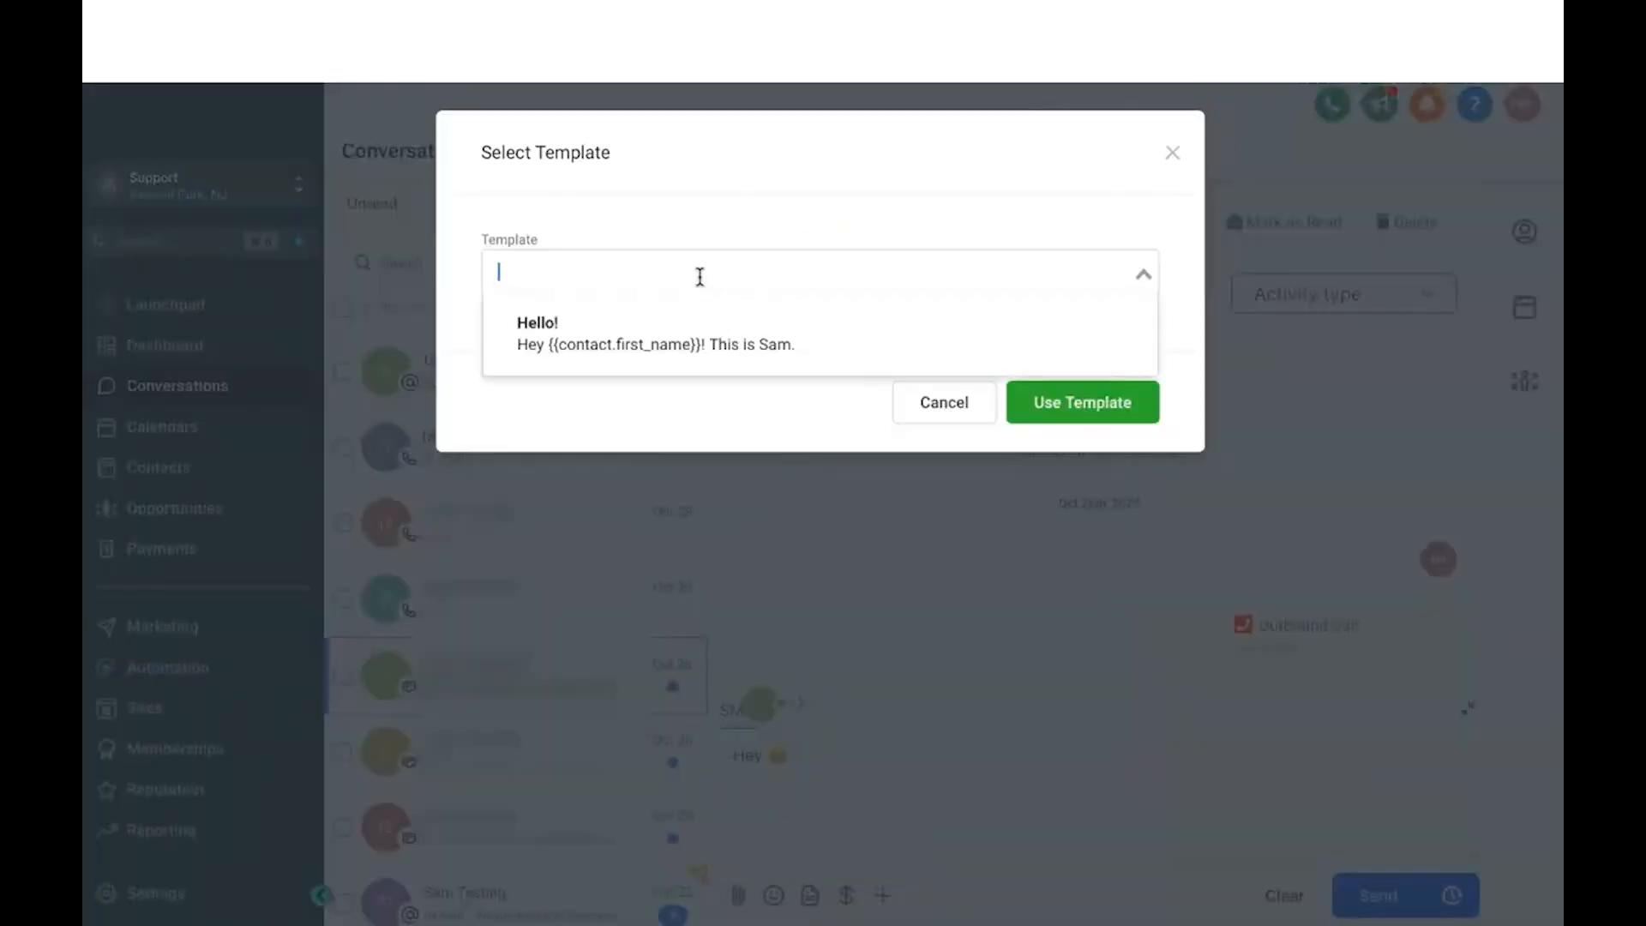
left_click(696, 340)
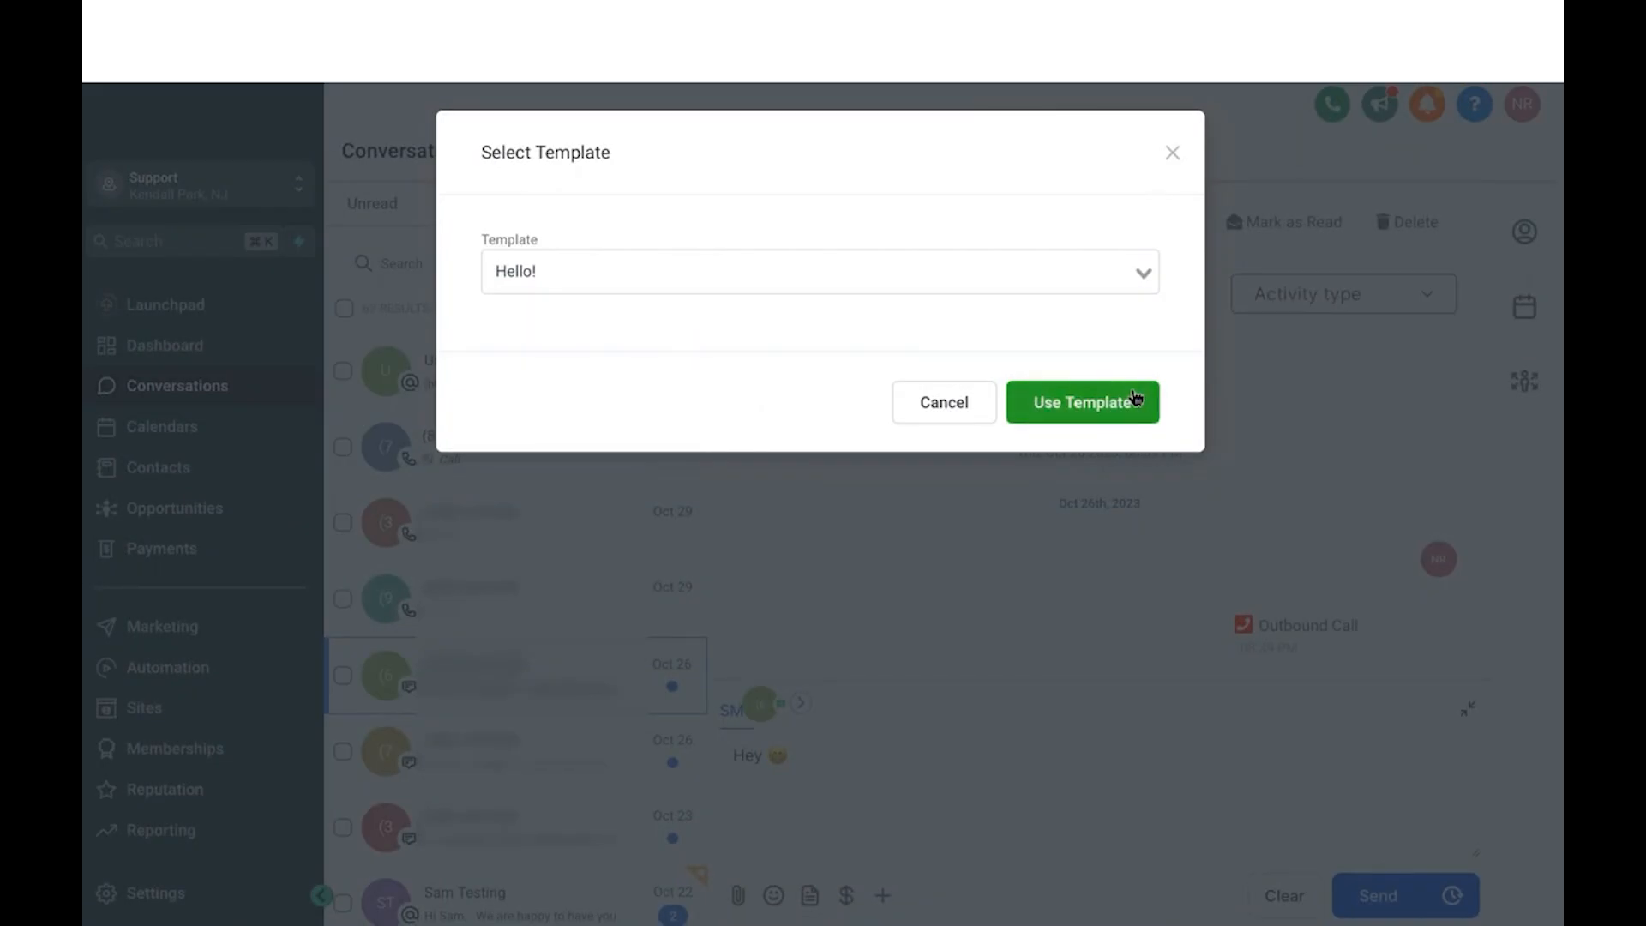
left_click(1104, 407)
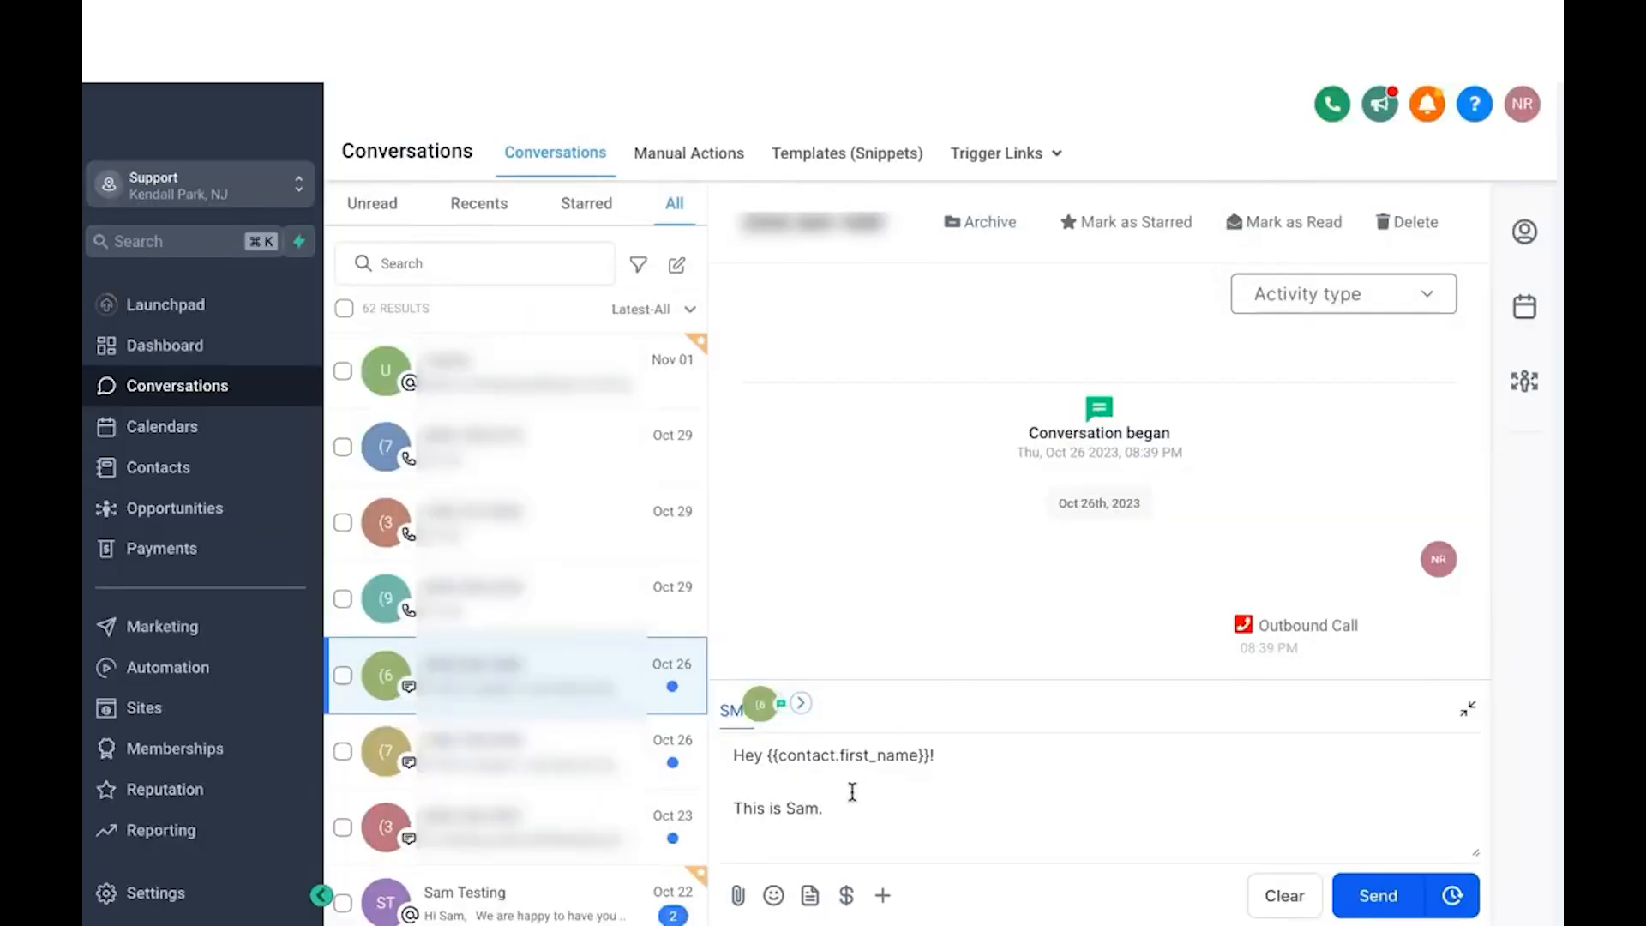
left_click_drag(823, 808, 725, 748)
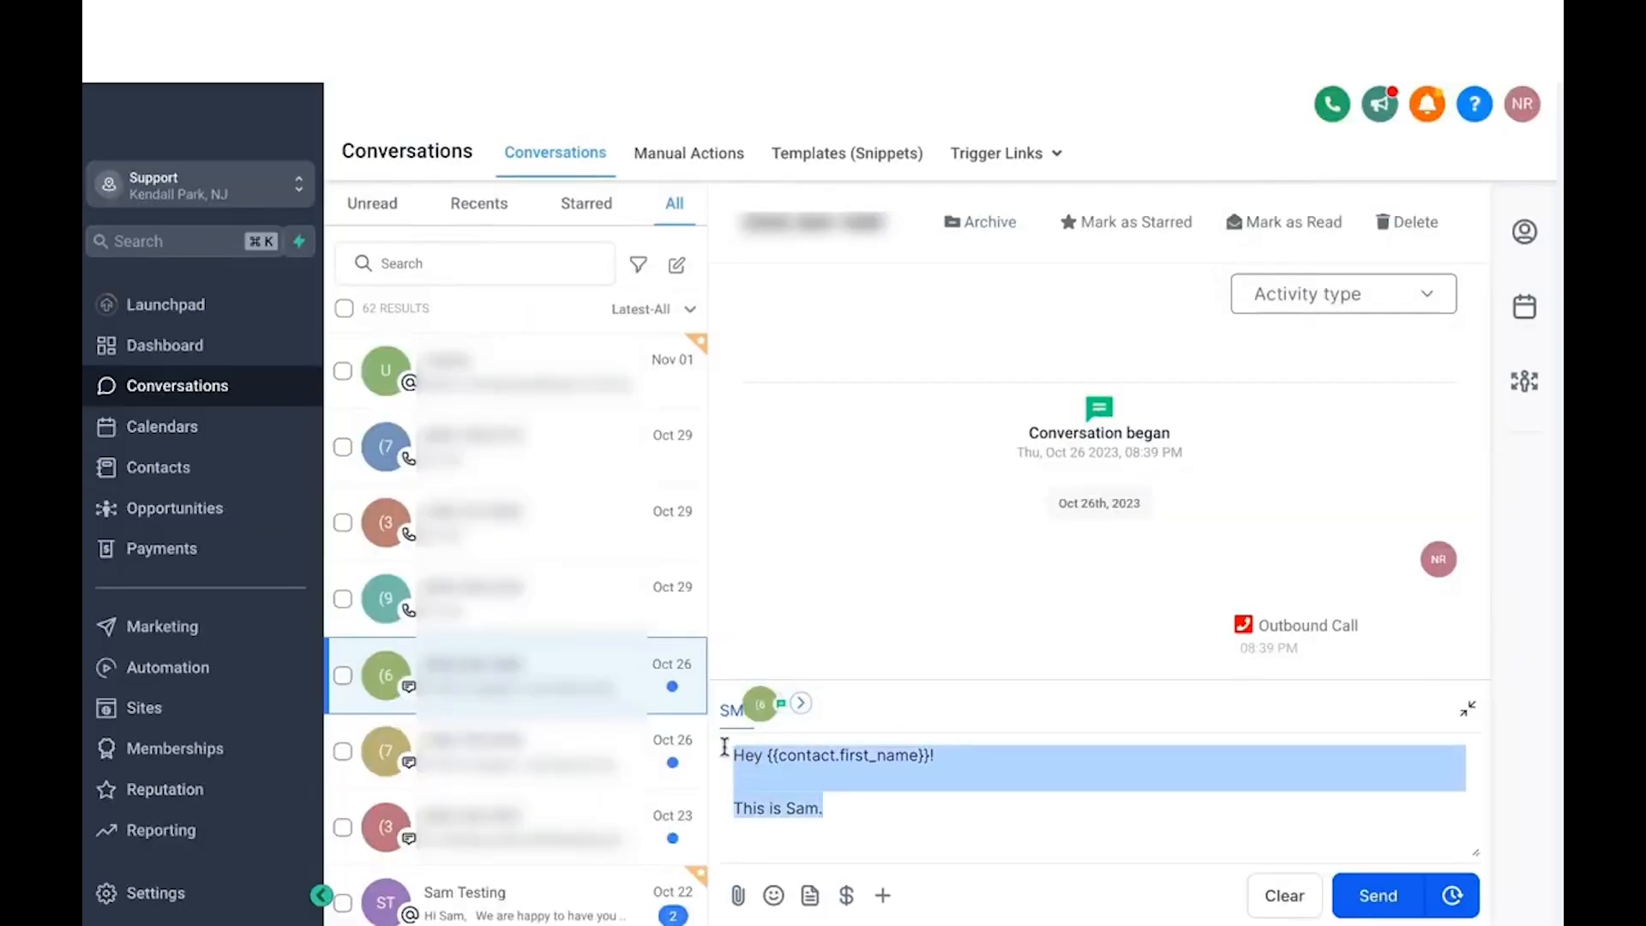
left_click(867, 812)
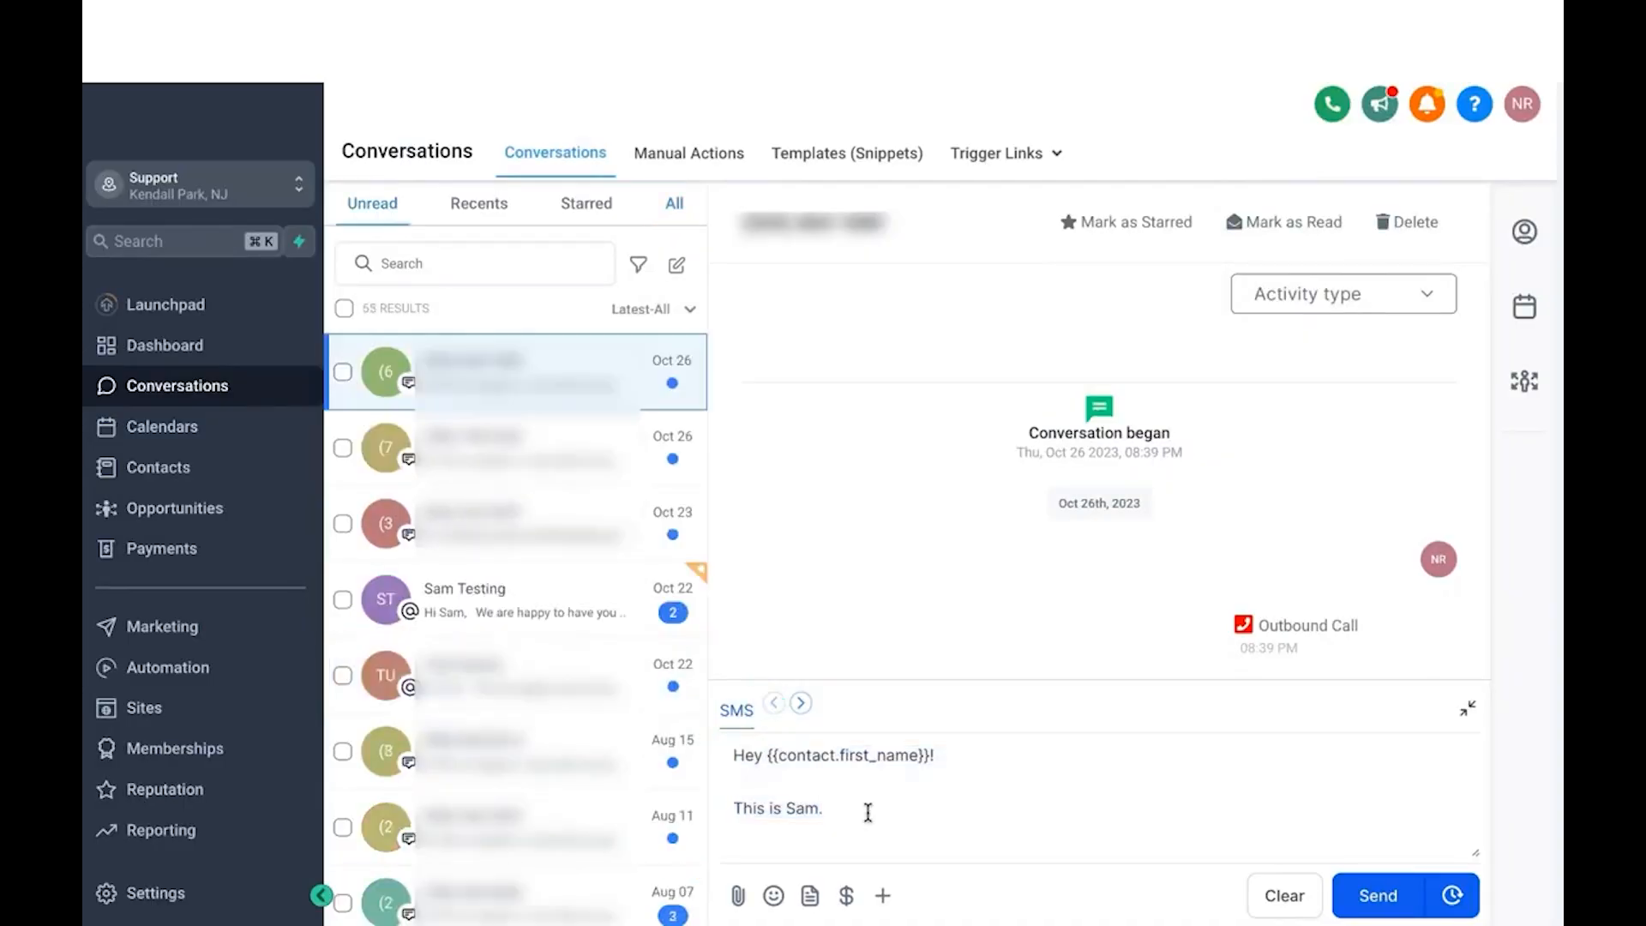
Try to request a payment from the unnamed contact in the open SMS conversation.
left_click(848, 896)
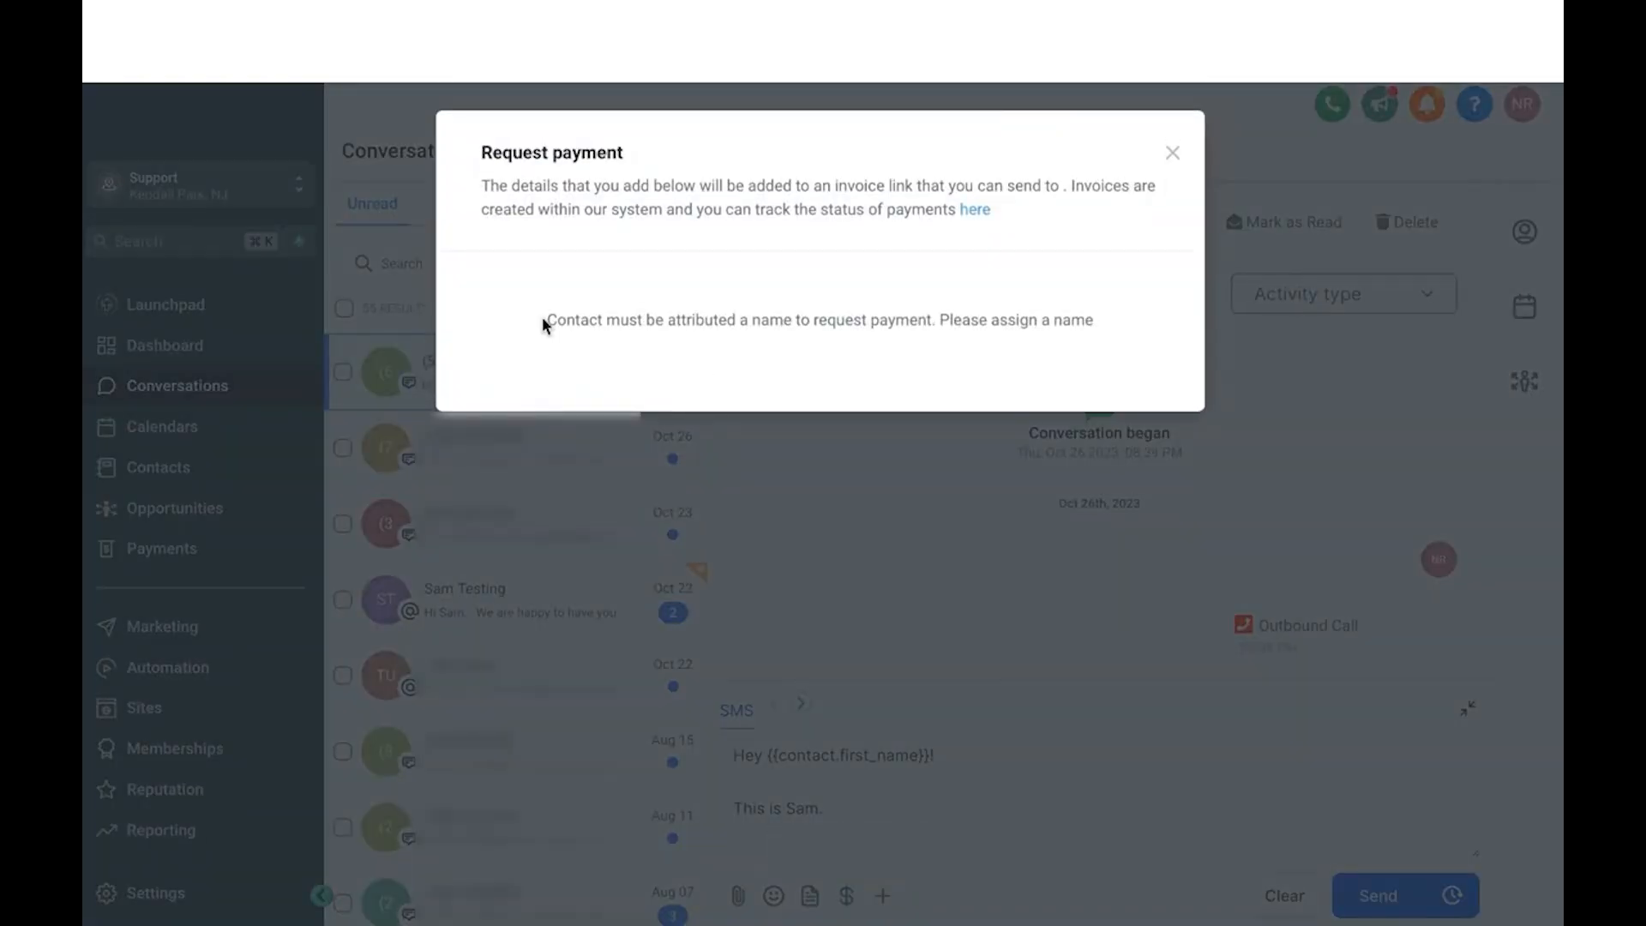
left_click_drag(542, 319, 1239, 319)
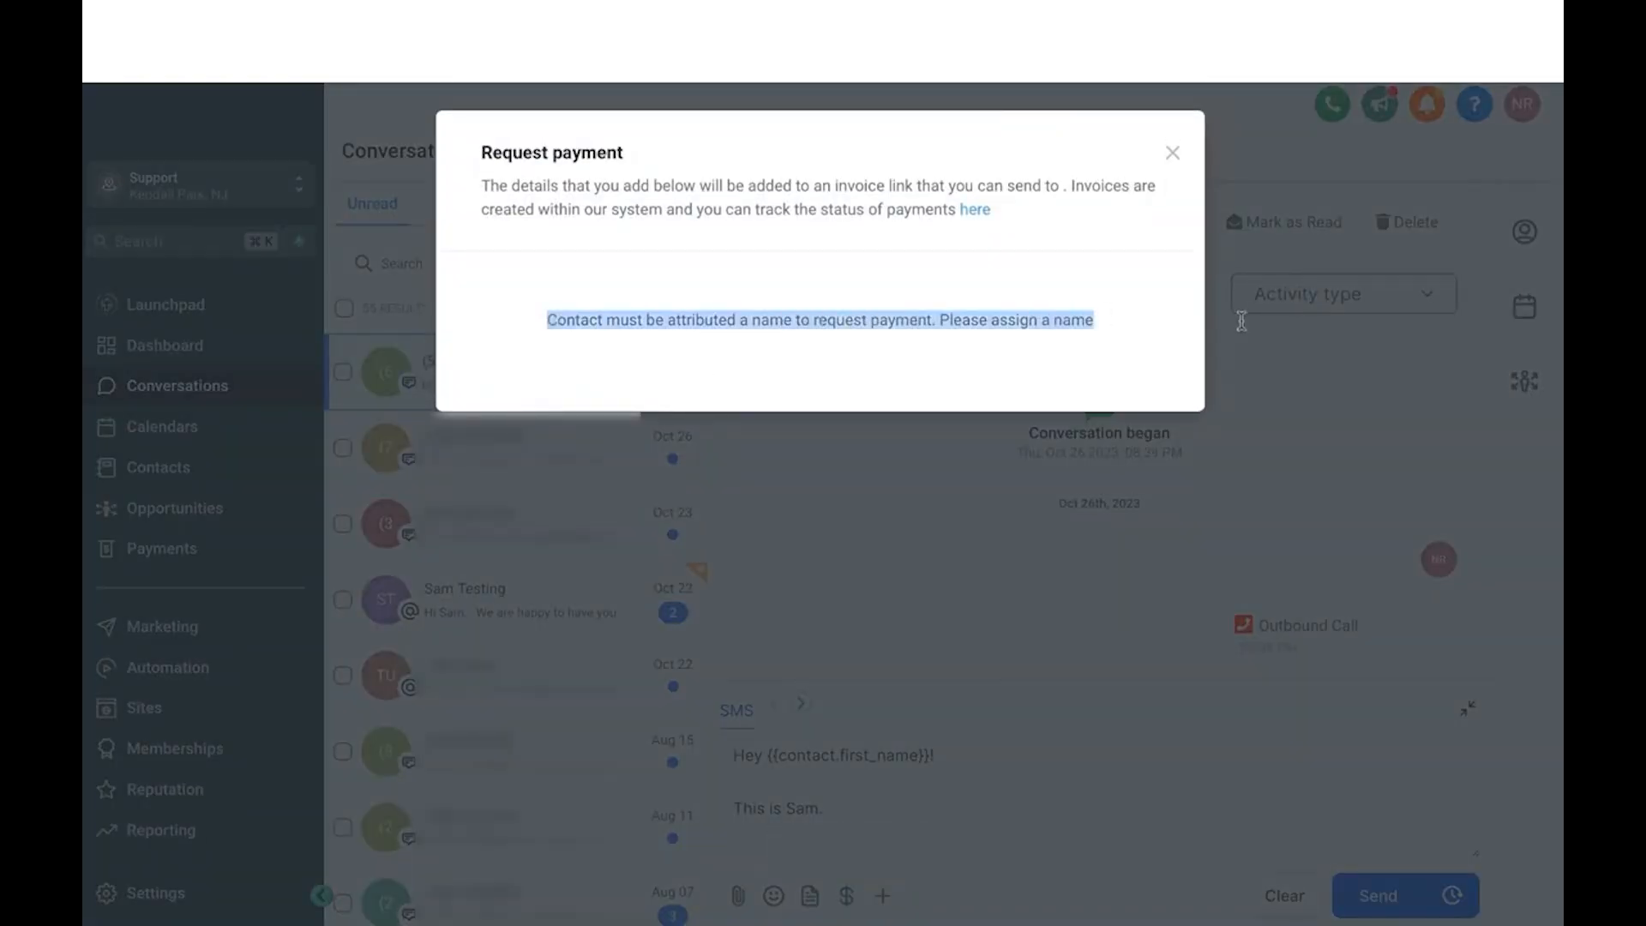
left_click(1175, 153)
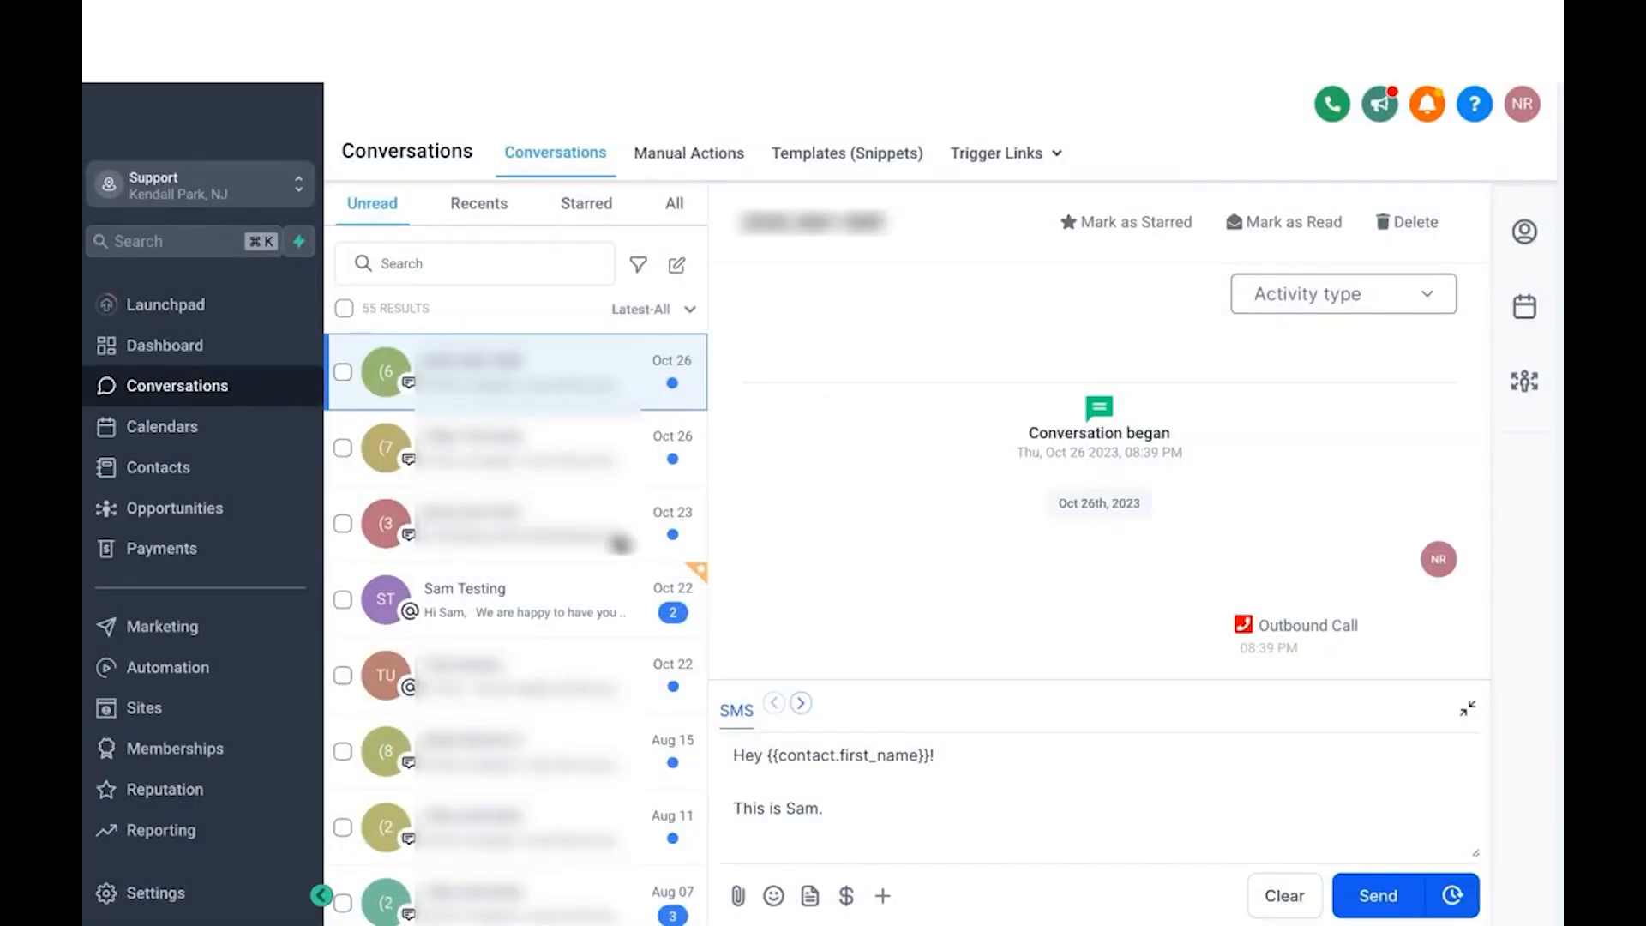
In the starred Oct 22 conversation, create a $500 payment request for "Marketing Consultancy 1 Hour", copy its link and mark it as sent.
left_click(533, 600)
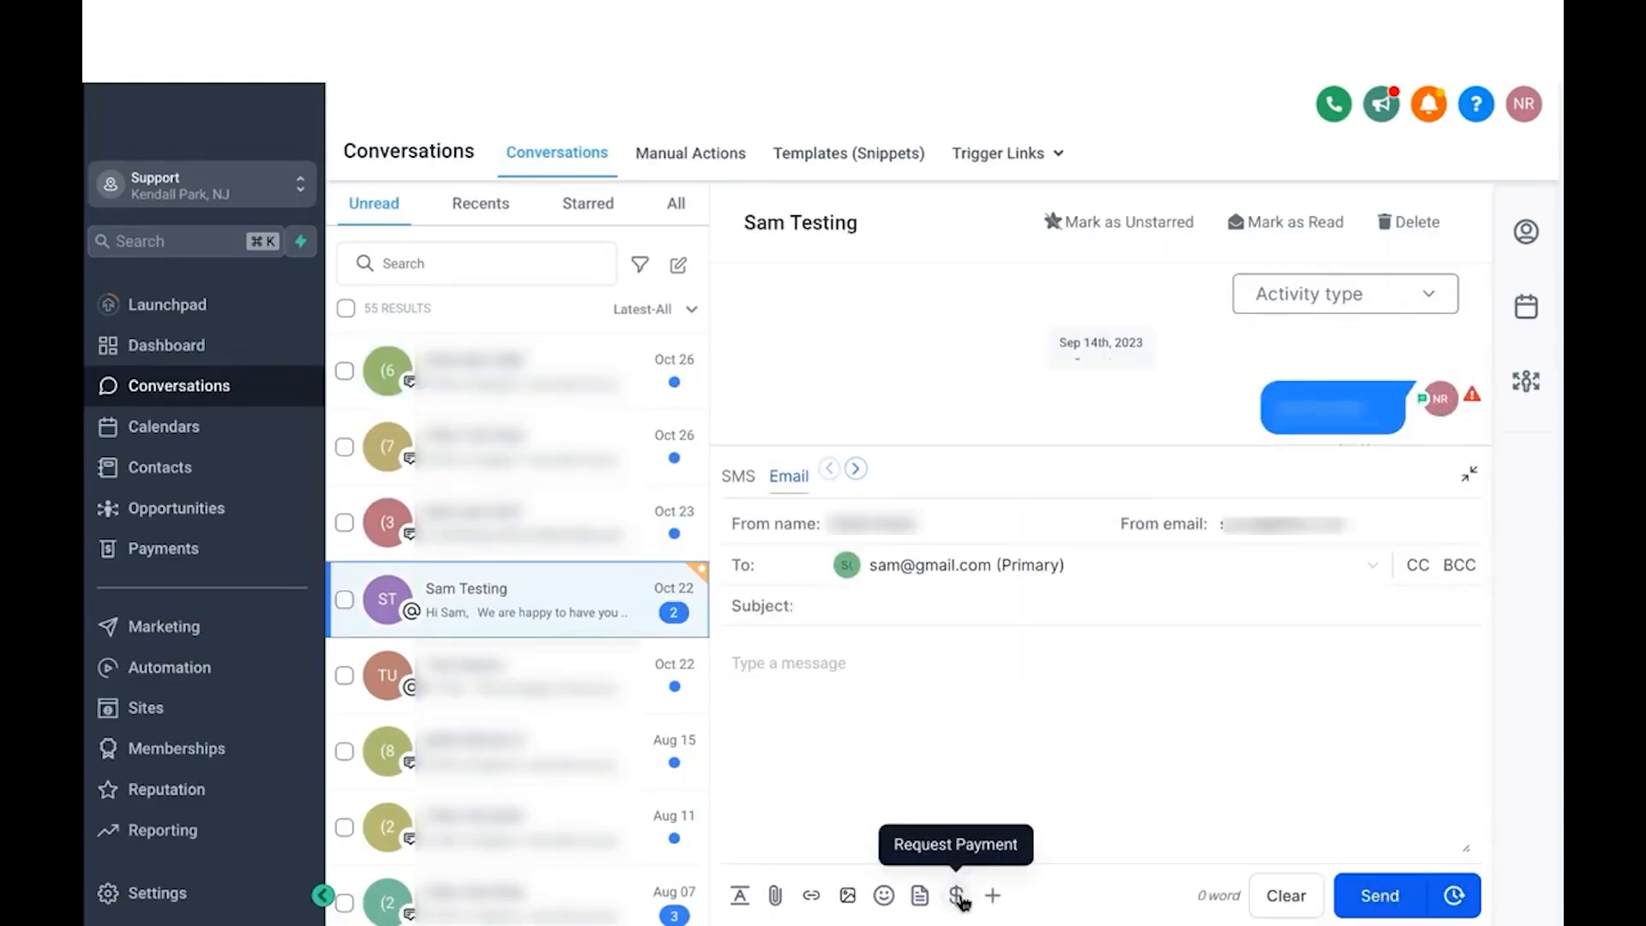
left_click(958, 896)
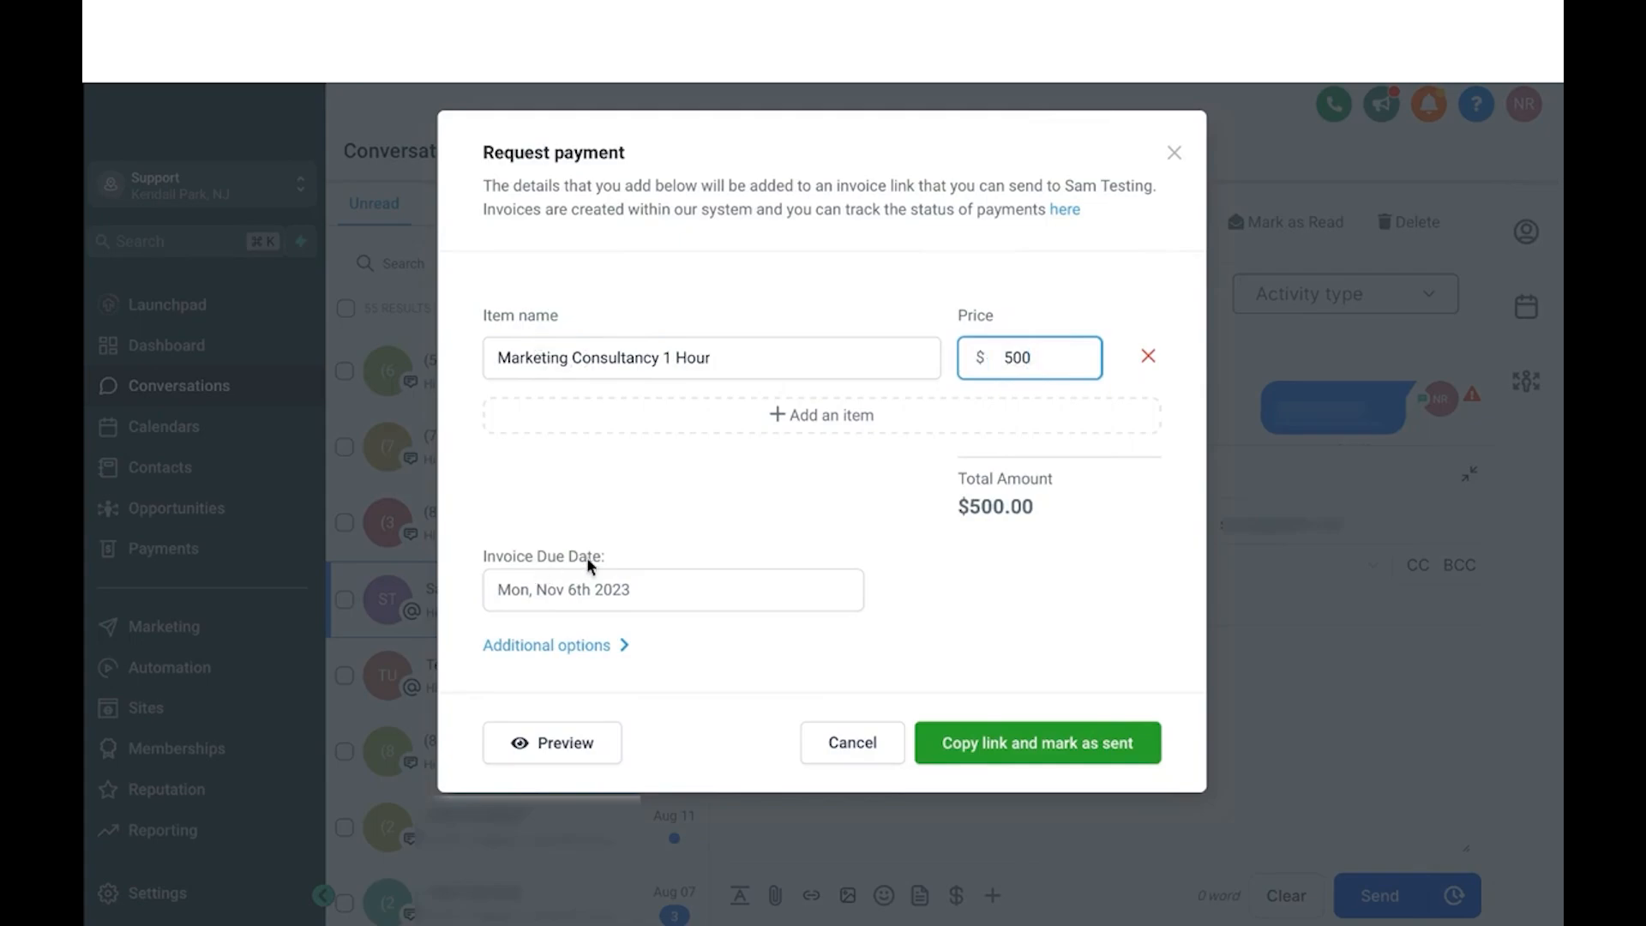
left_click(989, 752)
left_click(989, 752)
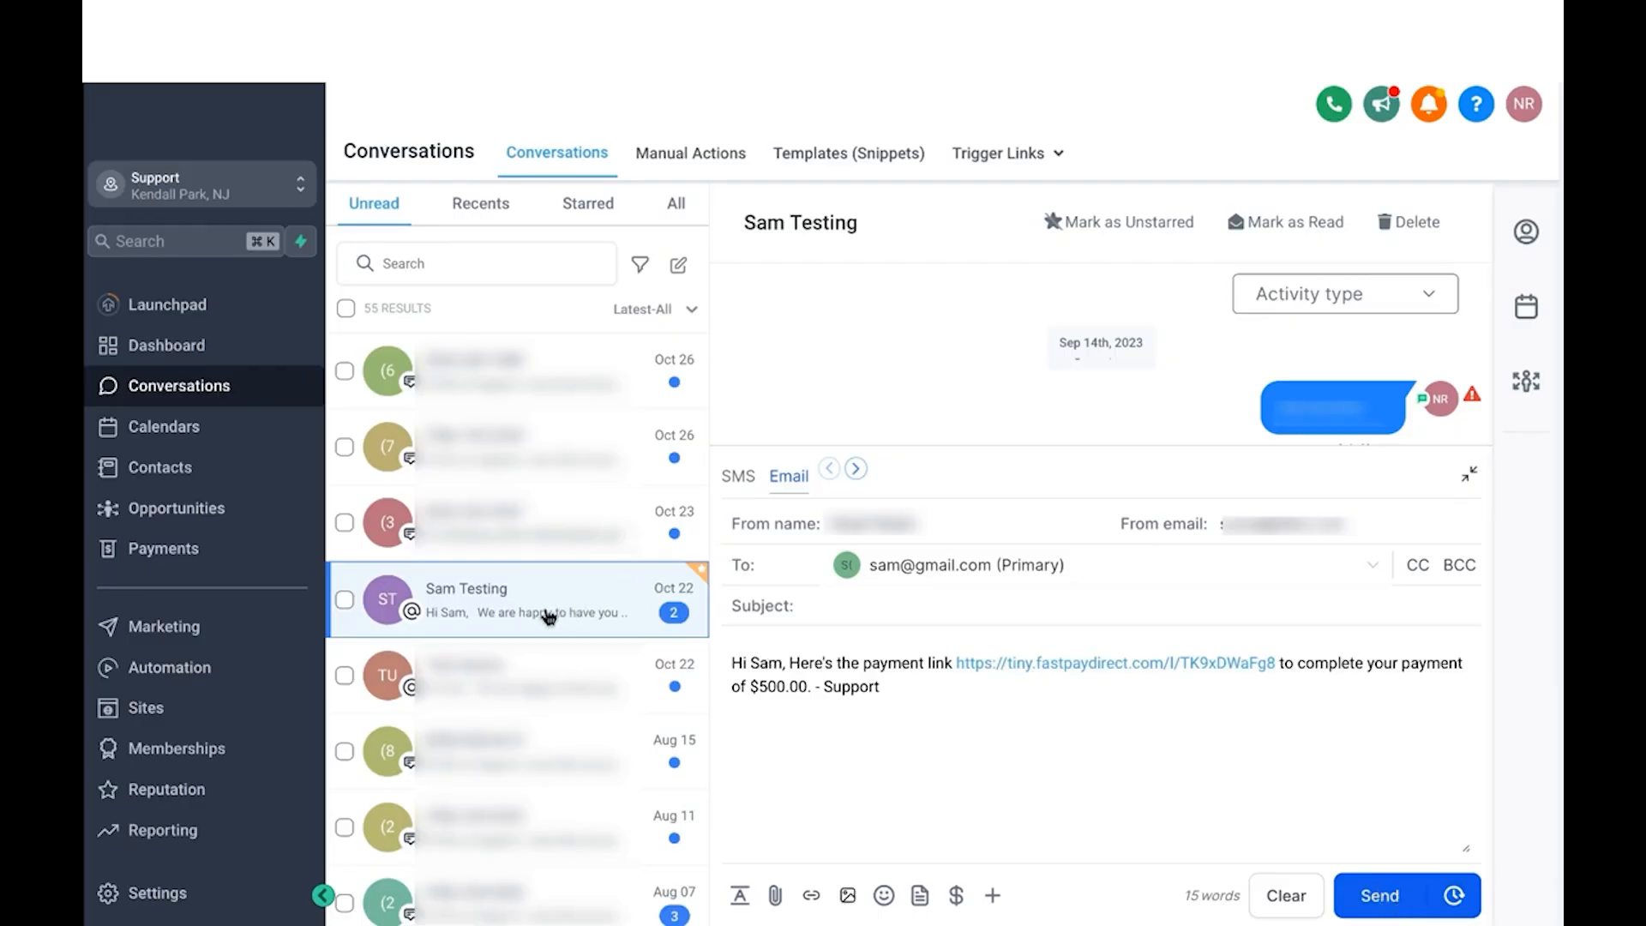
Switch the reply to SMS and insert the contact's First Name custom value into the message.
left_click(748, 480)
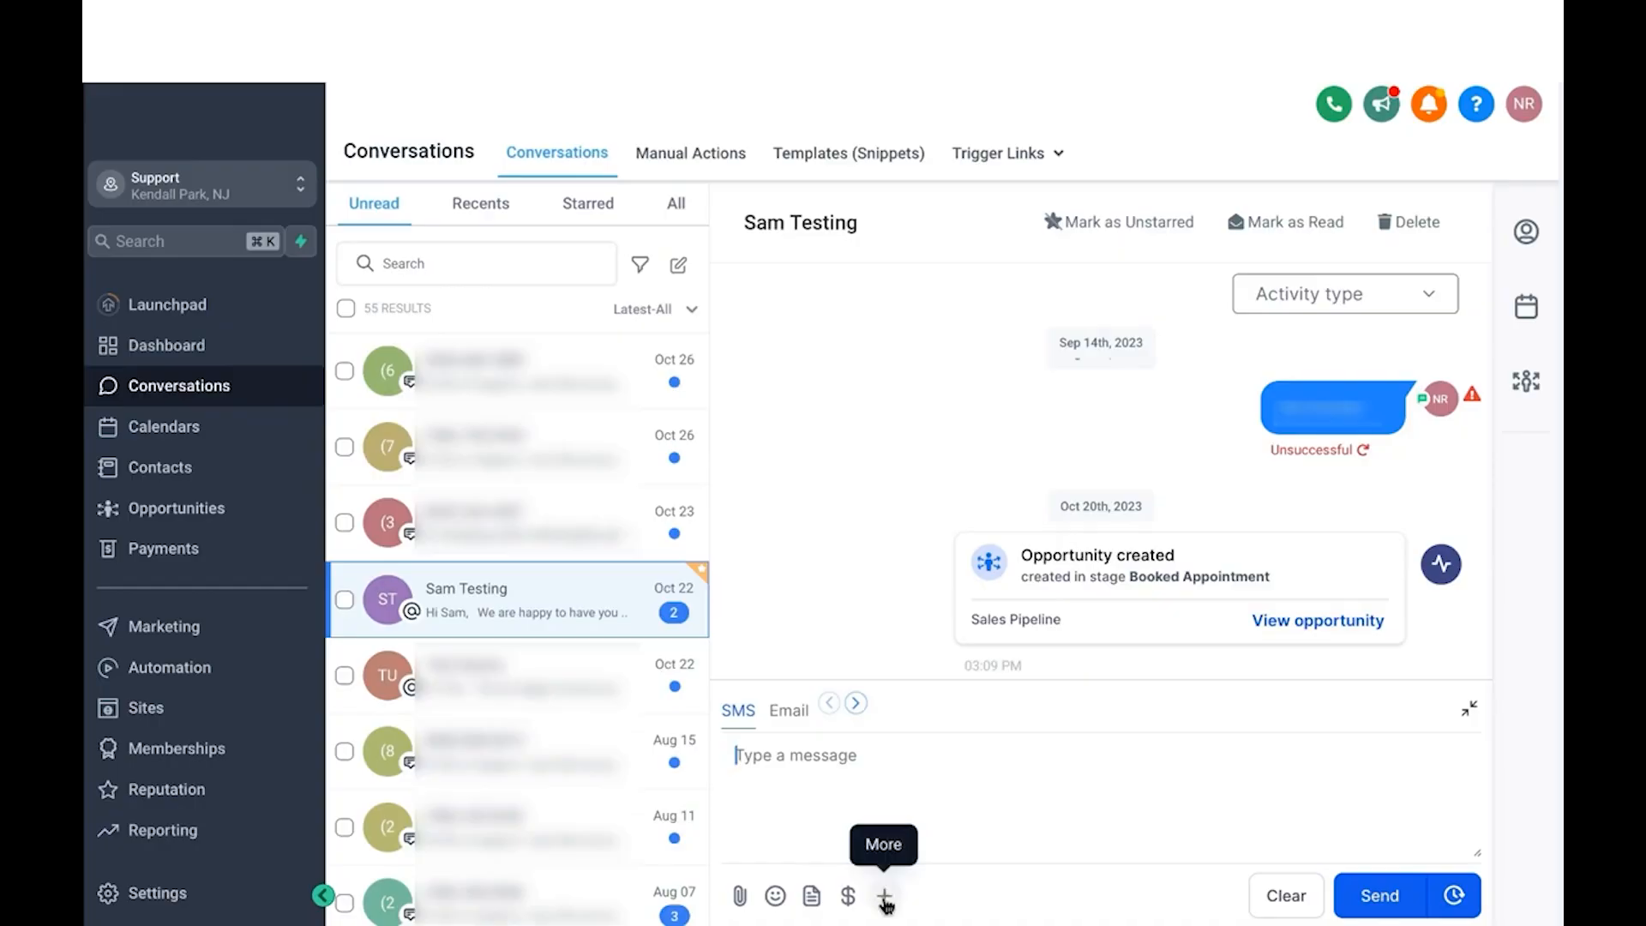
left_click(885, 897)
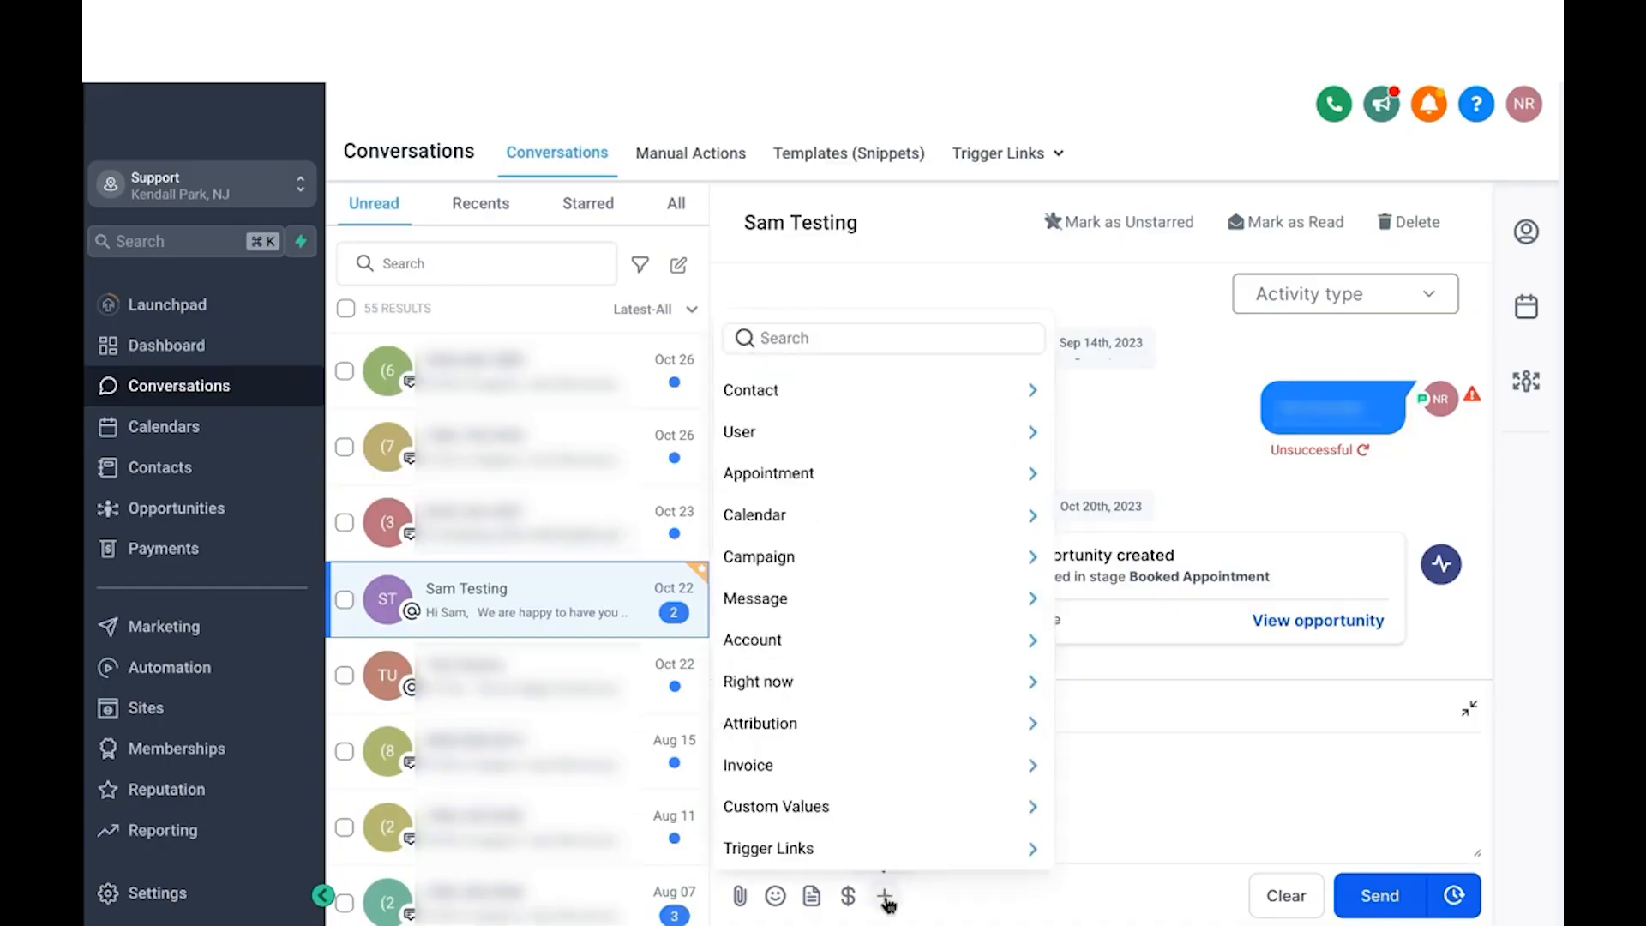
left_click(862, 399)
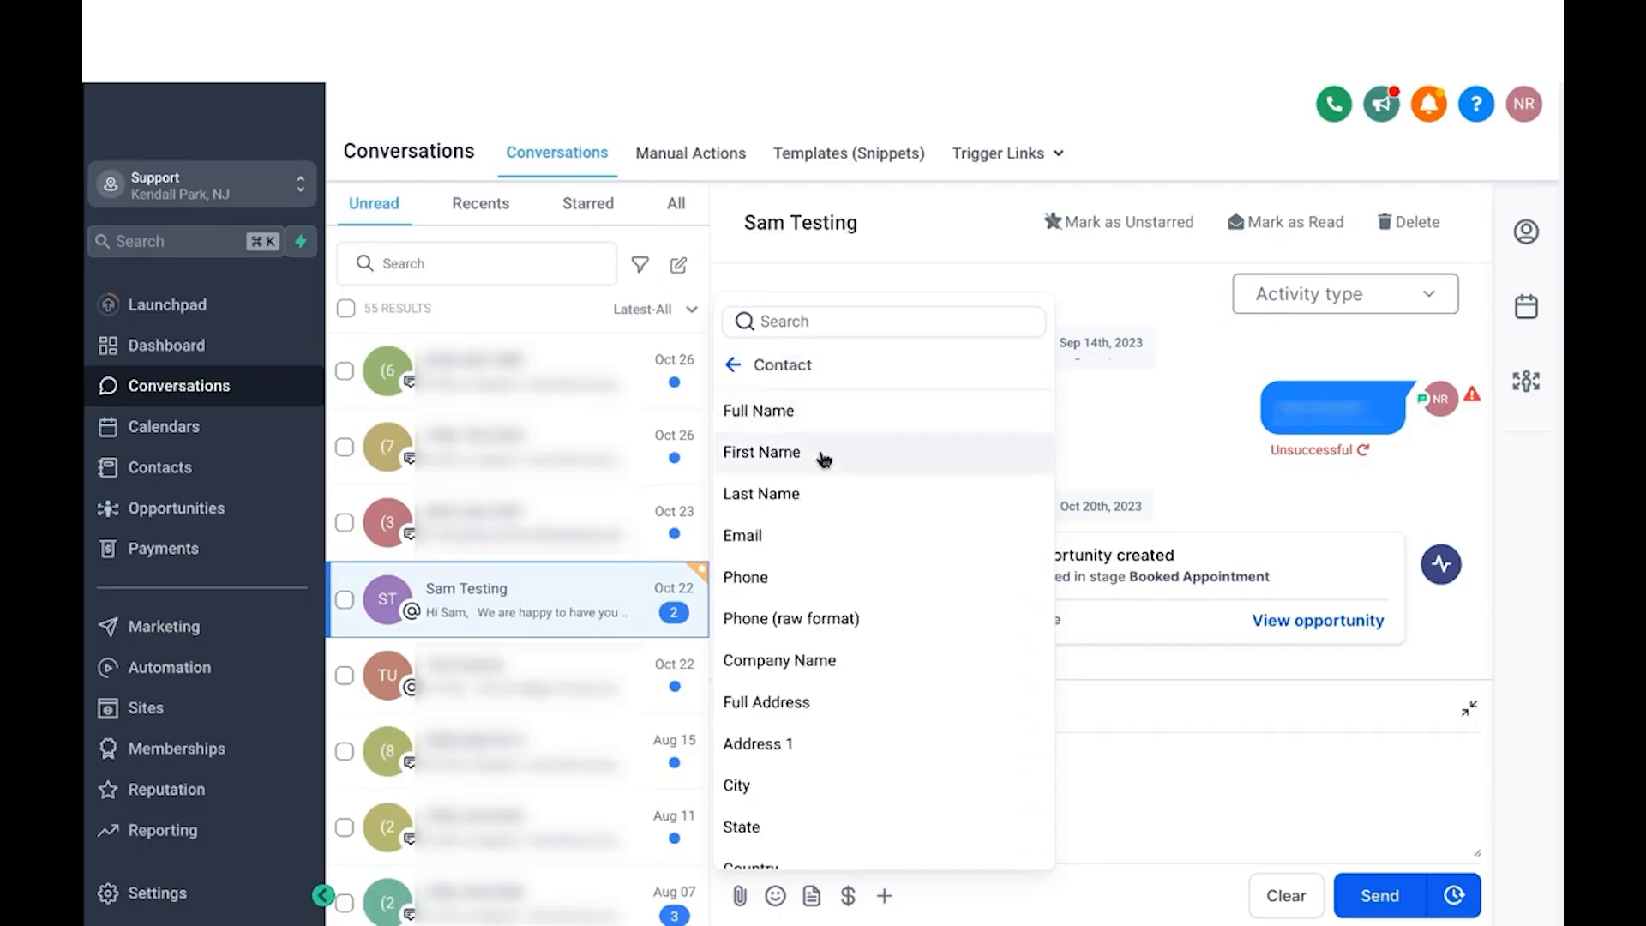
left_click(824, 471)
left_click_drag(903, 762, 736, 763)
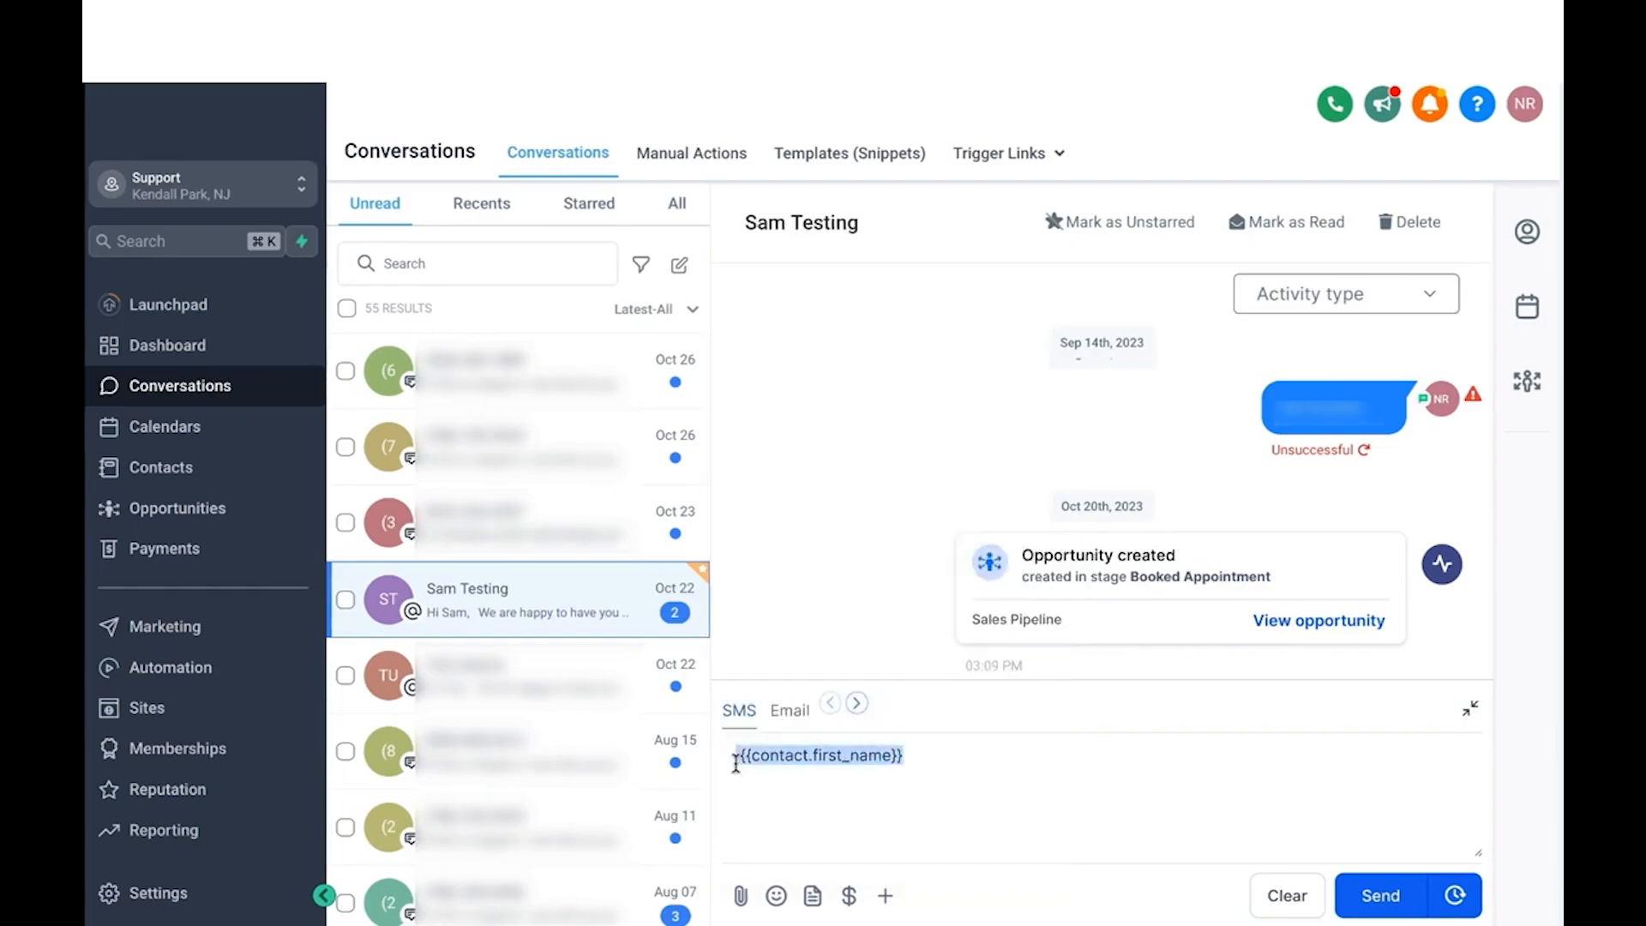
Look through the appointment custom values and the scheduling options for the SMS without scheduling it.
left_click(885, 896)
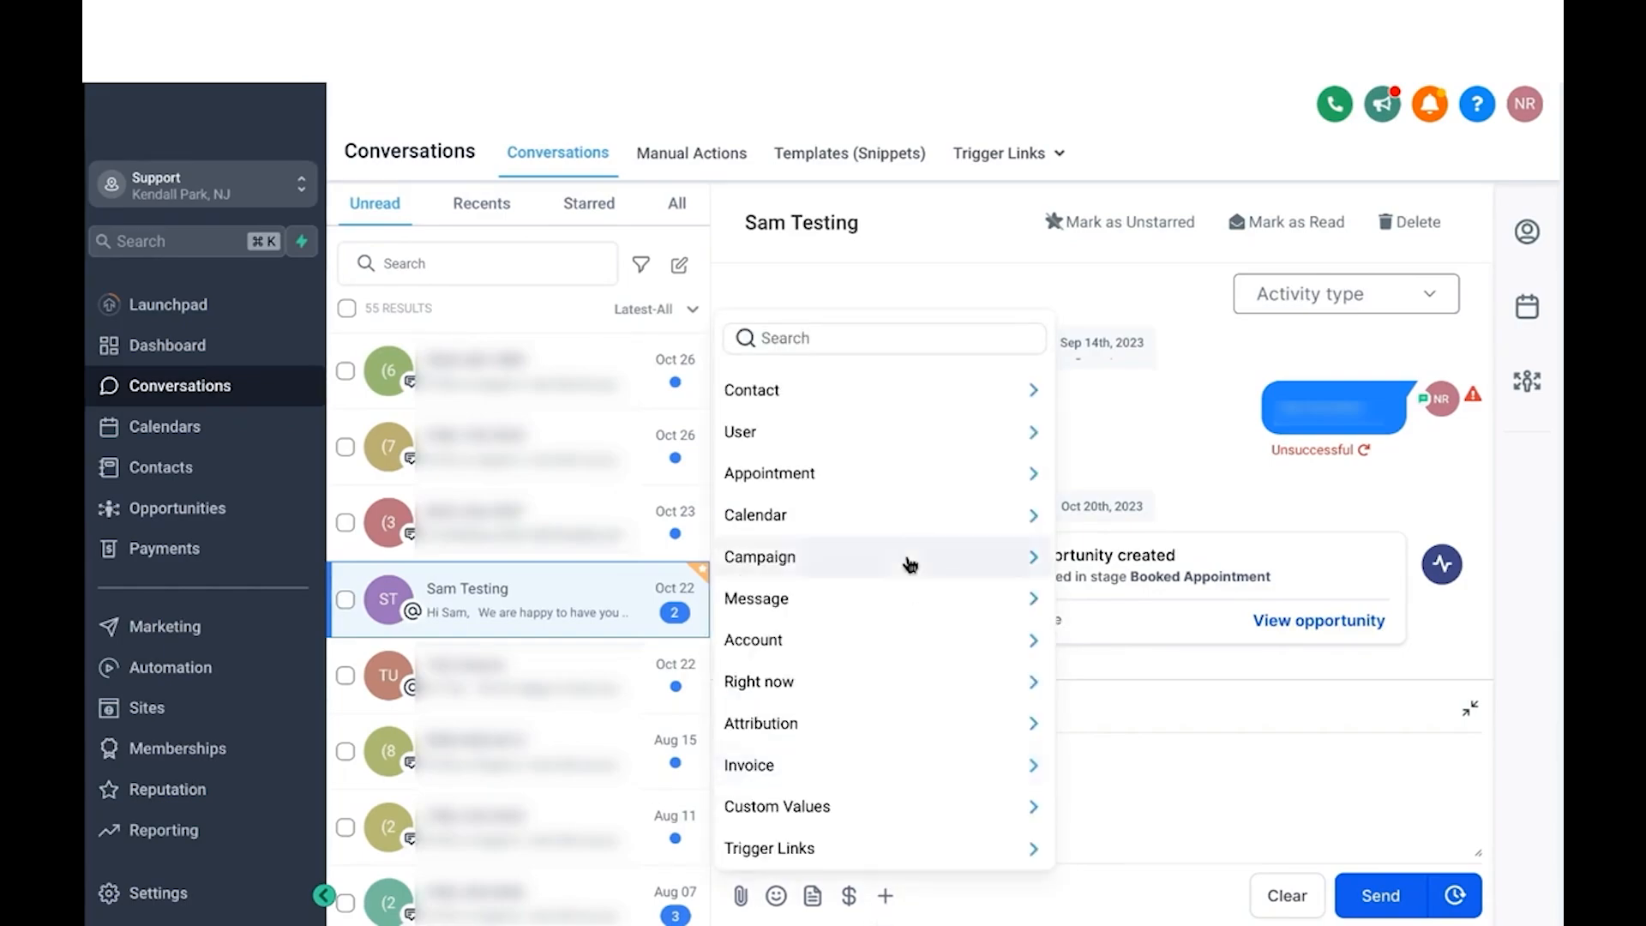
left_click(894, 491)
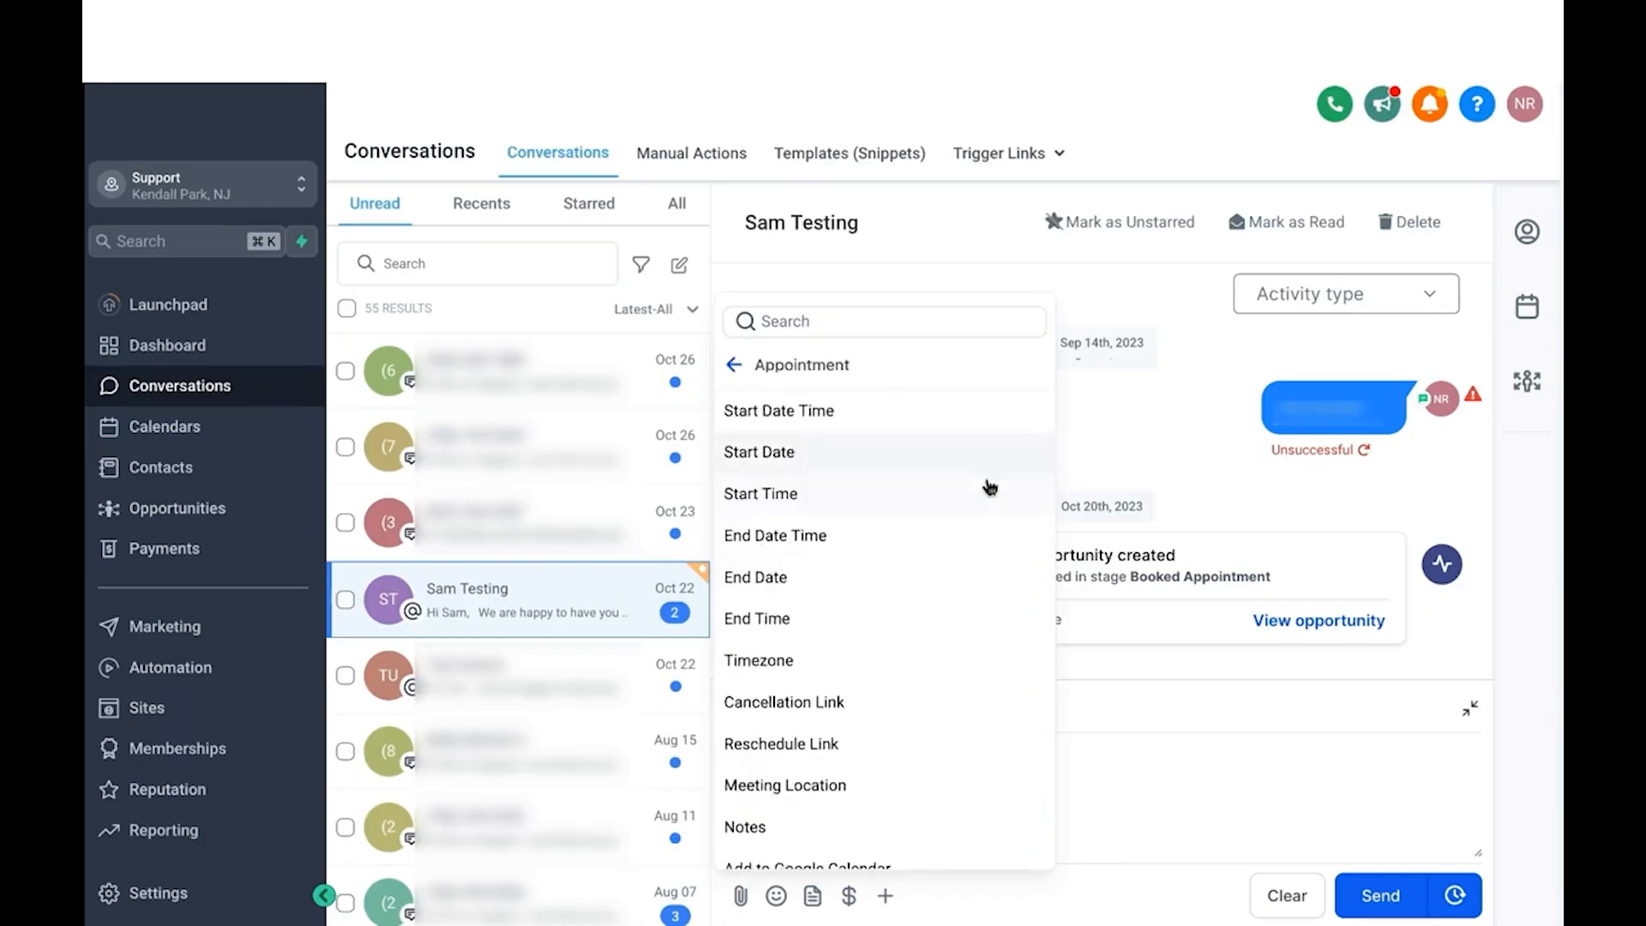
left_click(960, 512)
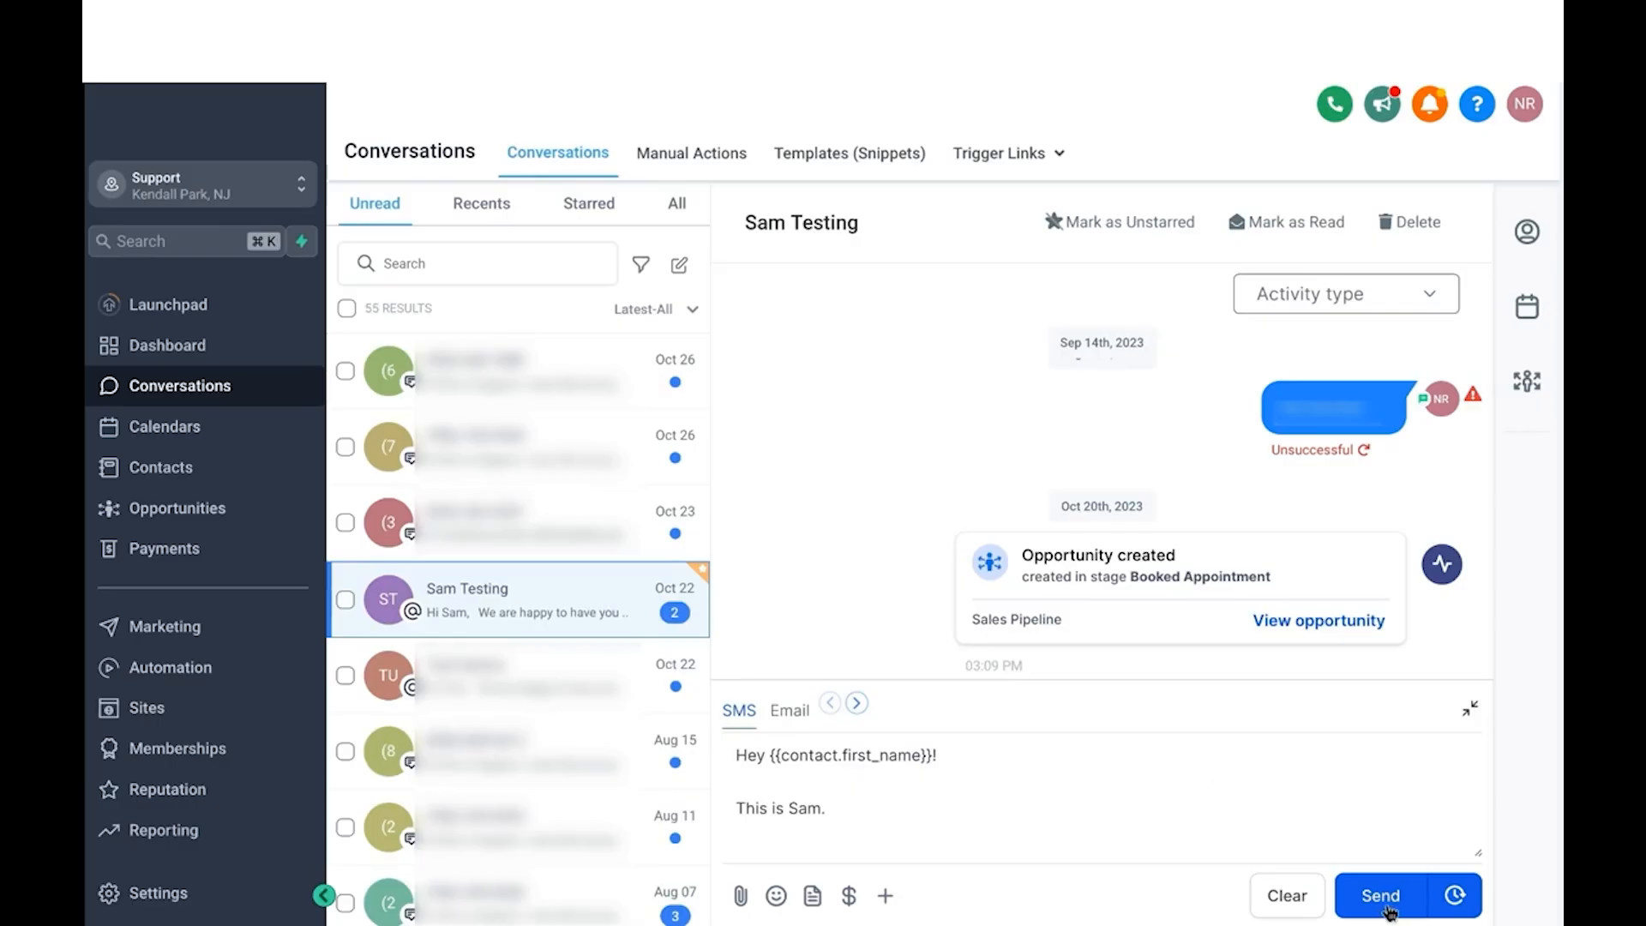
left_click(1458, 897)
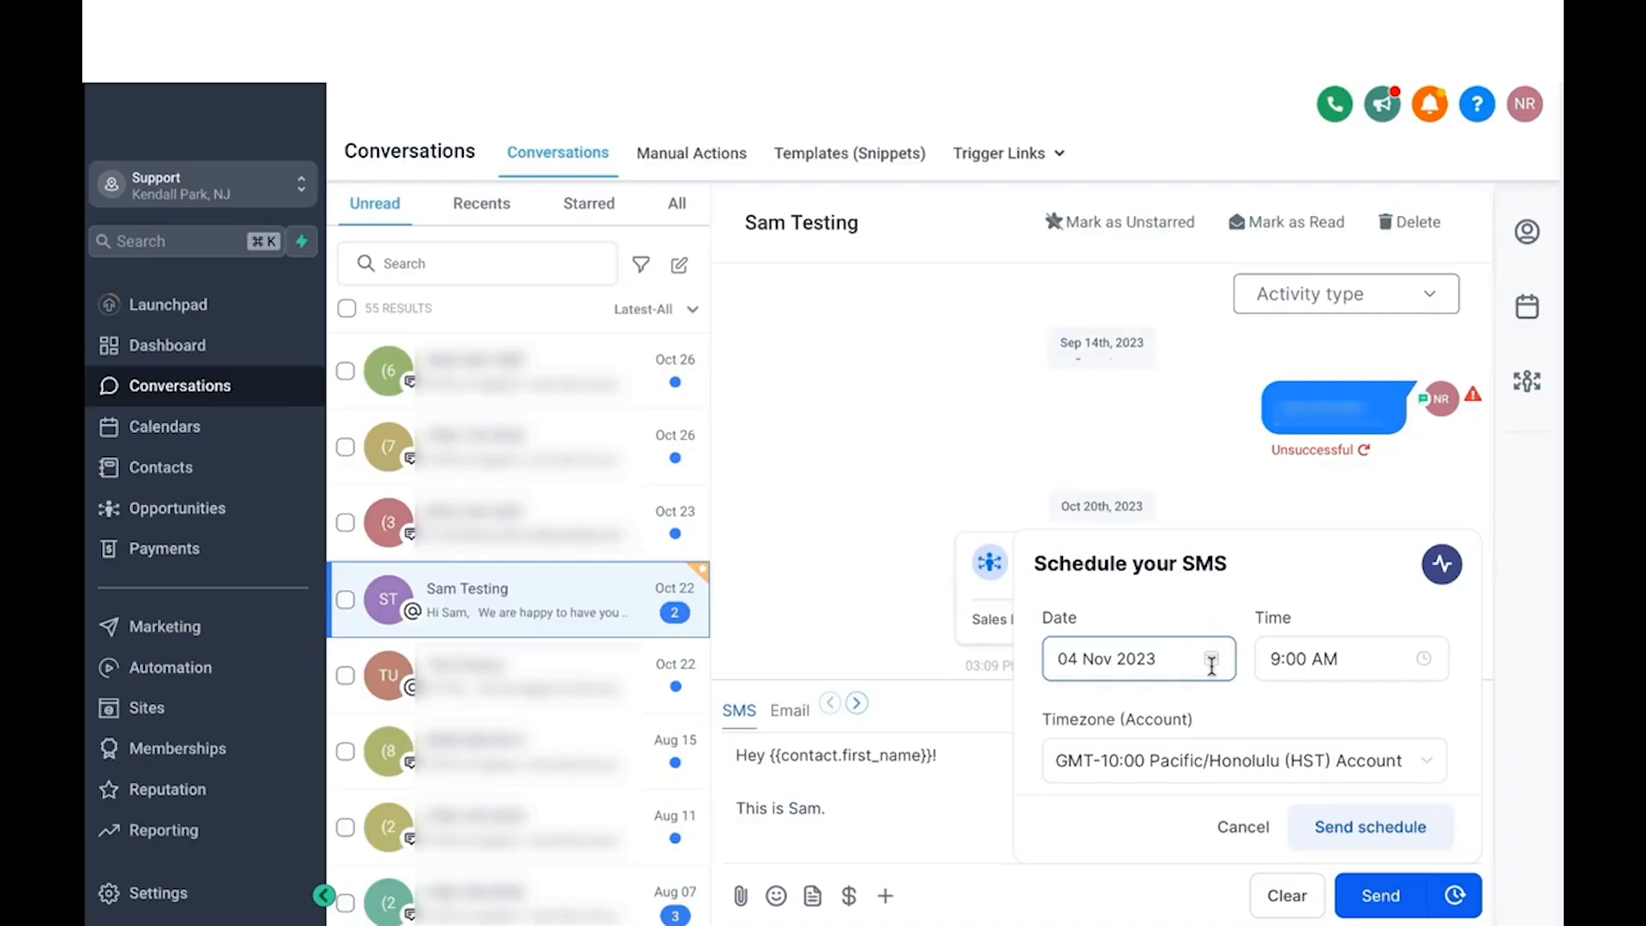
left_click(1353, 380)
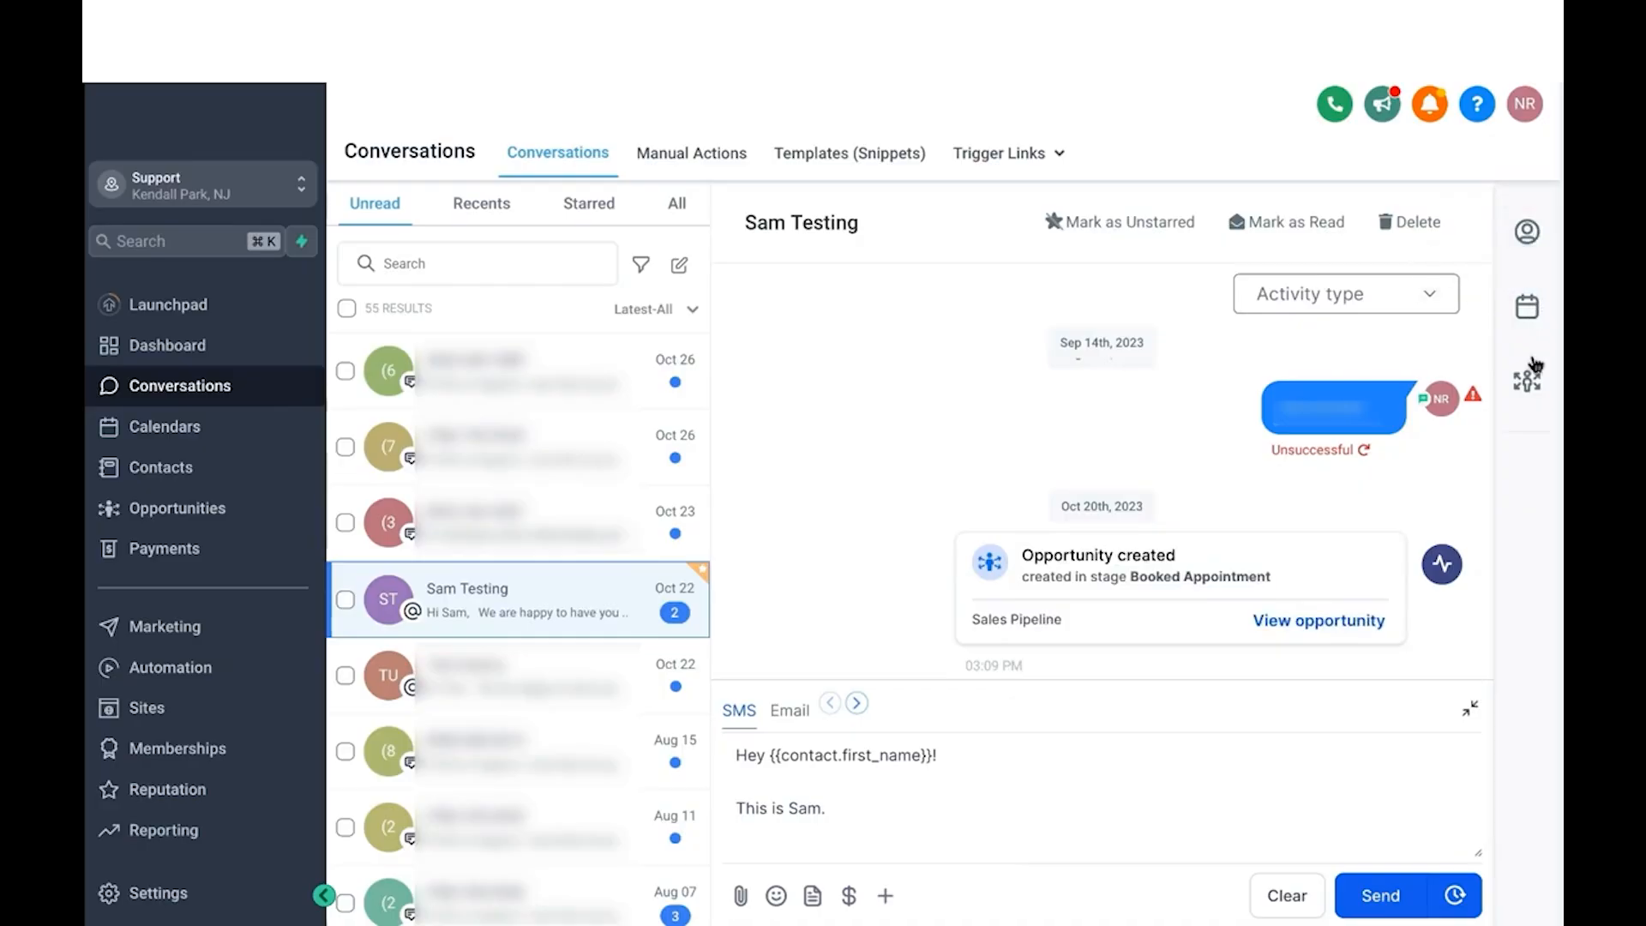
Open the contact's details and review the profile, including the editable name, contact information, tags and DND setting.
left_click(1529, 233)
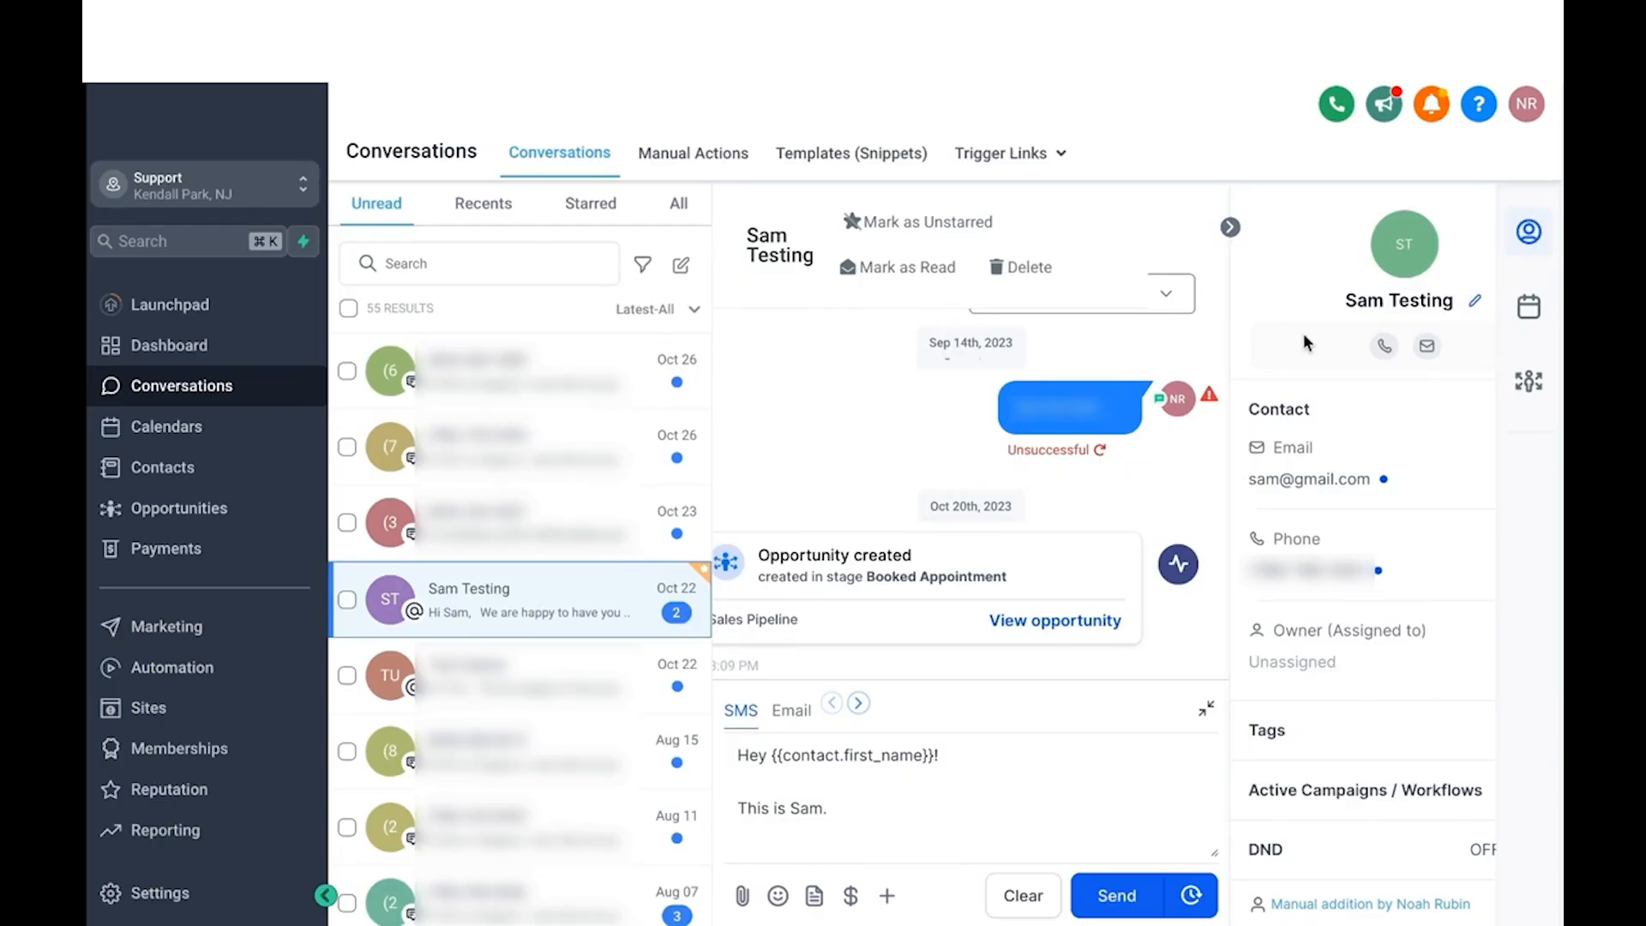
scroll(1281, 506, "down", 1)
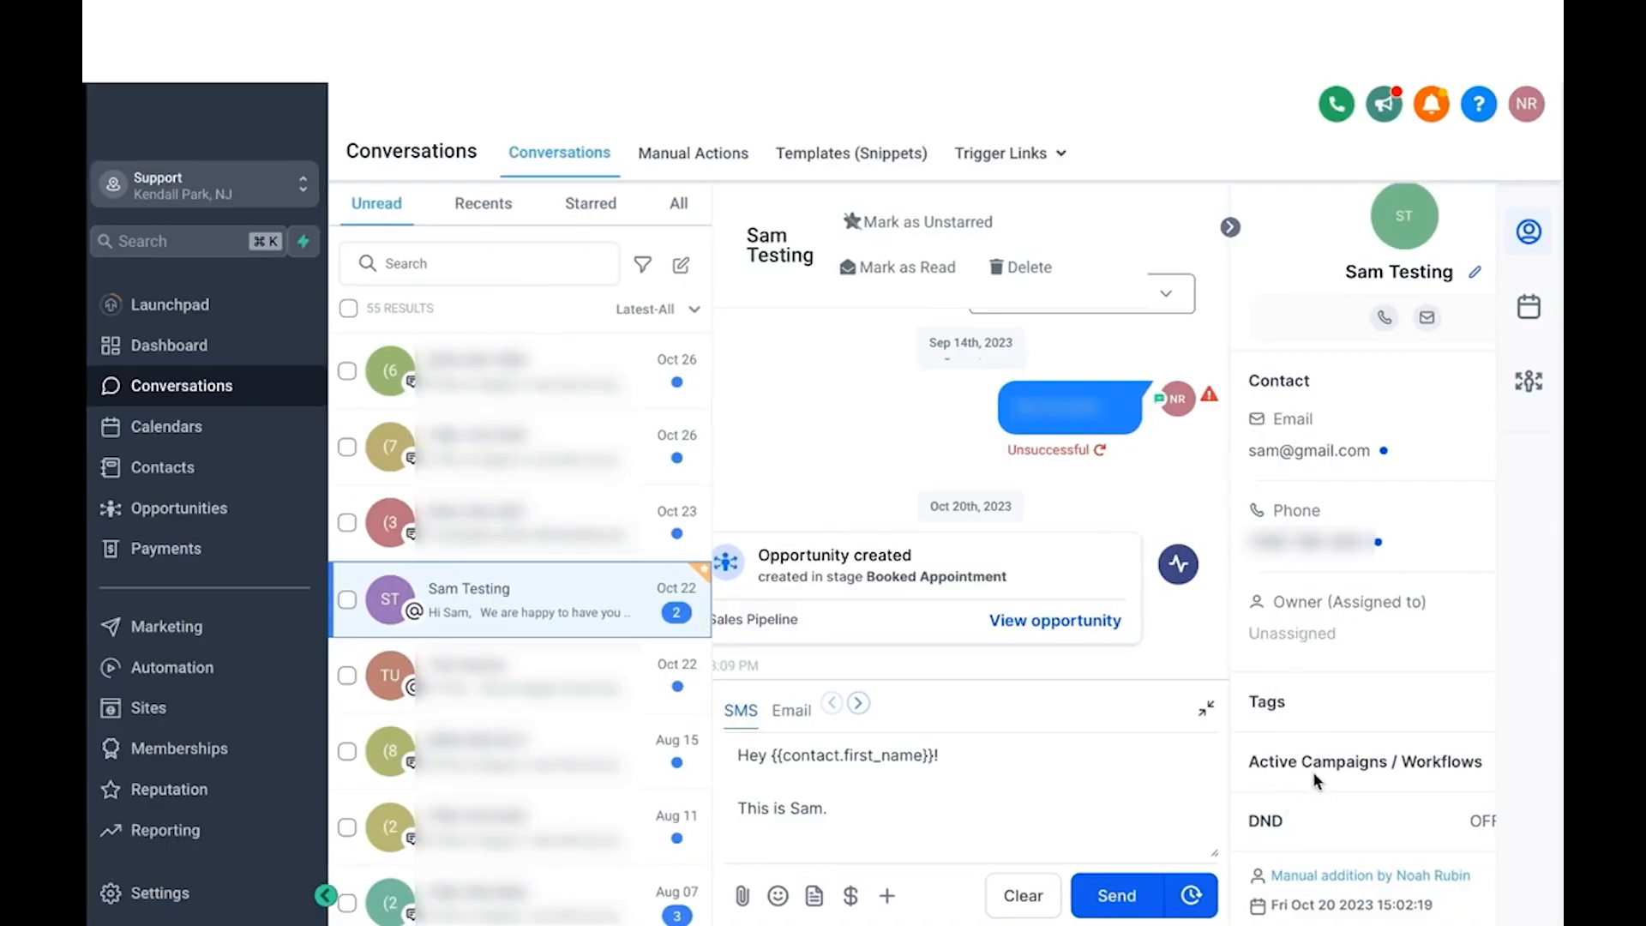
left_click(1475, 272)
left_click_drag(1345, 279, 1464, 279)
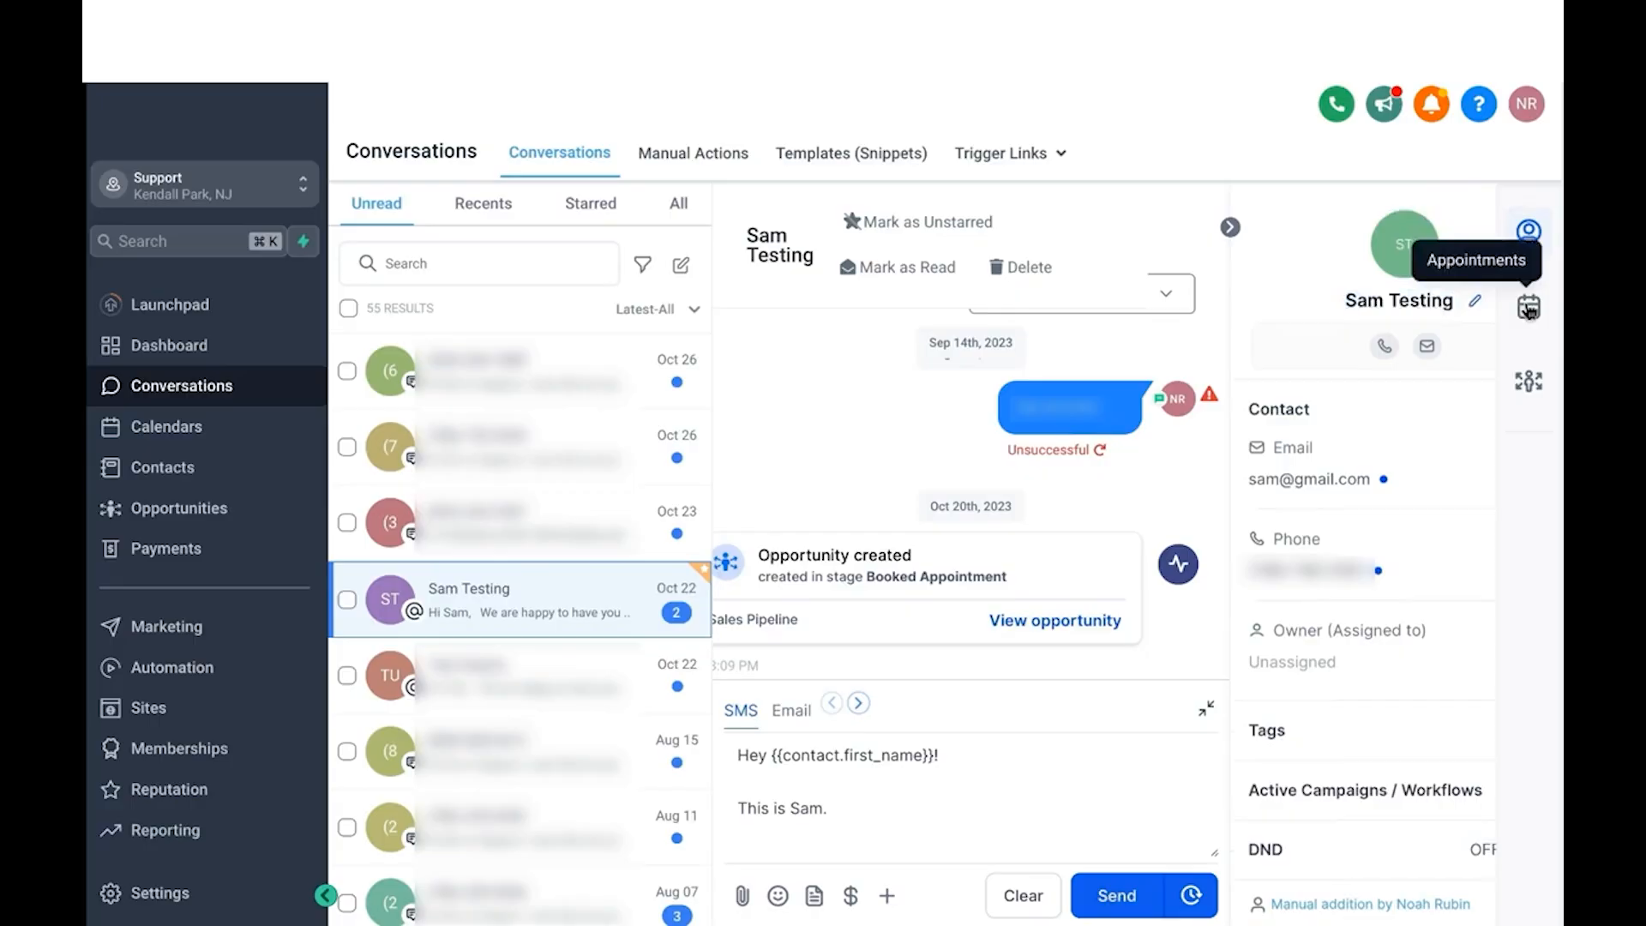
Book an appointment for the contact in the Marketing Webinar calendar, titled "Discovery Session", on Nov 8th, 2023.
left_click(1529, 308)
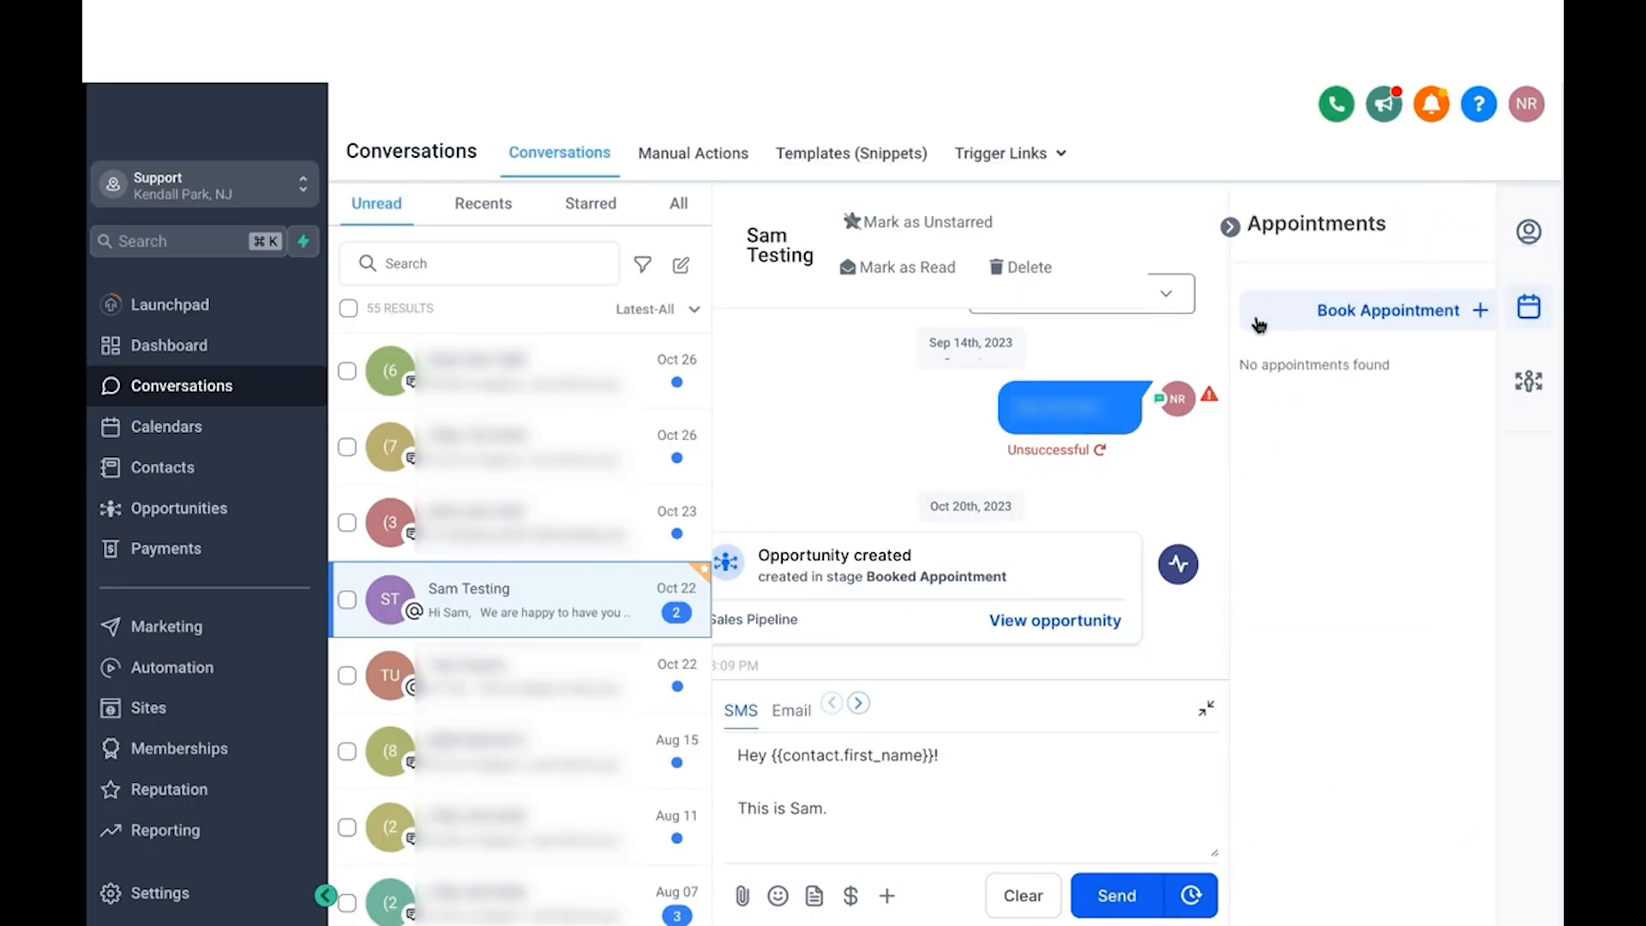
left_click(1321, 316)
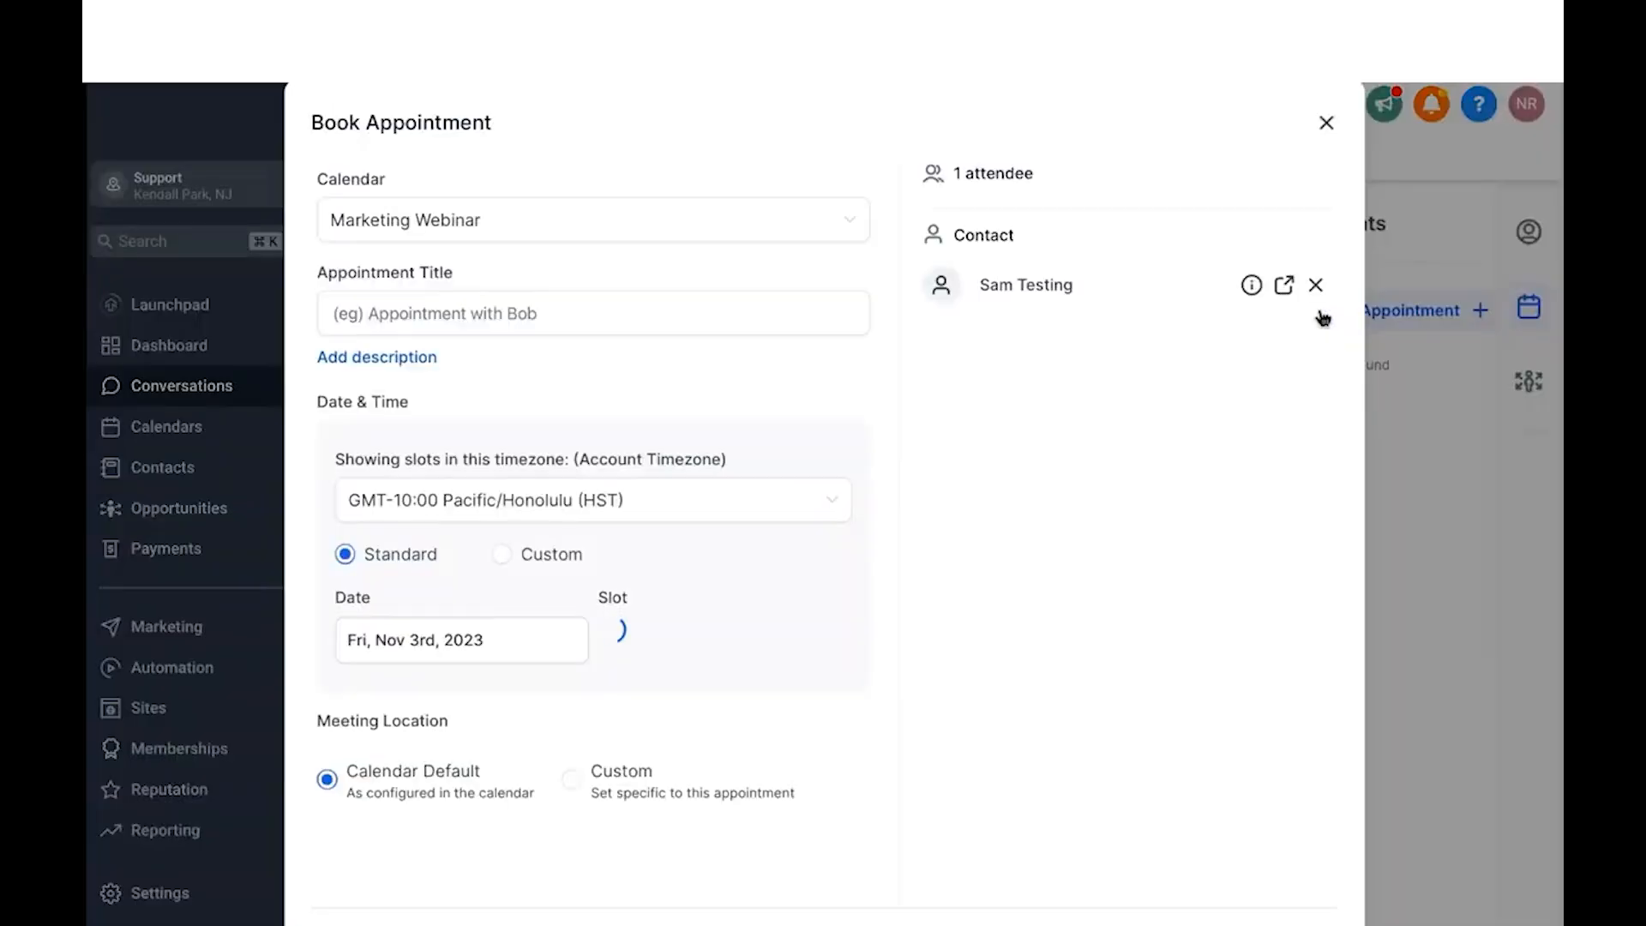
left_click(592, 227)
left_click(525, 310)
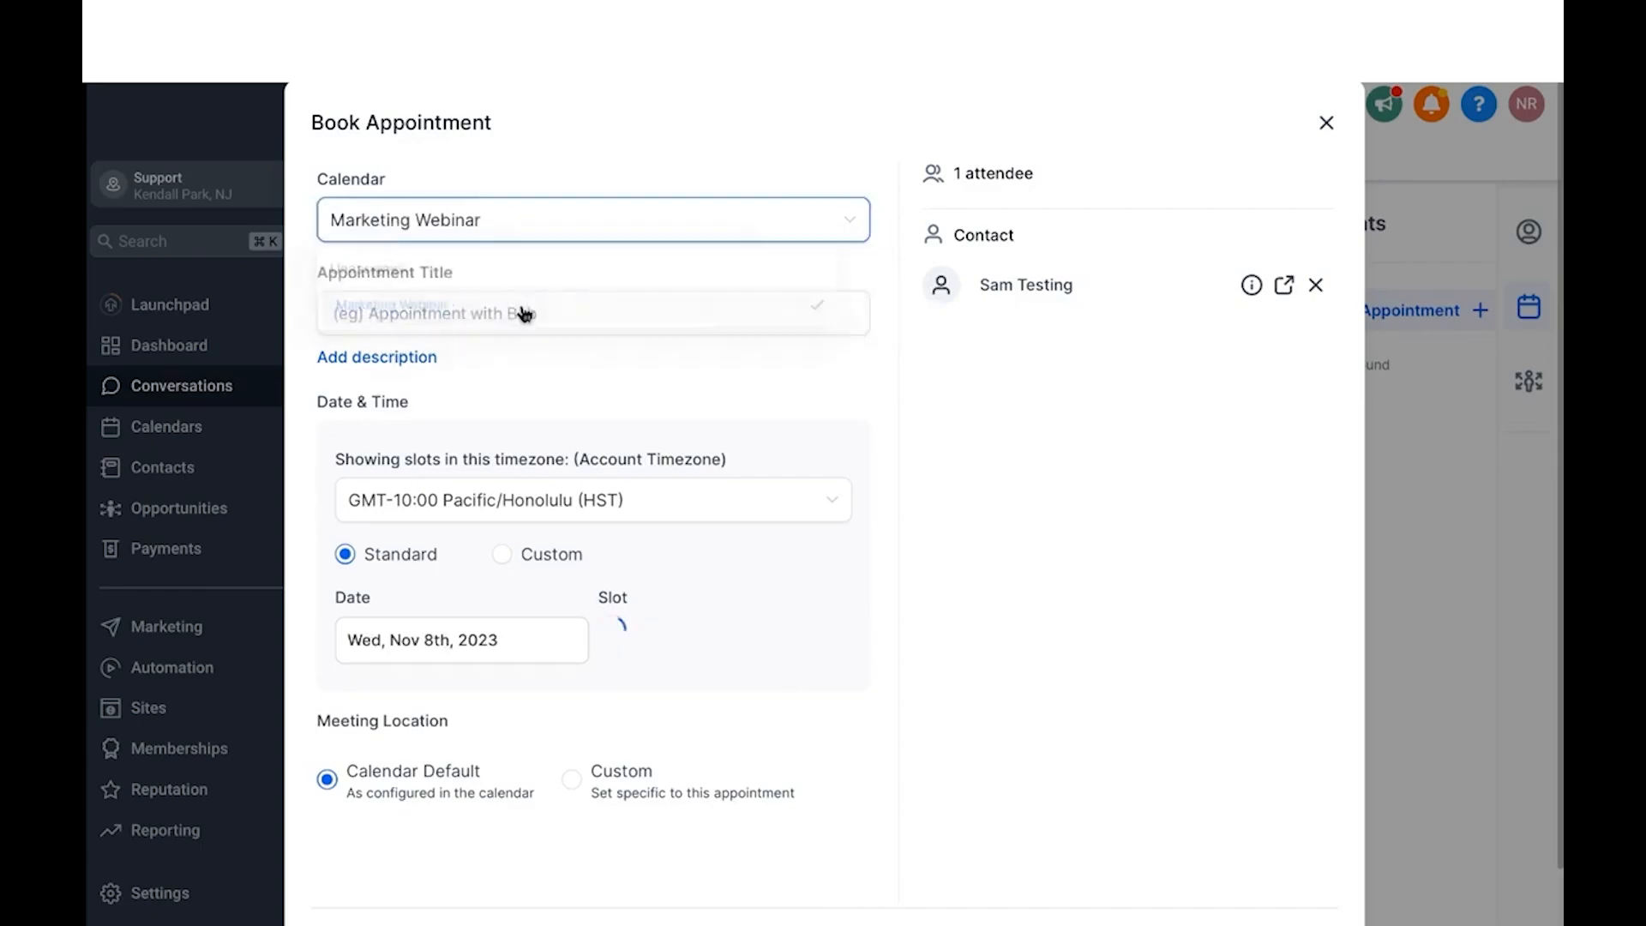
left_click(517, 307)
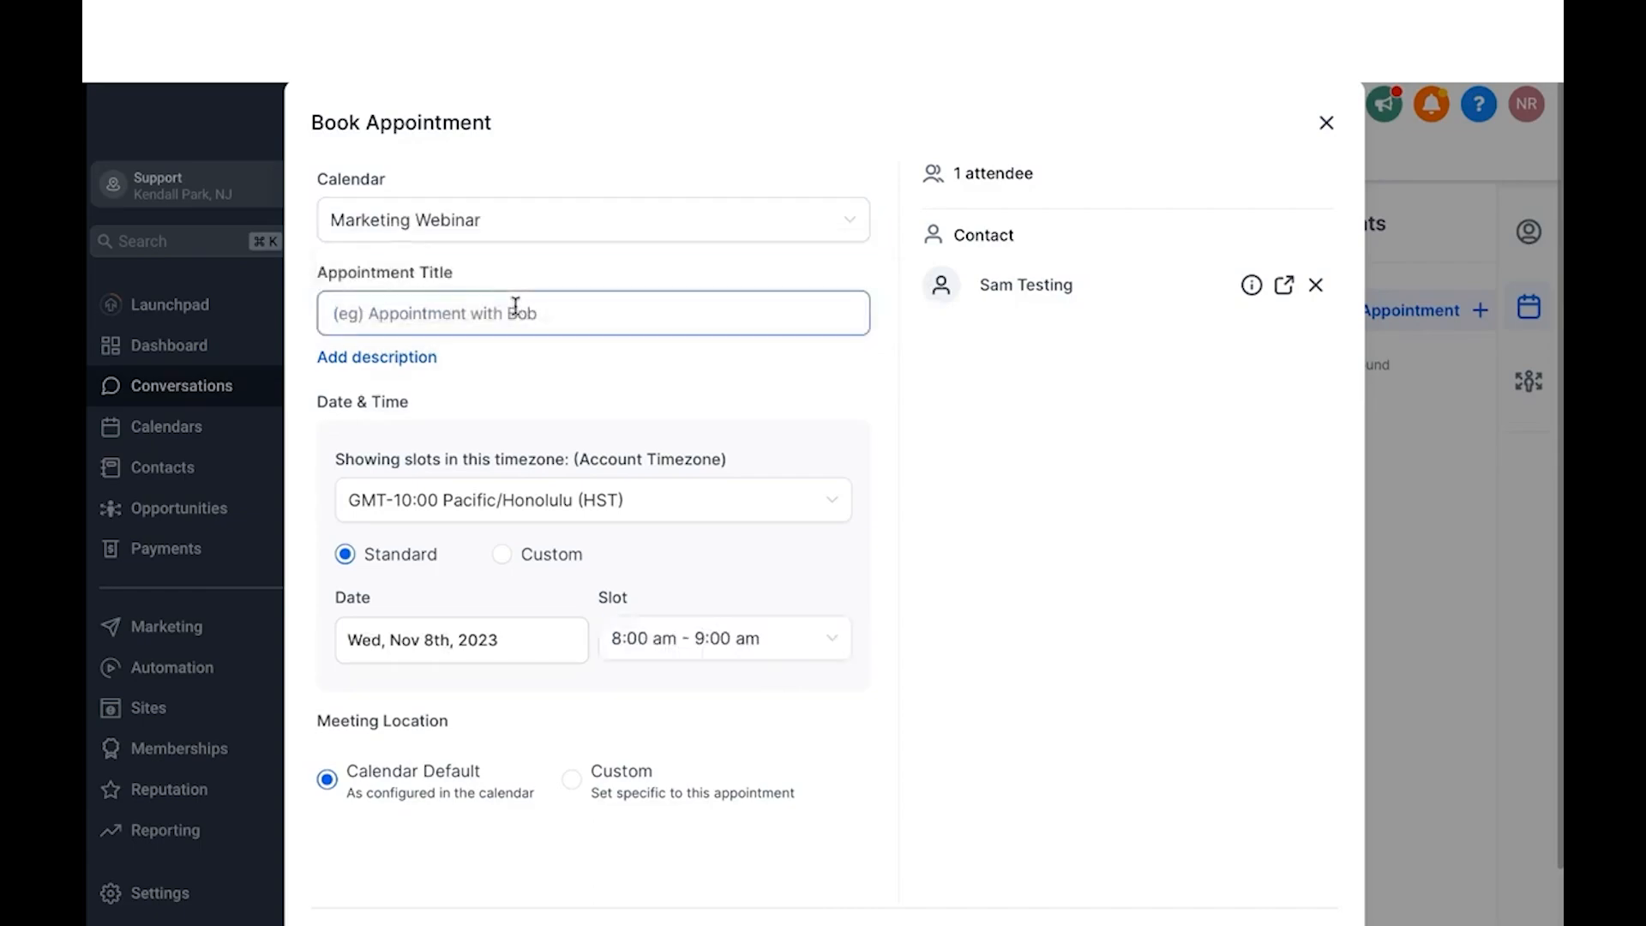
type("Discov")
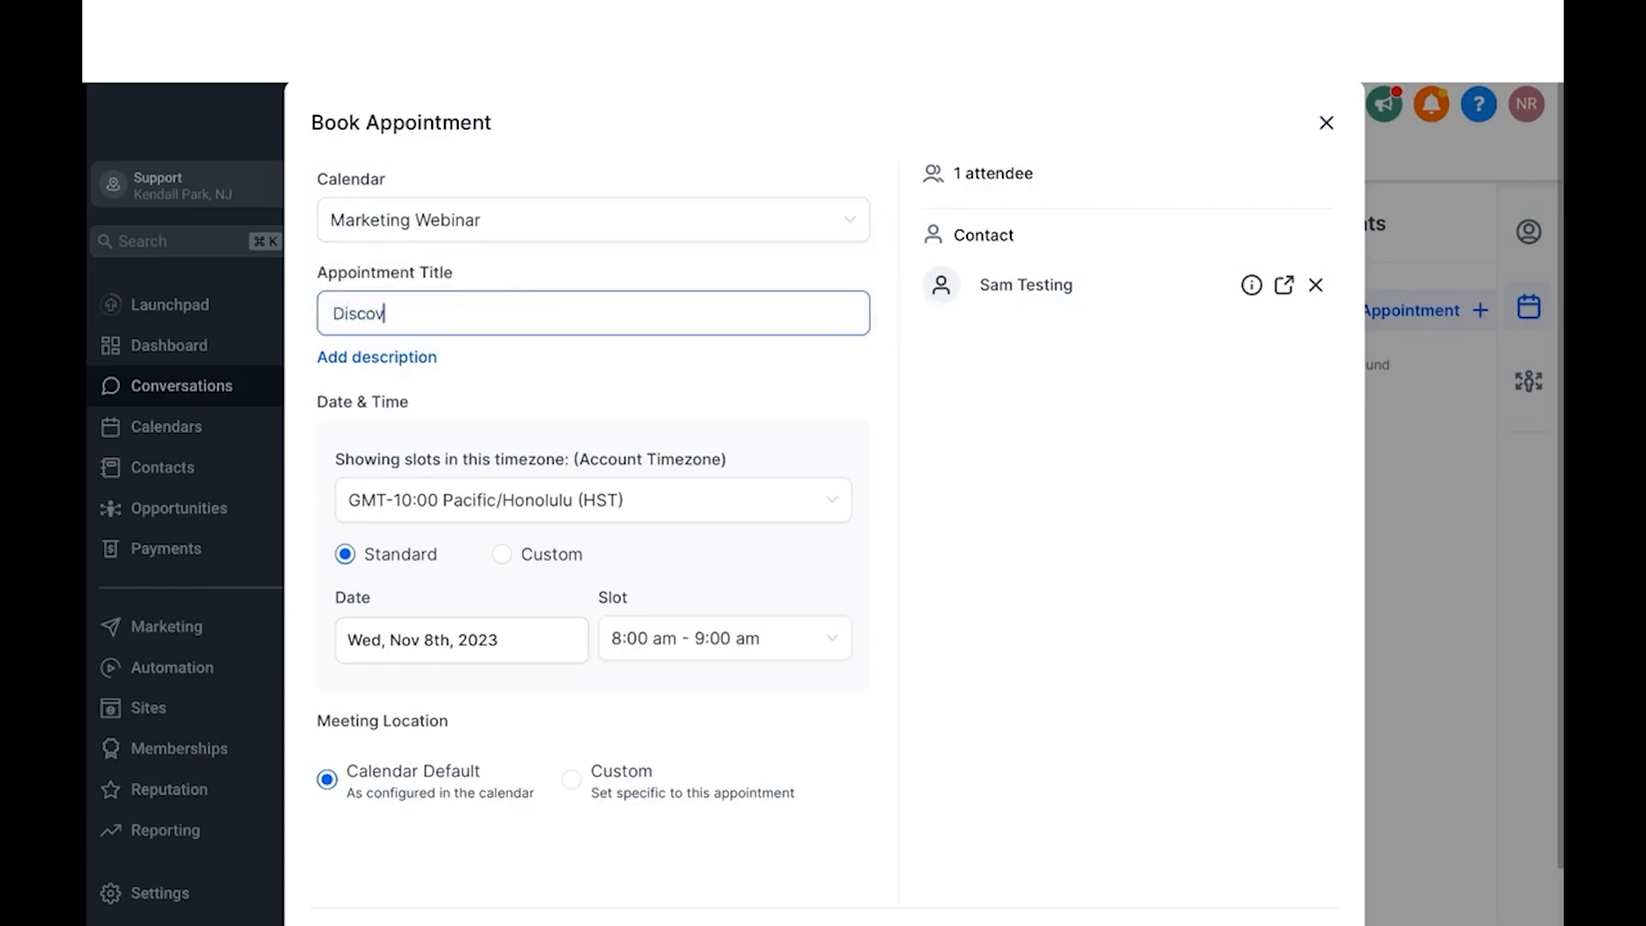
type("ery Session")
scroll(556, 448, "down", 1)
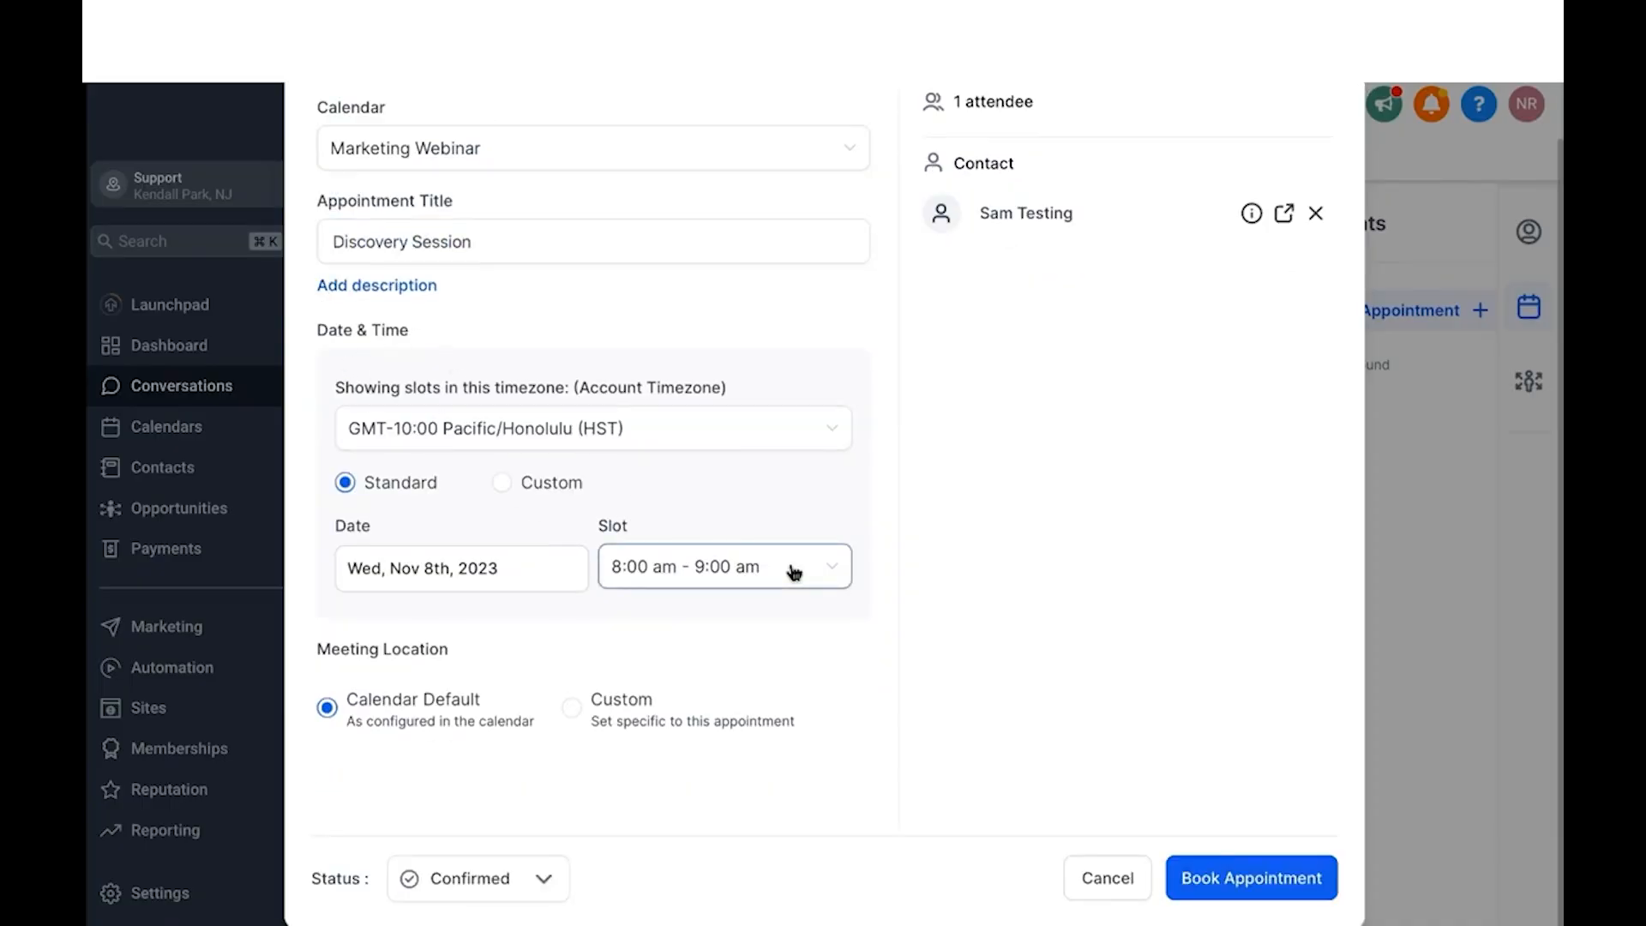
left_click(1219, 881)
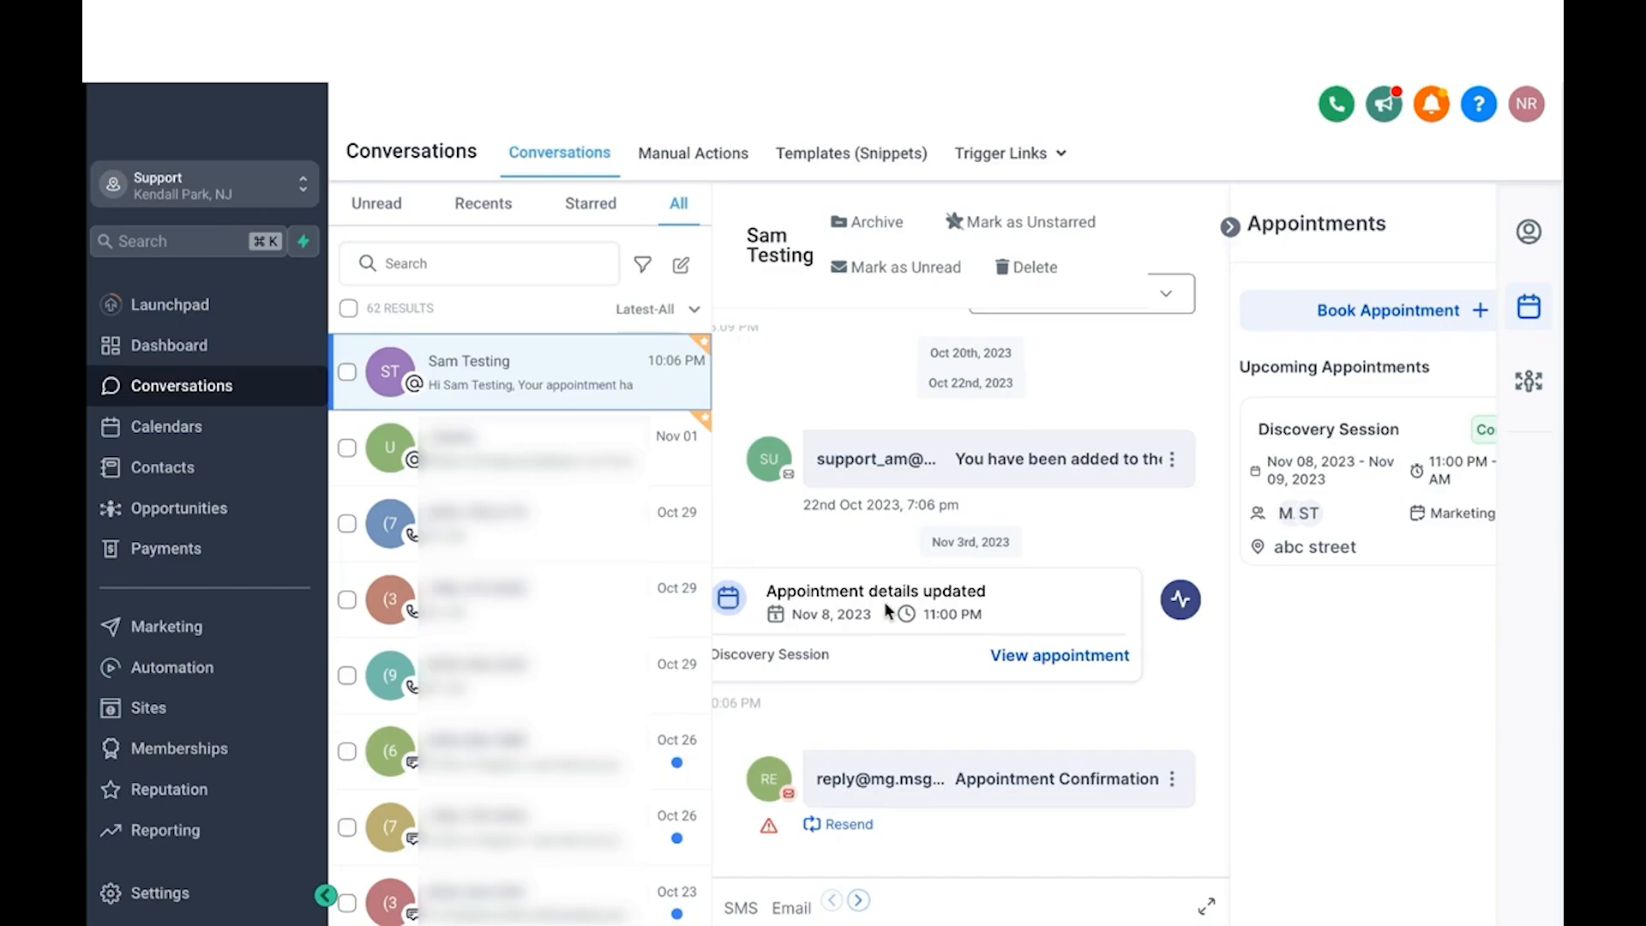
Close the appointments view, filter the conversation history to SMS only and return it to all activity.
left_click(1528, 302)
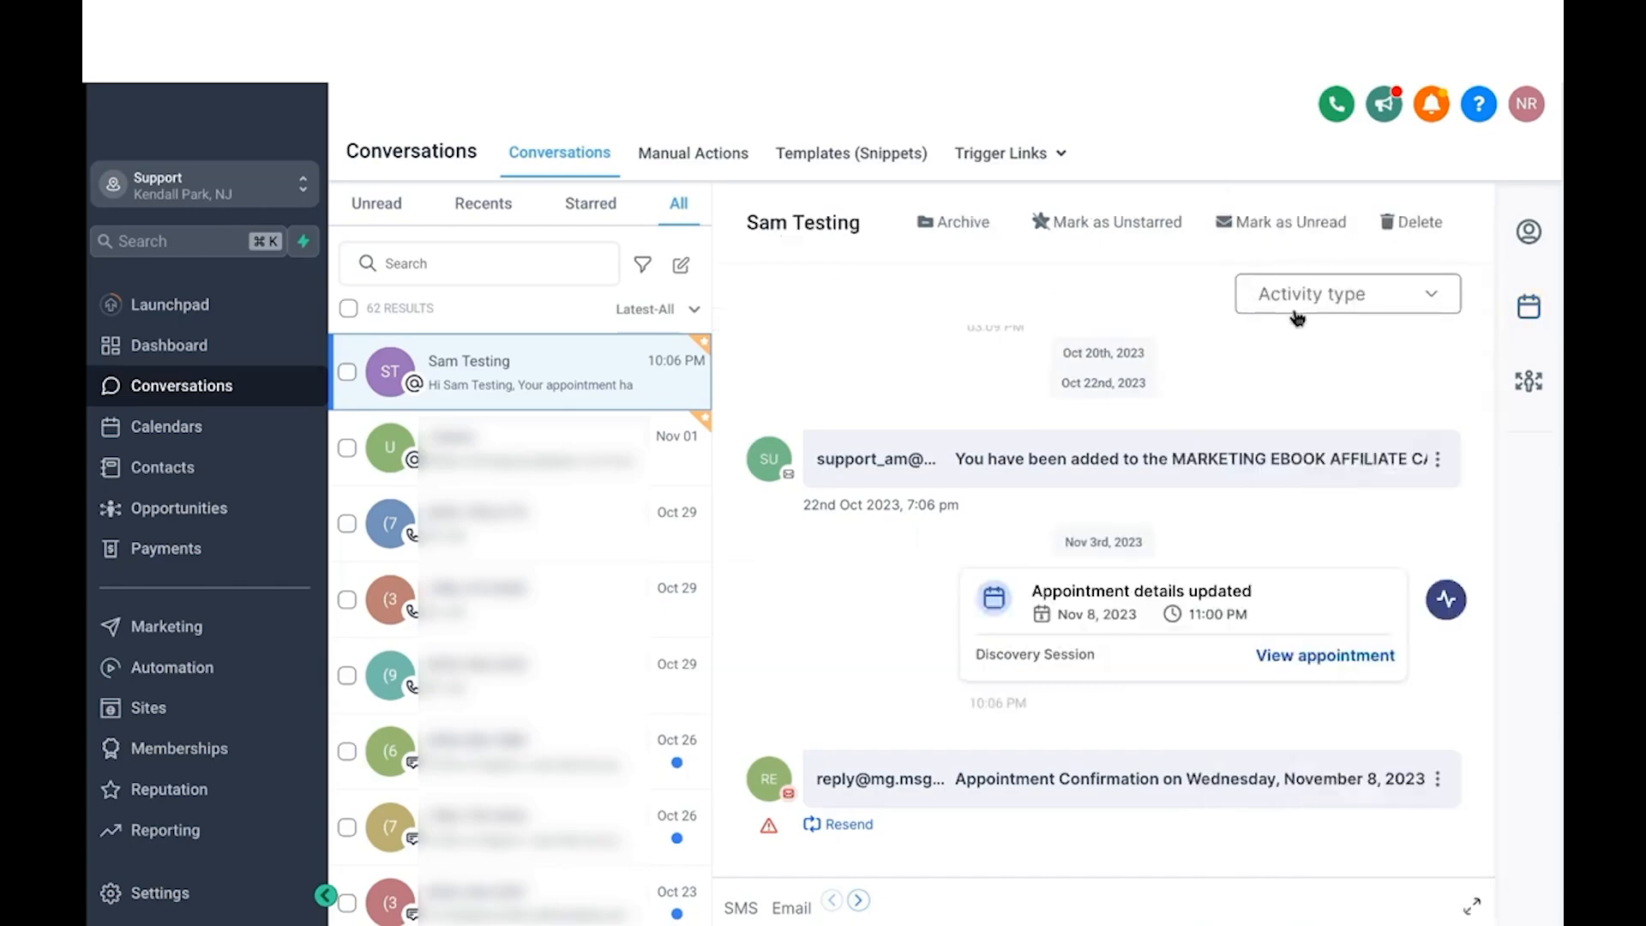
left_click(1318, 307)
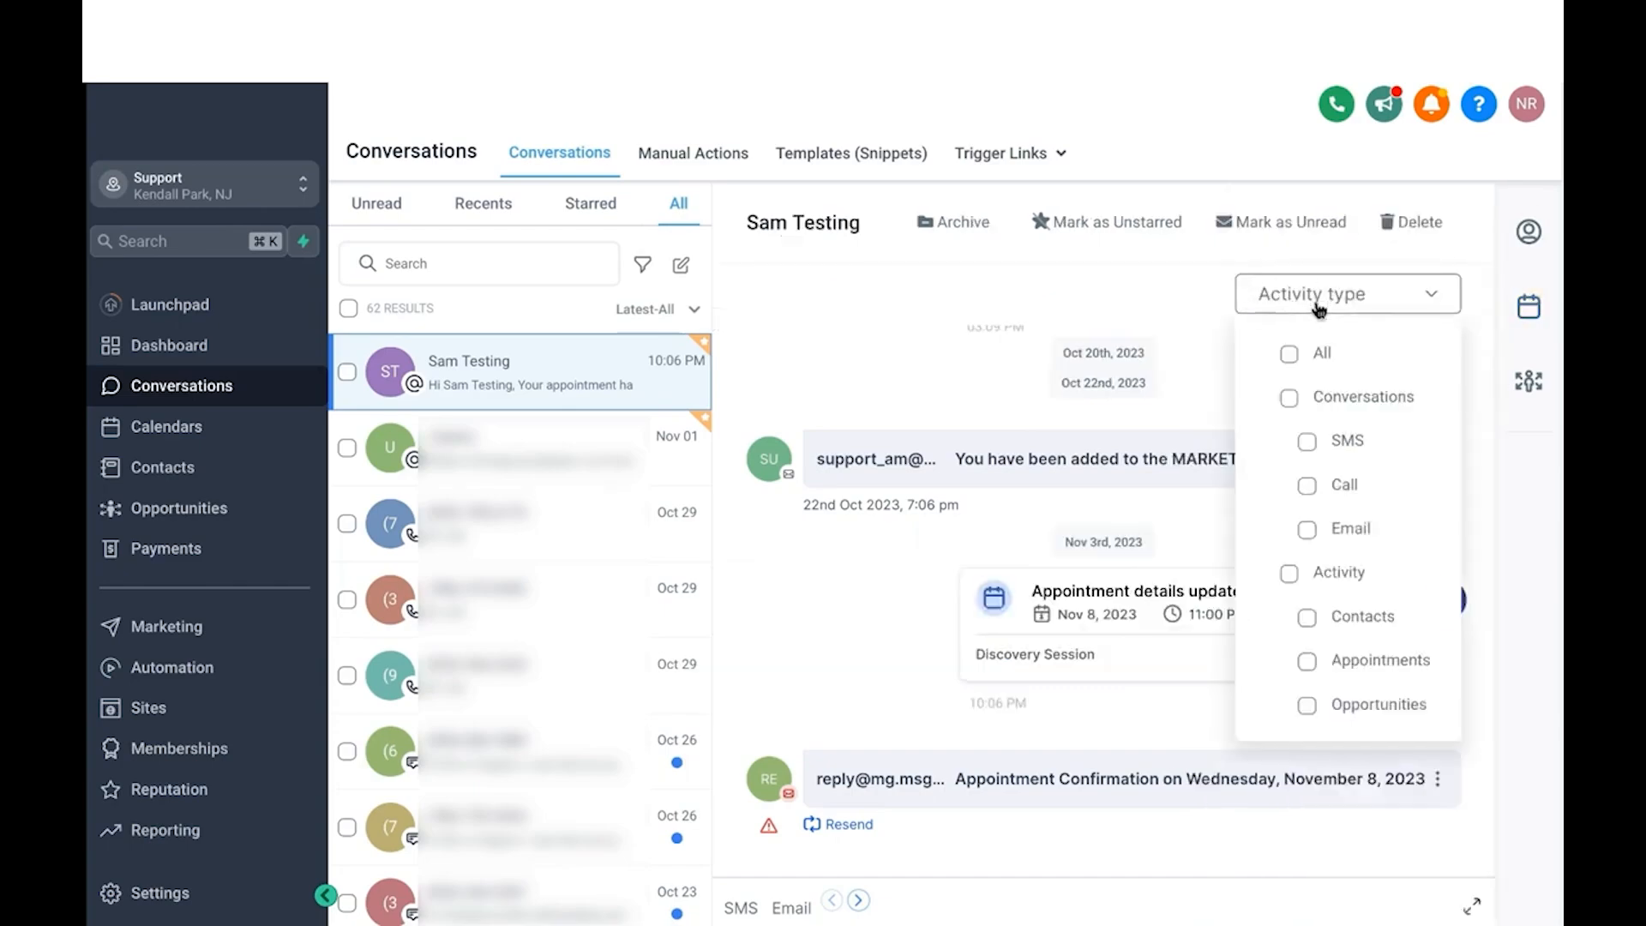
left_click(1310, 441)
left_click(1188, 424)
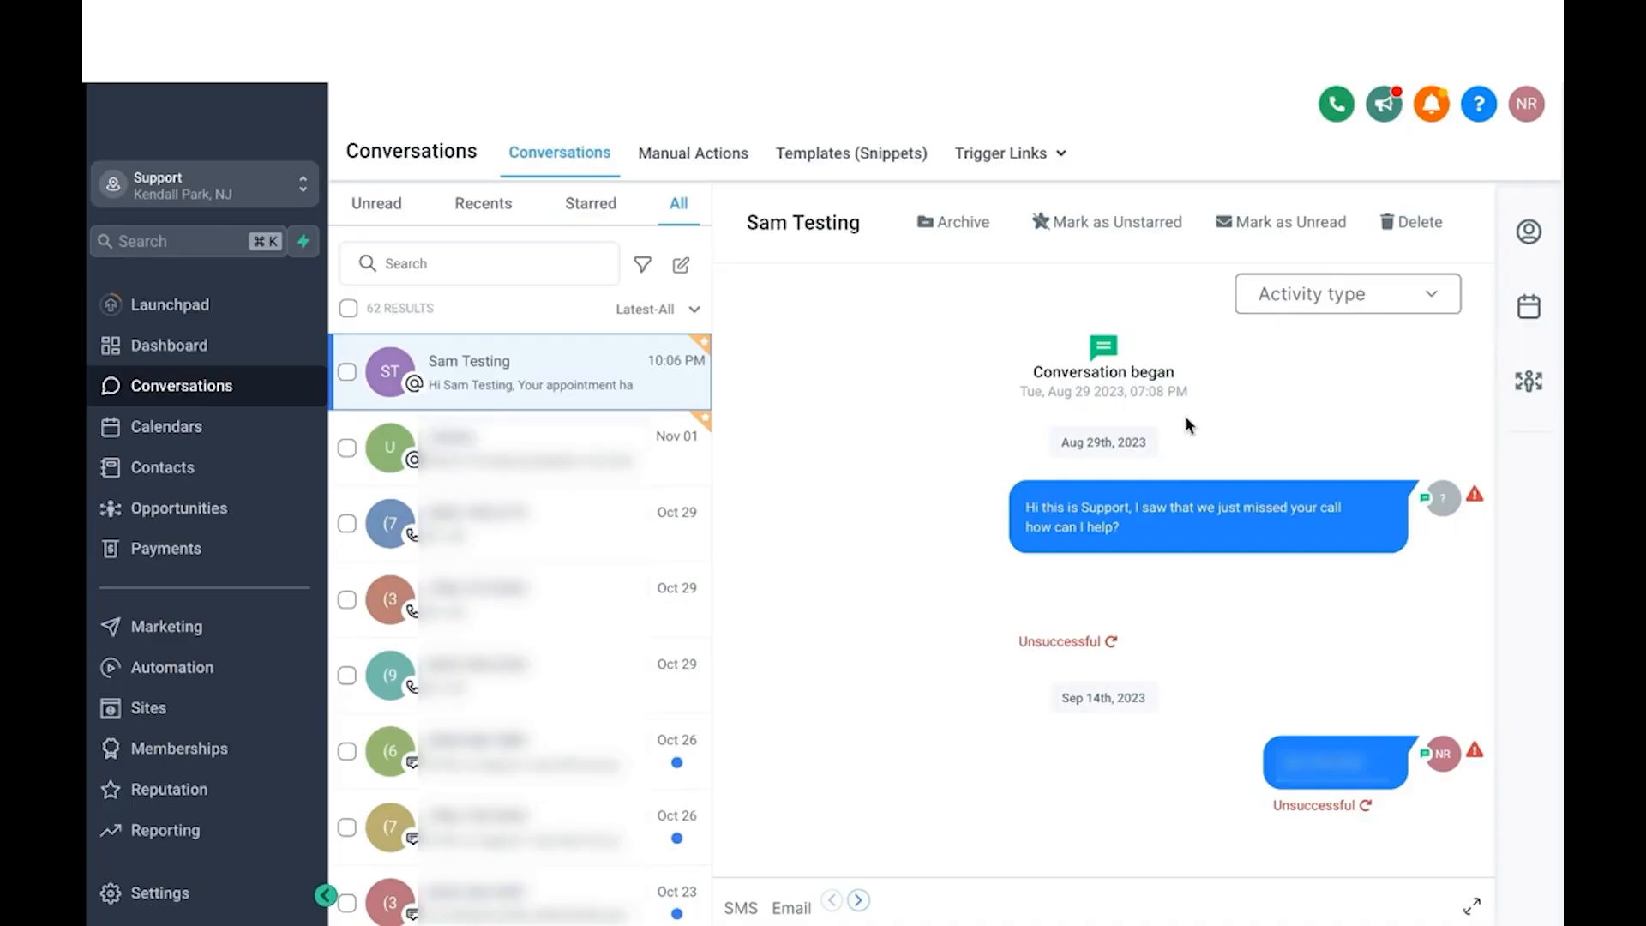
left_click(1304, 294)
left_click(1181, 326)
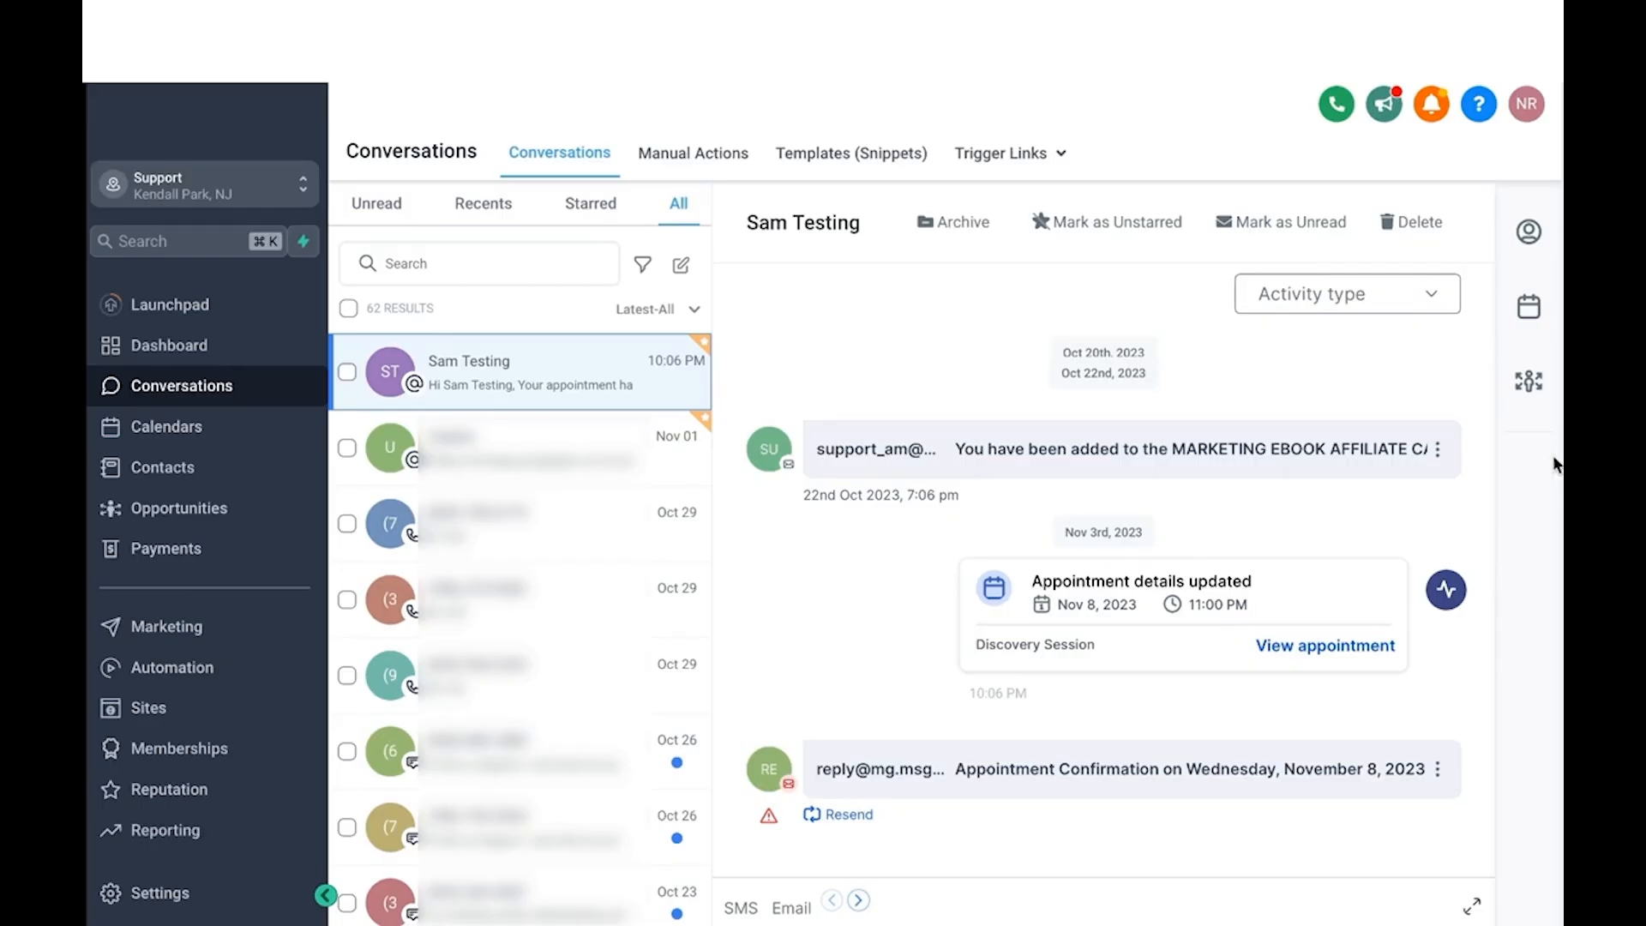
Start a new opportunity for the contact in the Sales Pipeline and set its stage to Booked Appointment.
left_click(1530, 386)
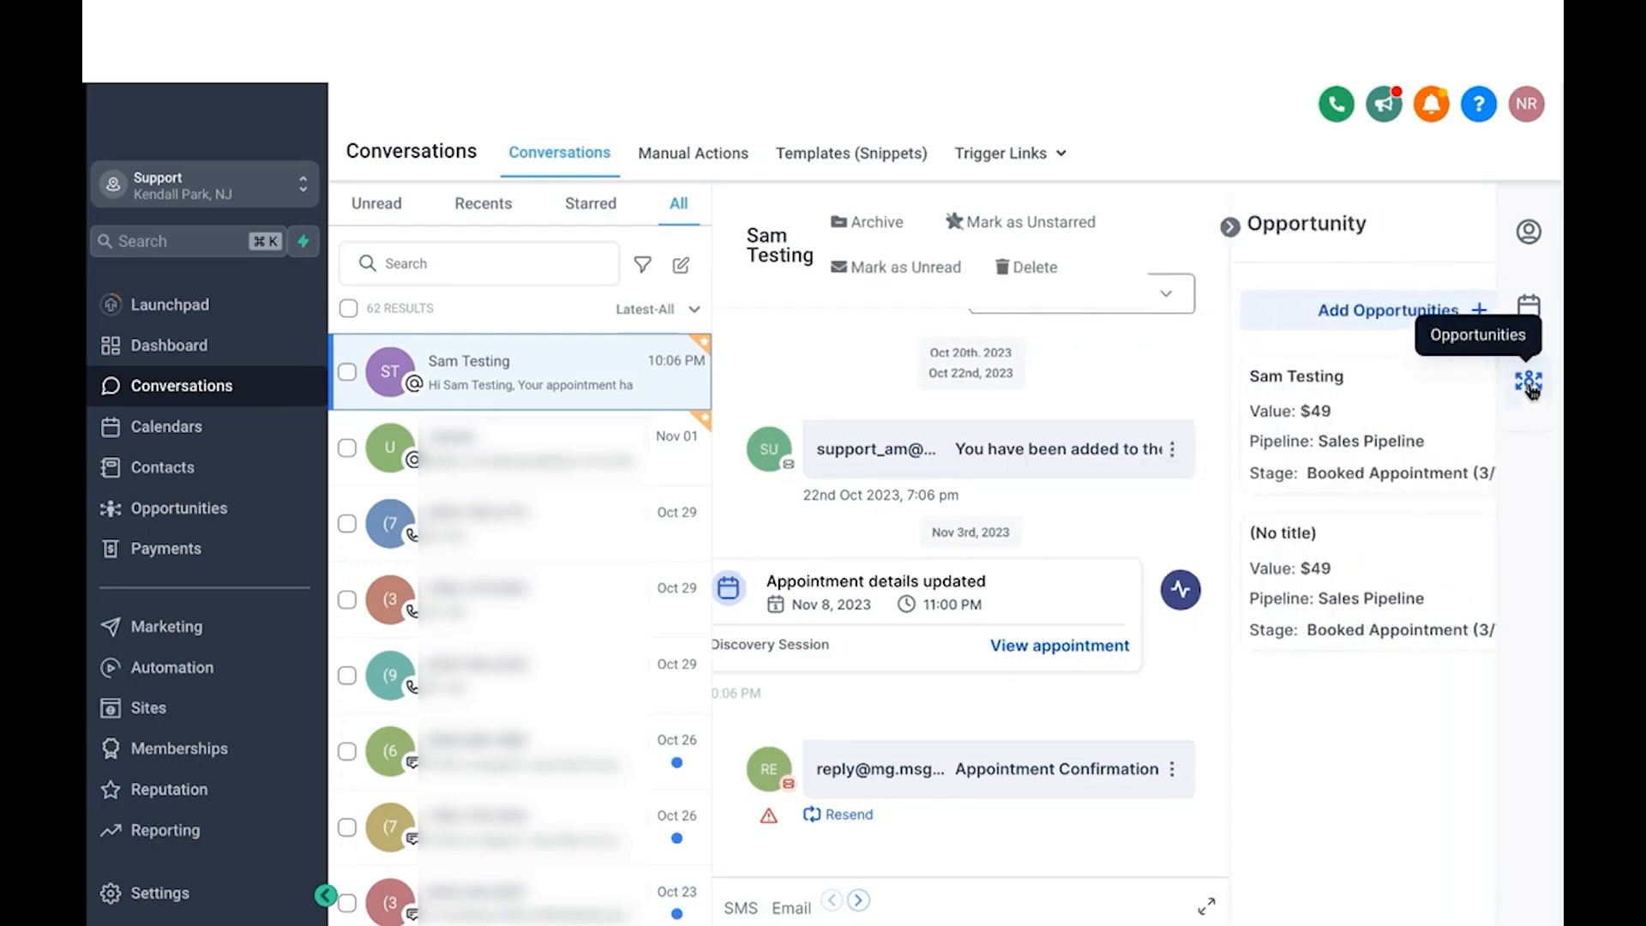
left_click(1355, 313)
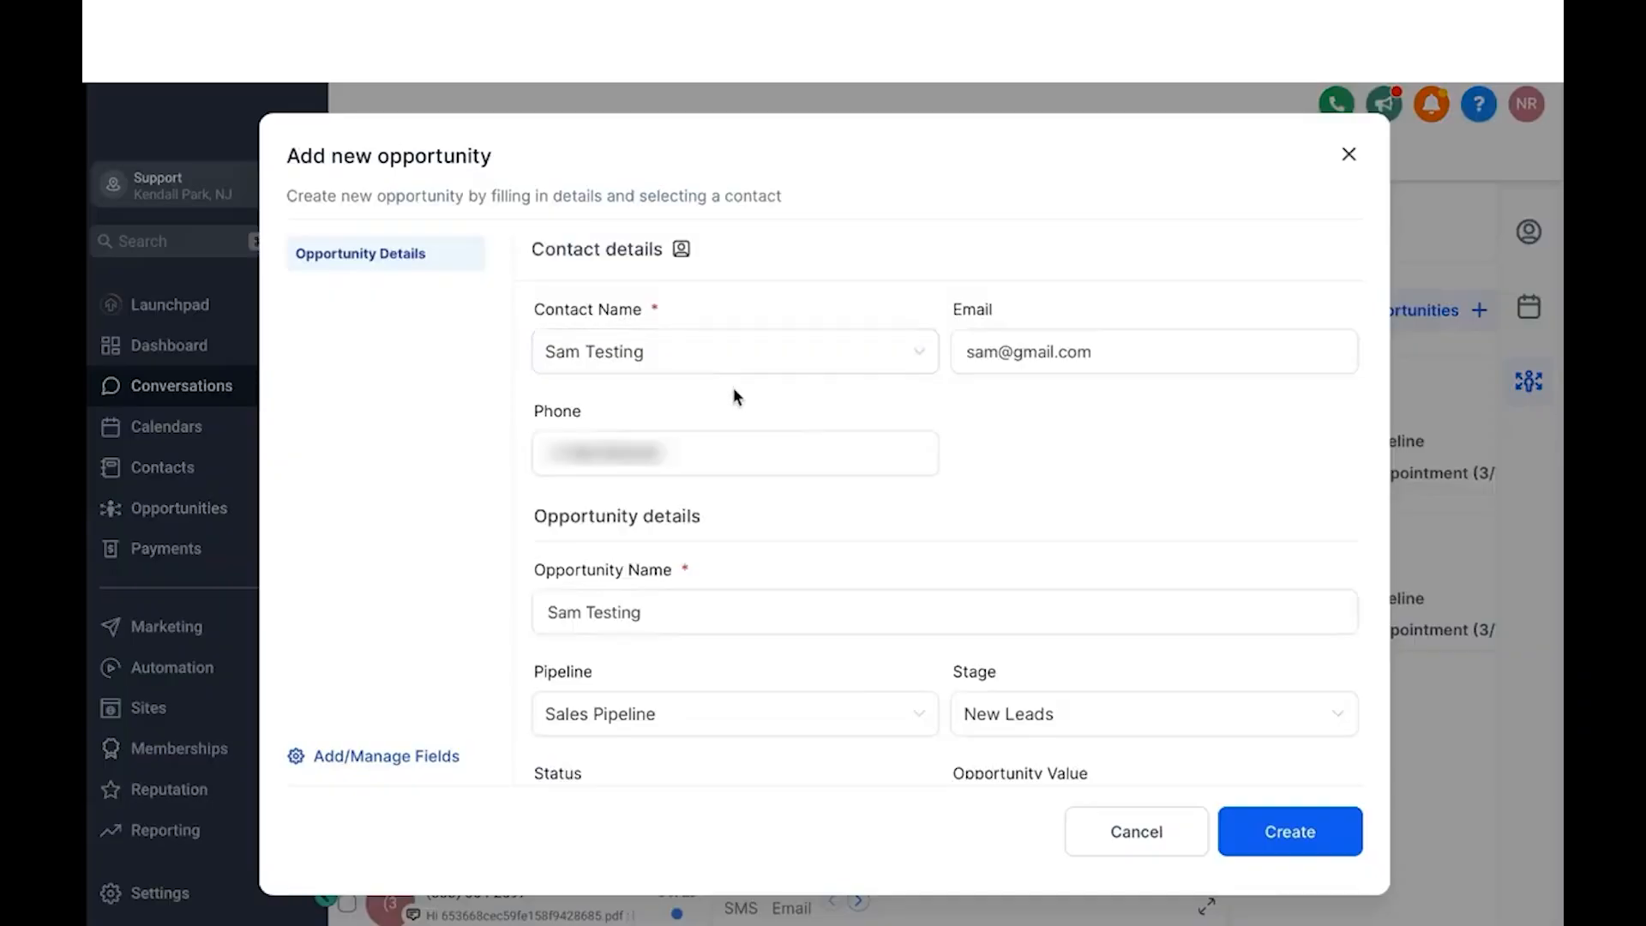
scroll(753, 500, "down", 3)
left_click(712, 539)
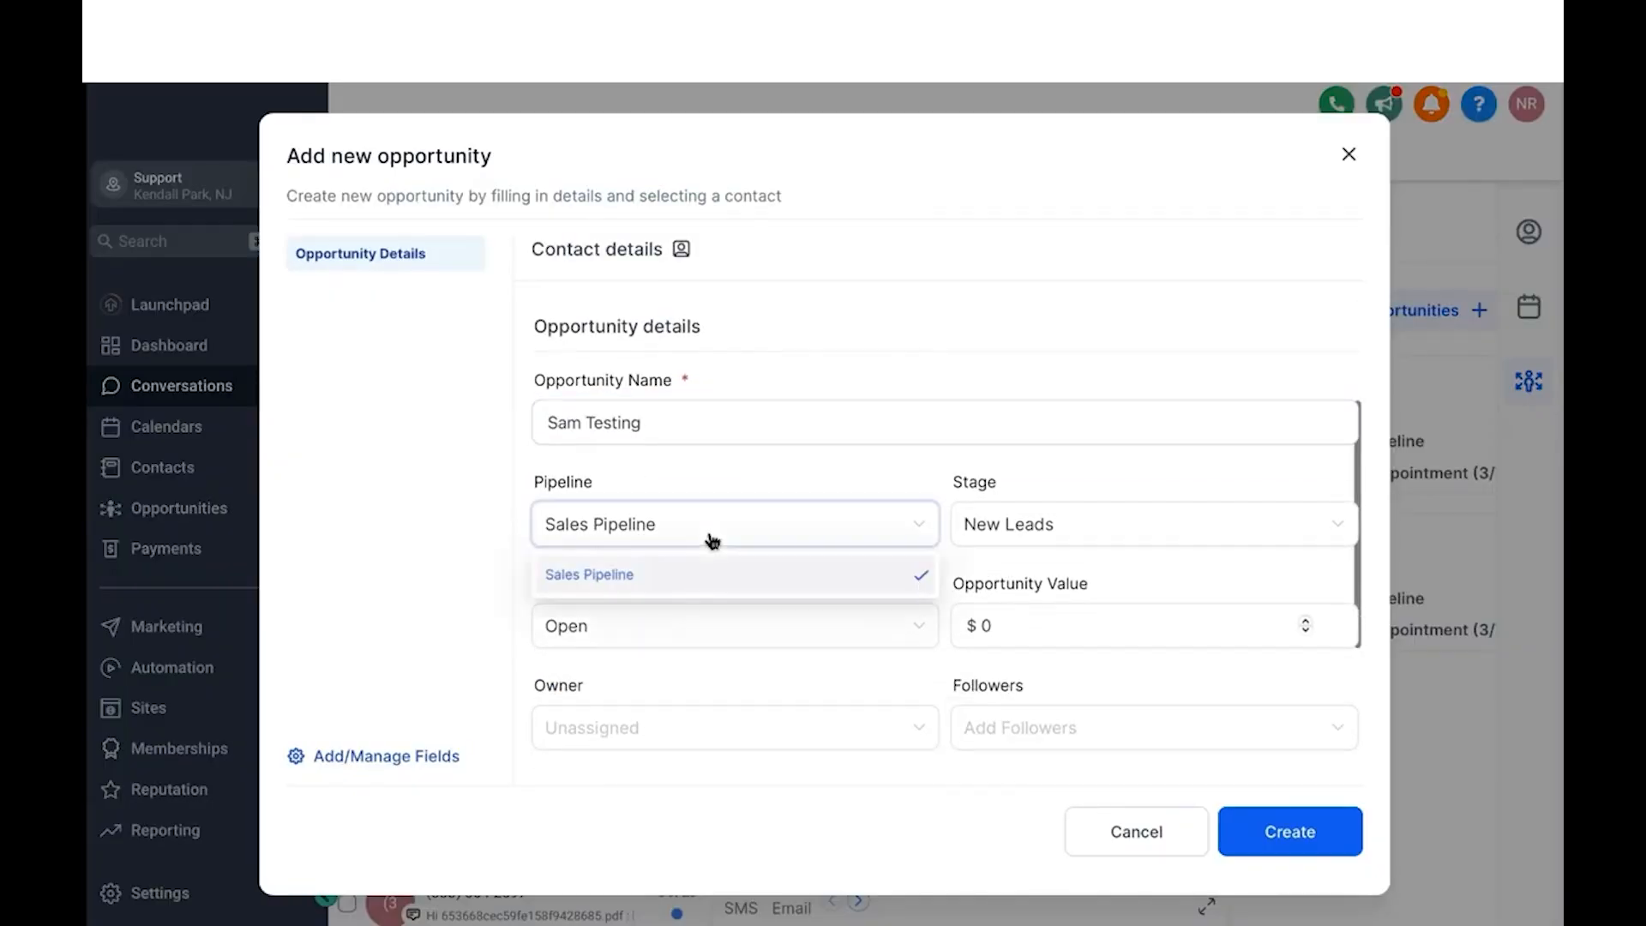
left_click(1031, 540)
left_click(1029, 655)
Assign an owner and one follower to the opportunity, and check its value, business name, source and tags fields.
scroll(925, 505, "down", 3)
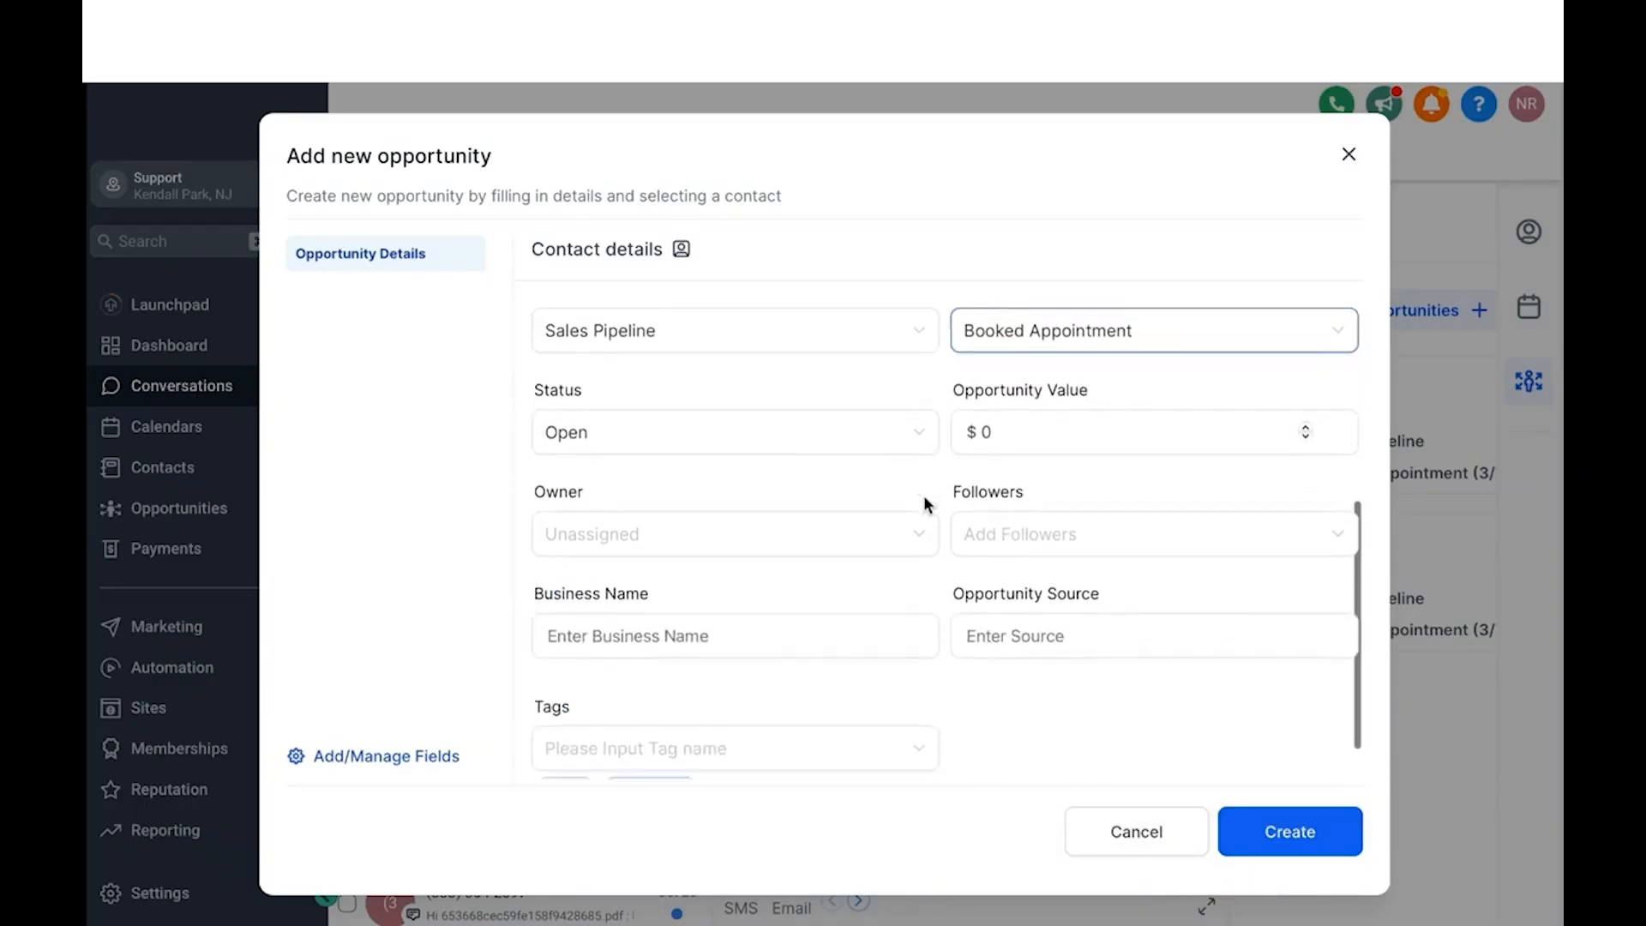
left_click(976, 426)
left_click(837, 532)
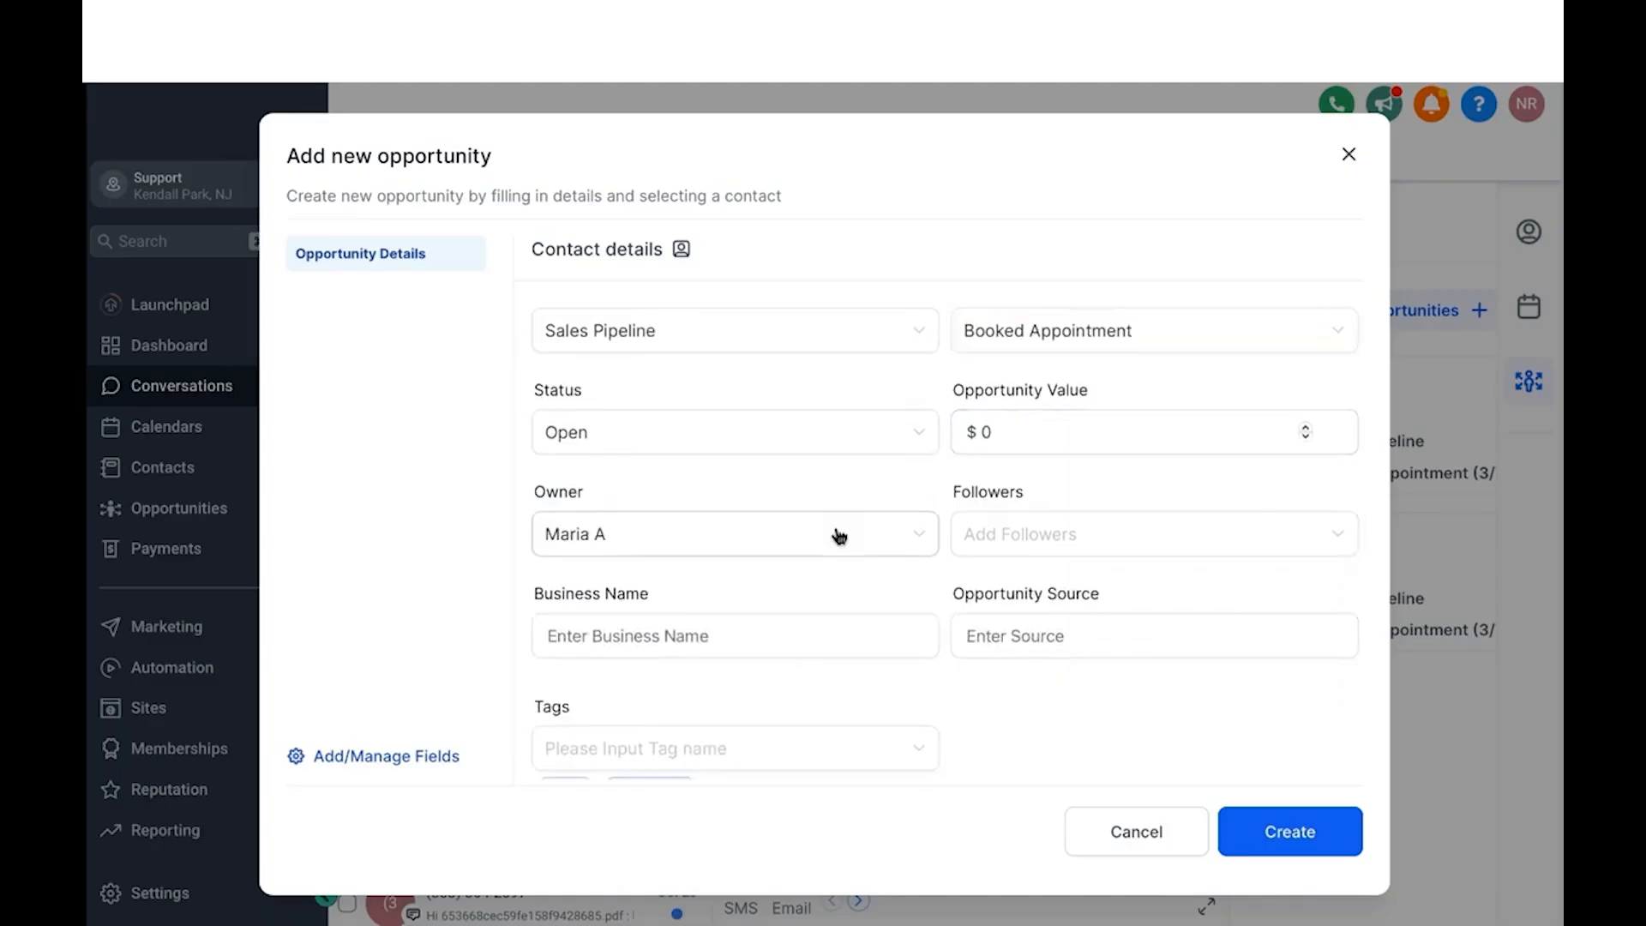
left_click(1011, 536)
left_click(1013, 584)
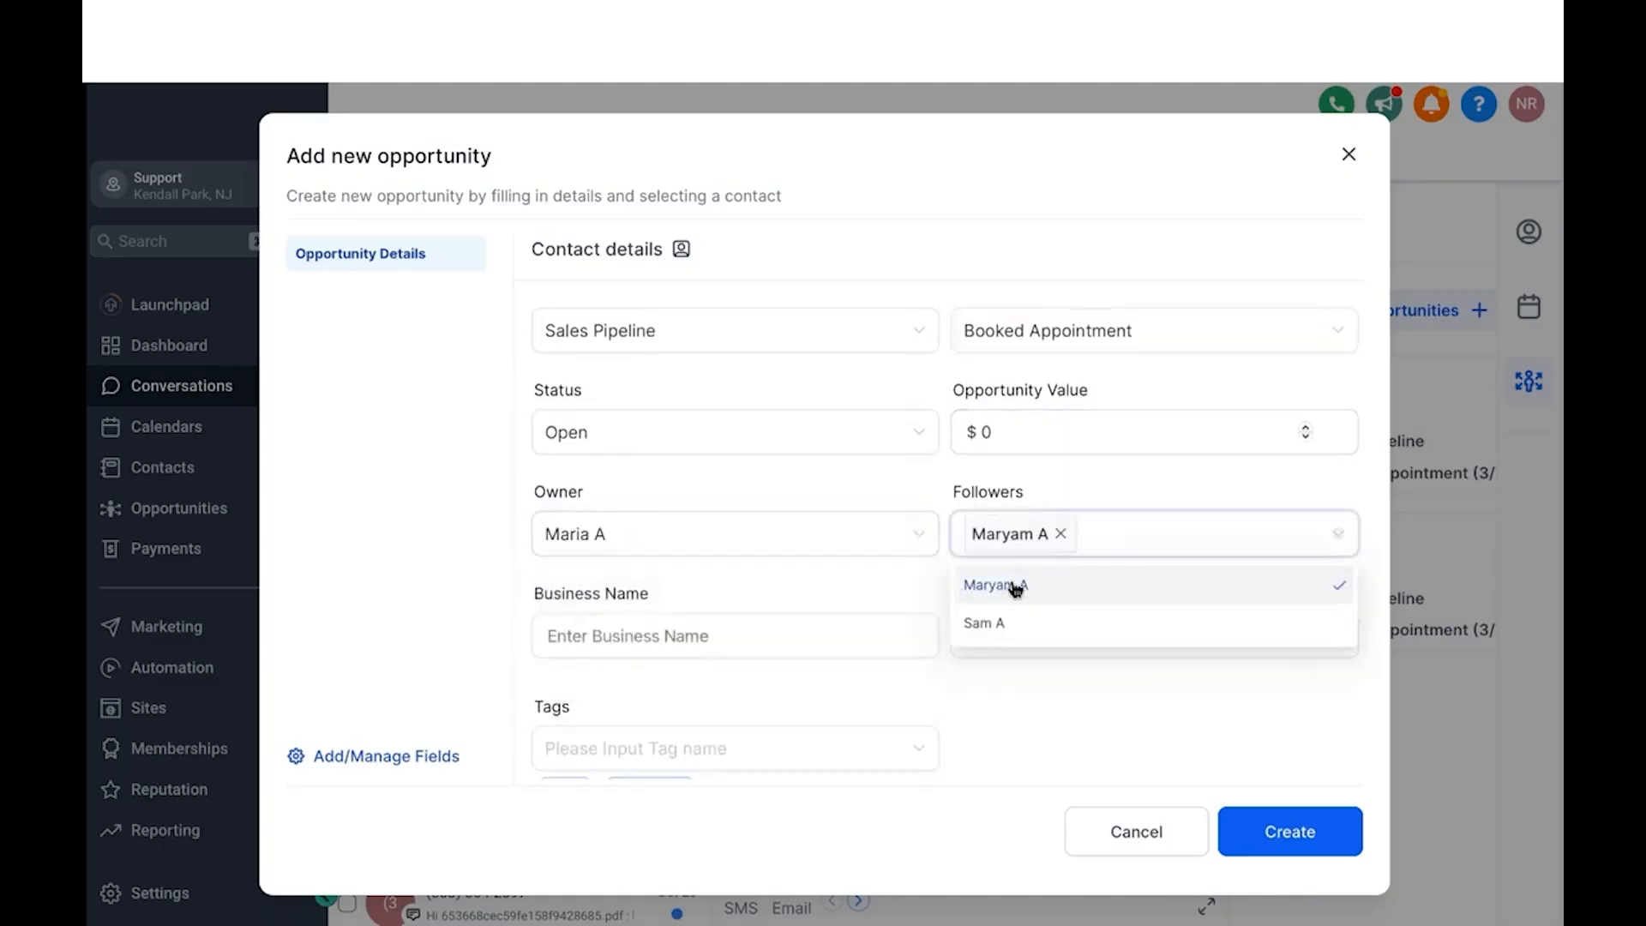
left_click(907, 607)
scroll(840, 603, "down", 1)
left_click(857, 588)
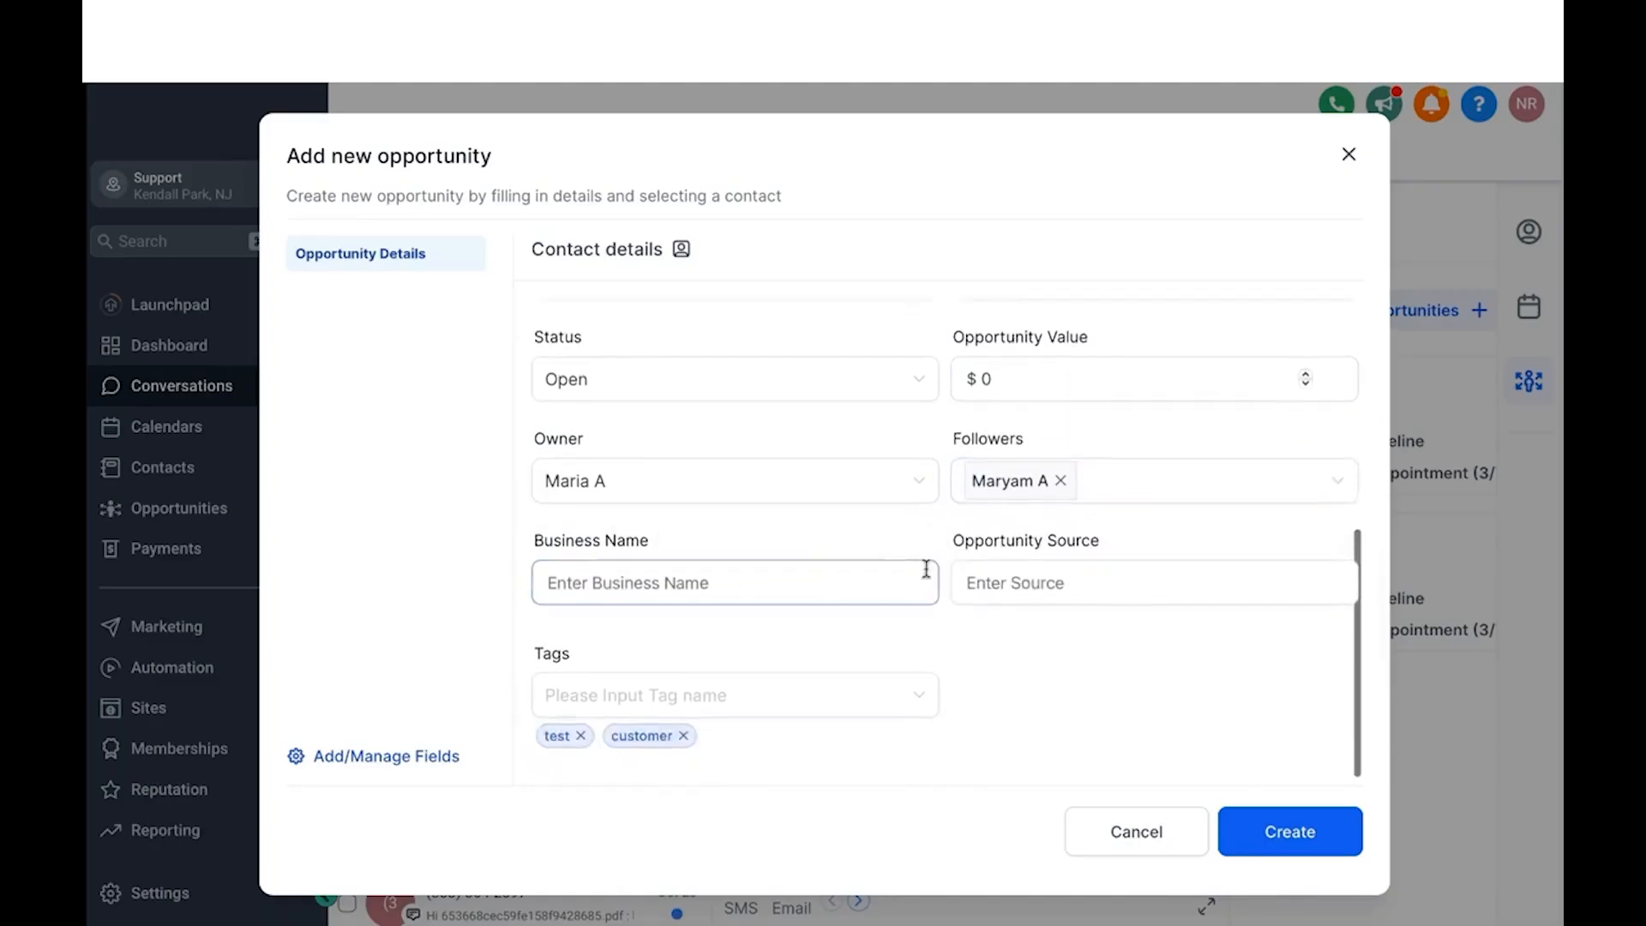
left_click(1032, 595)
left_click(597, 692)
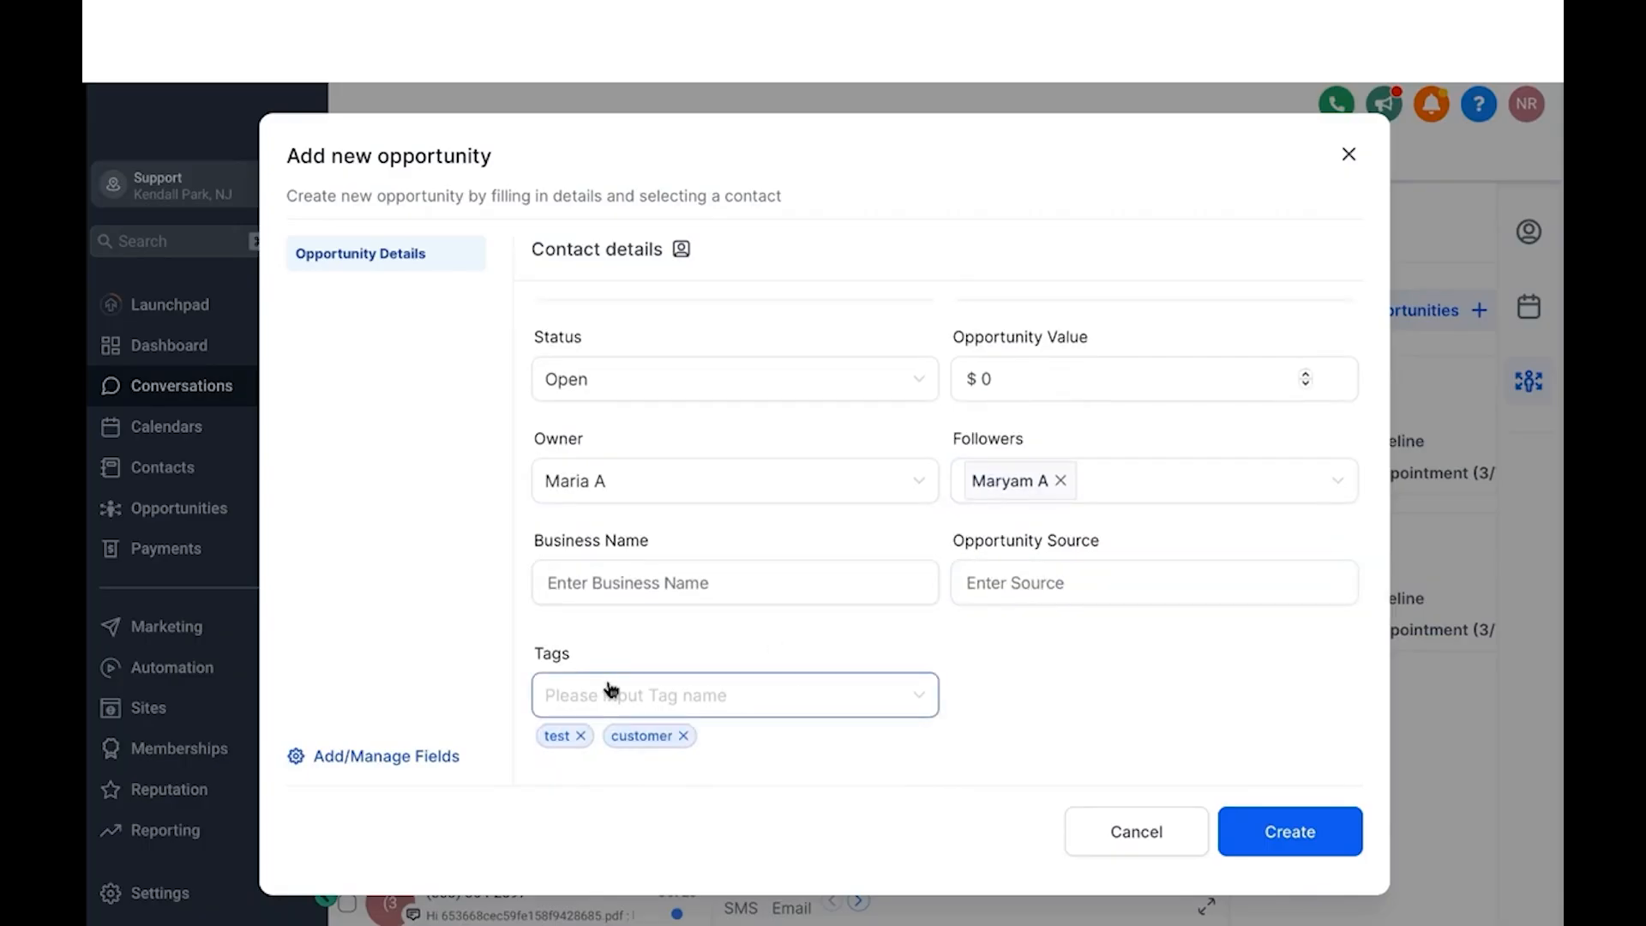
Go to the custom field settings from the opportunity form and start a new custom field of the Number type.
left_click(415, 762)
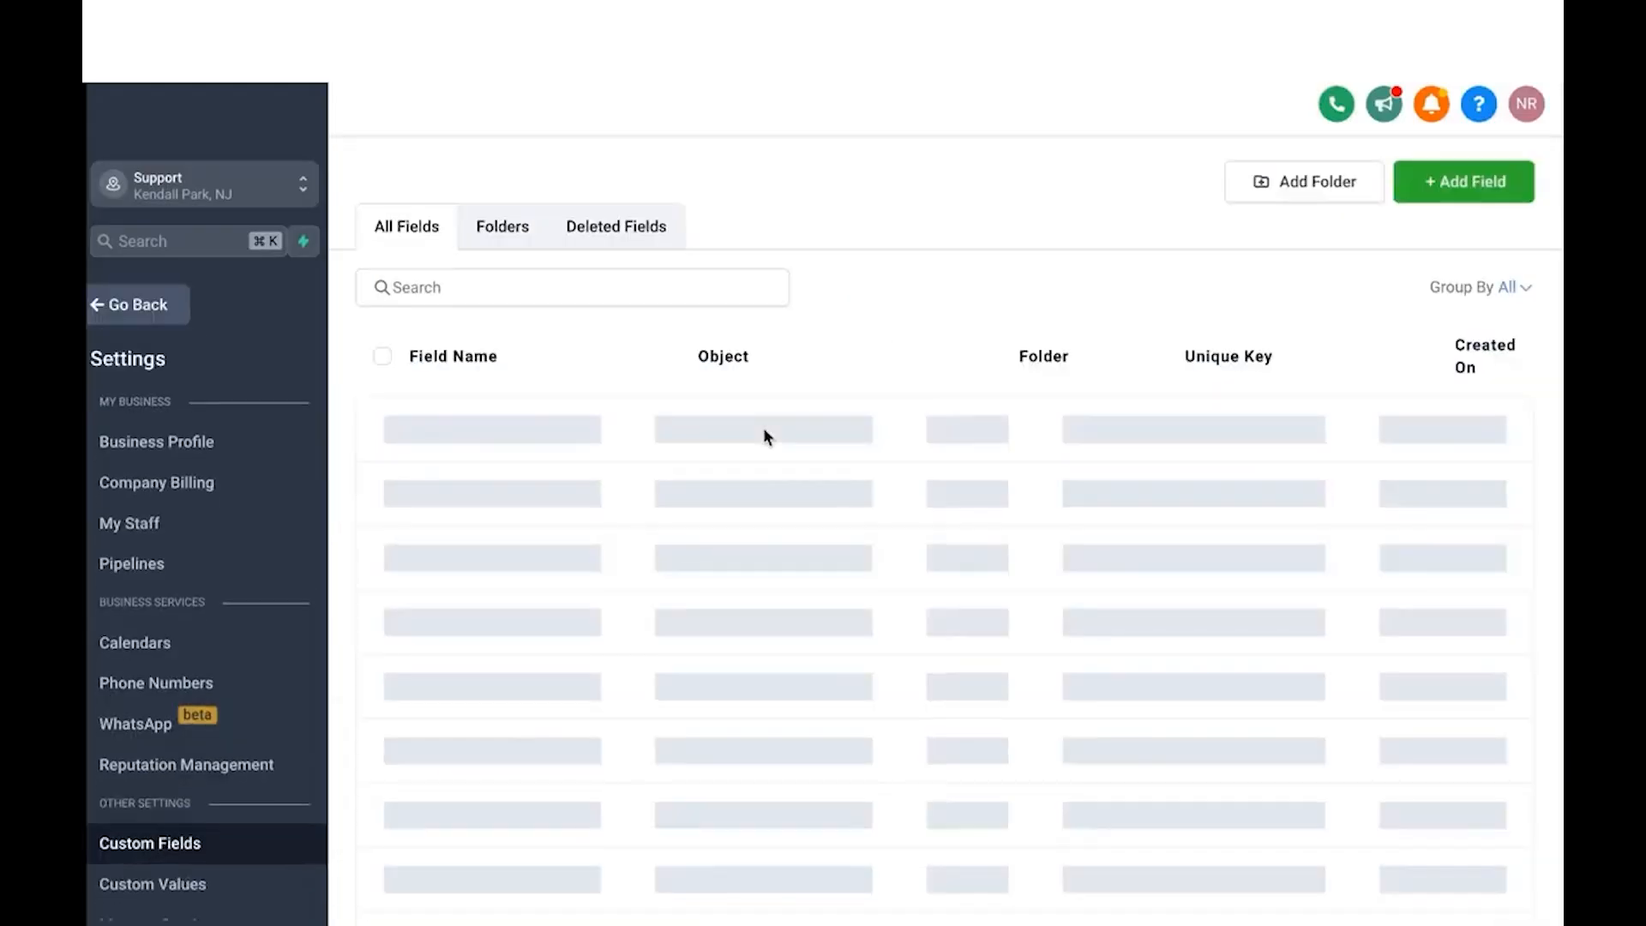
left_click(1447, 195)
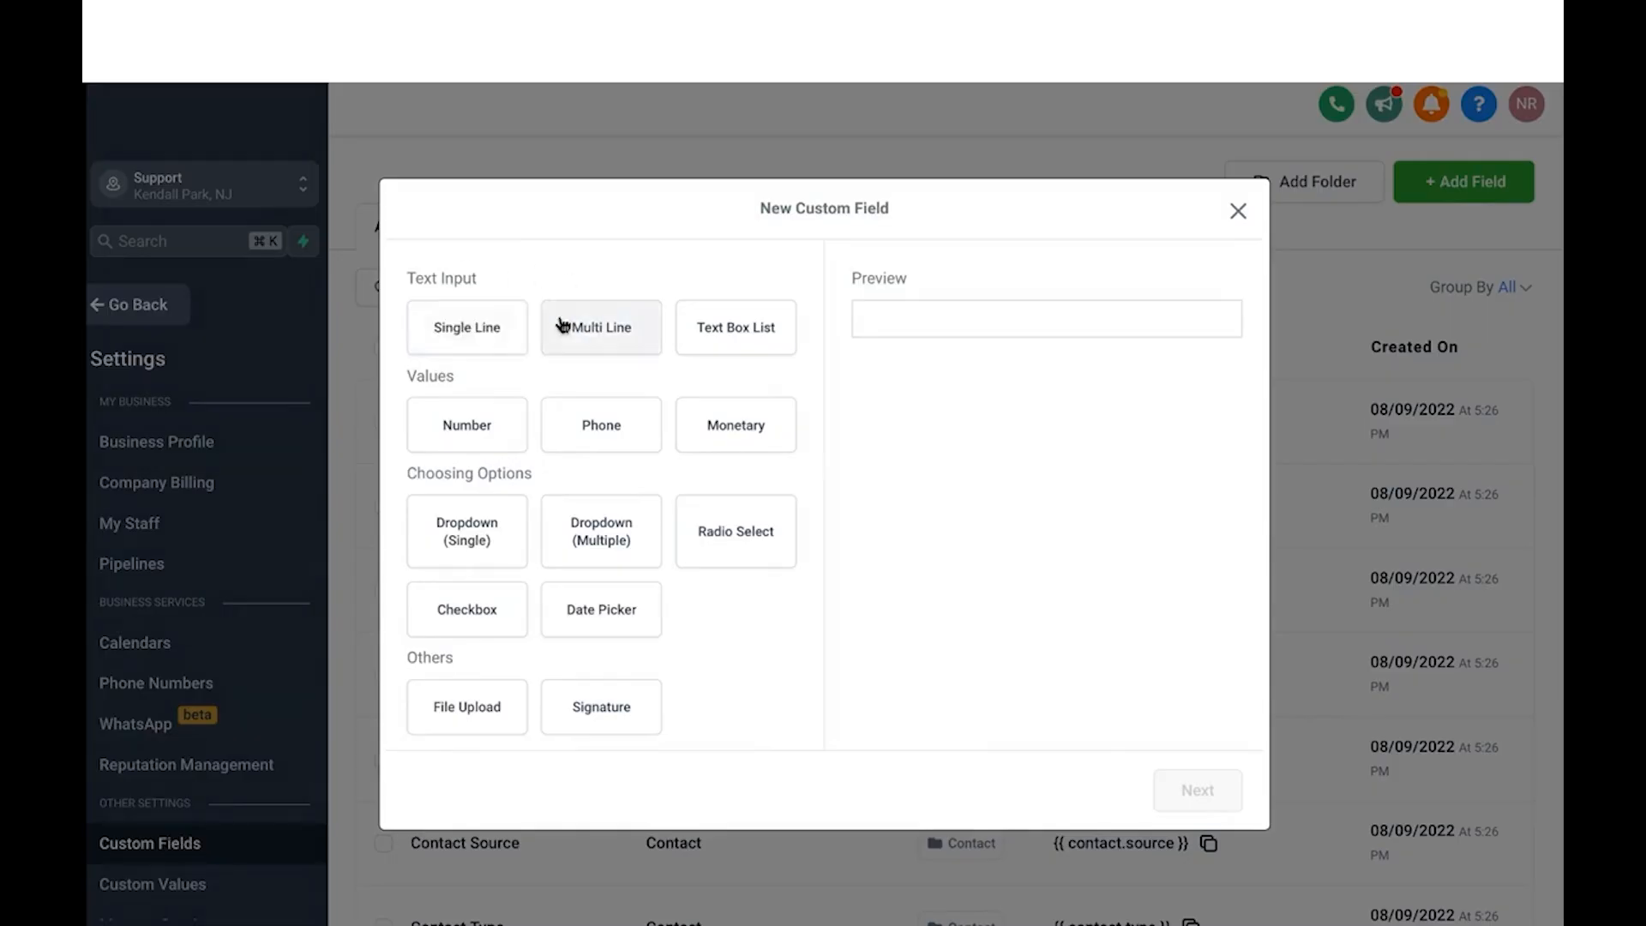
left_click(523, 347)
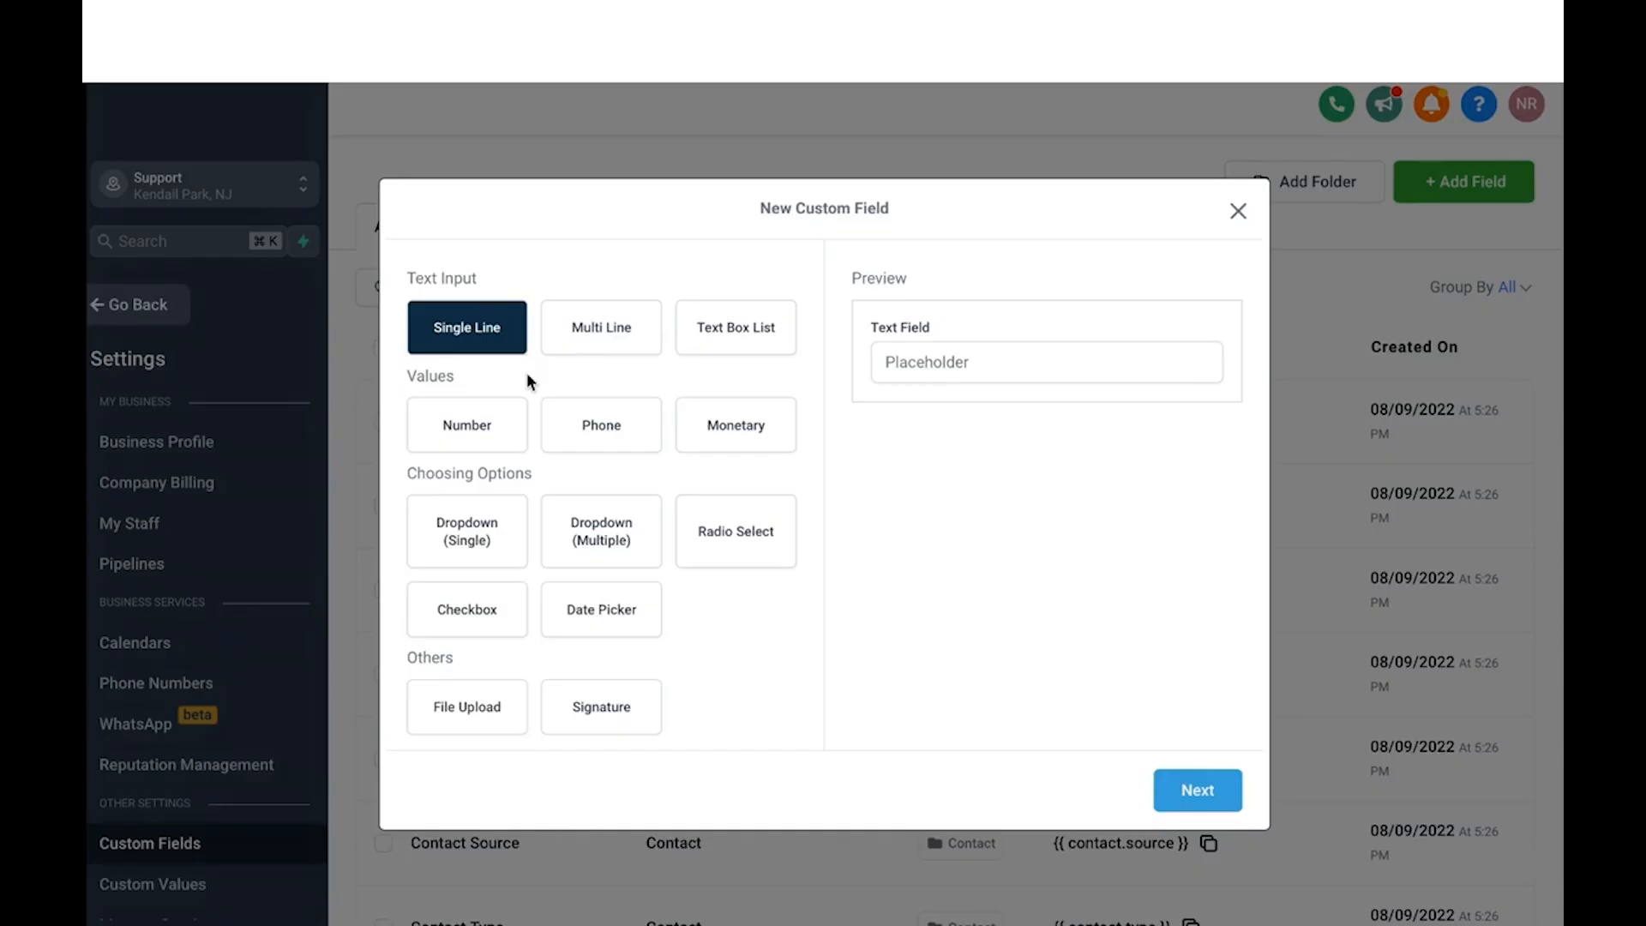
left_click(511, 416)
left_click(1200, 790)
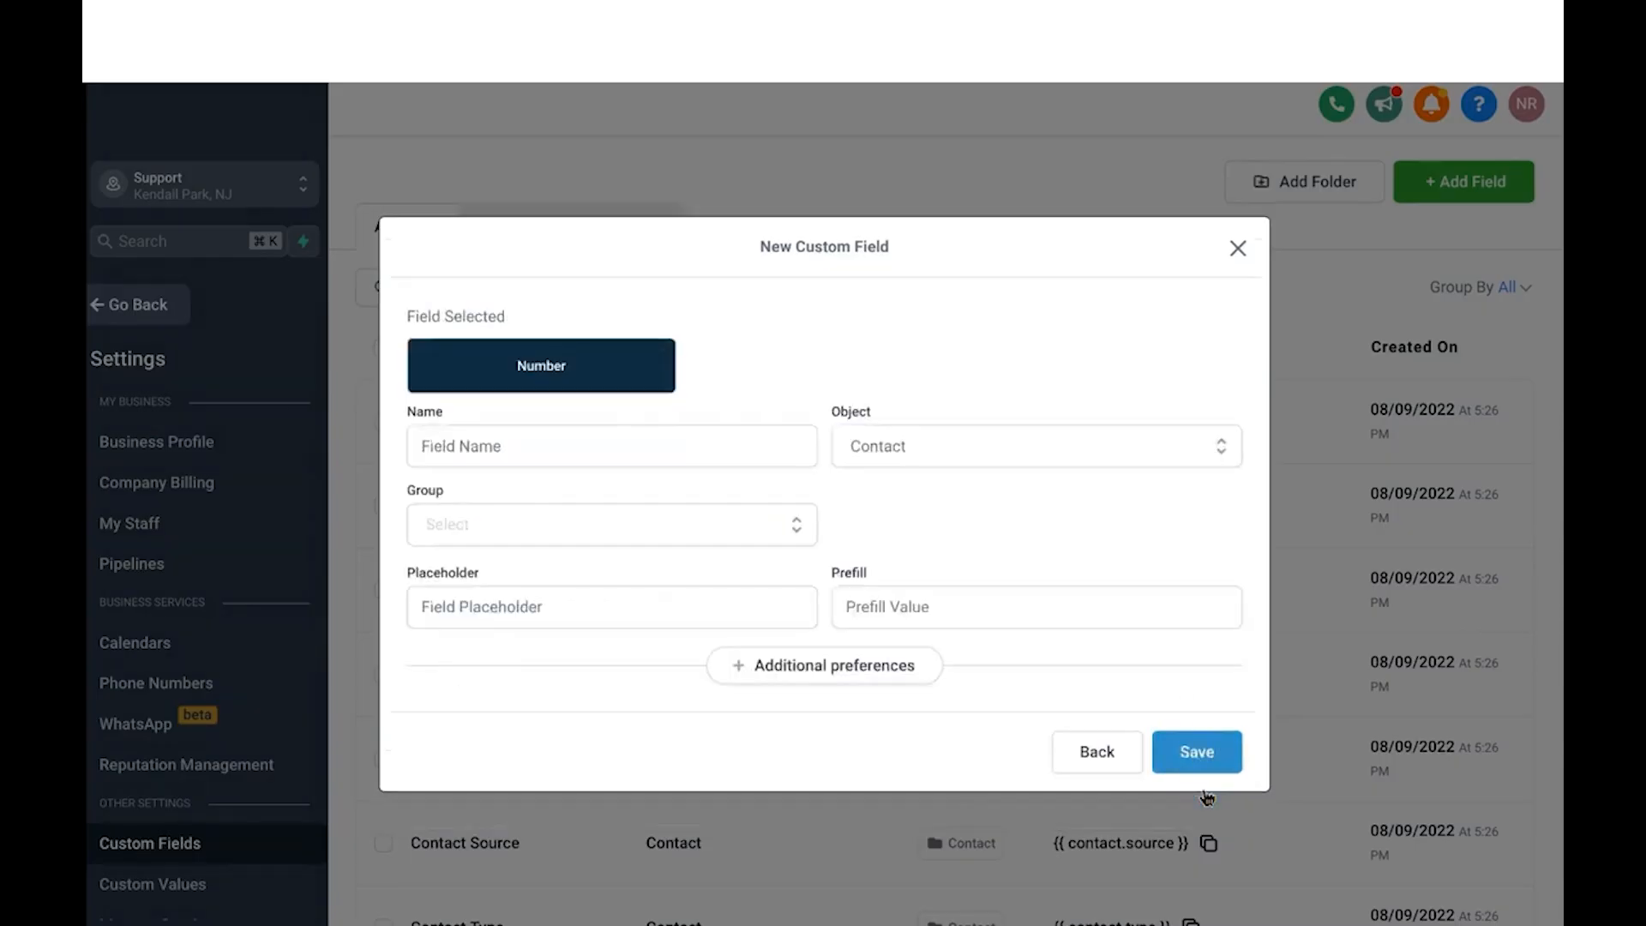
Name the custom field "Age", assign it to the Contact group and save it.
left_click(640, 445)
type("Age")
left_click(600, 529)
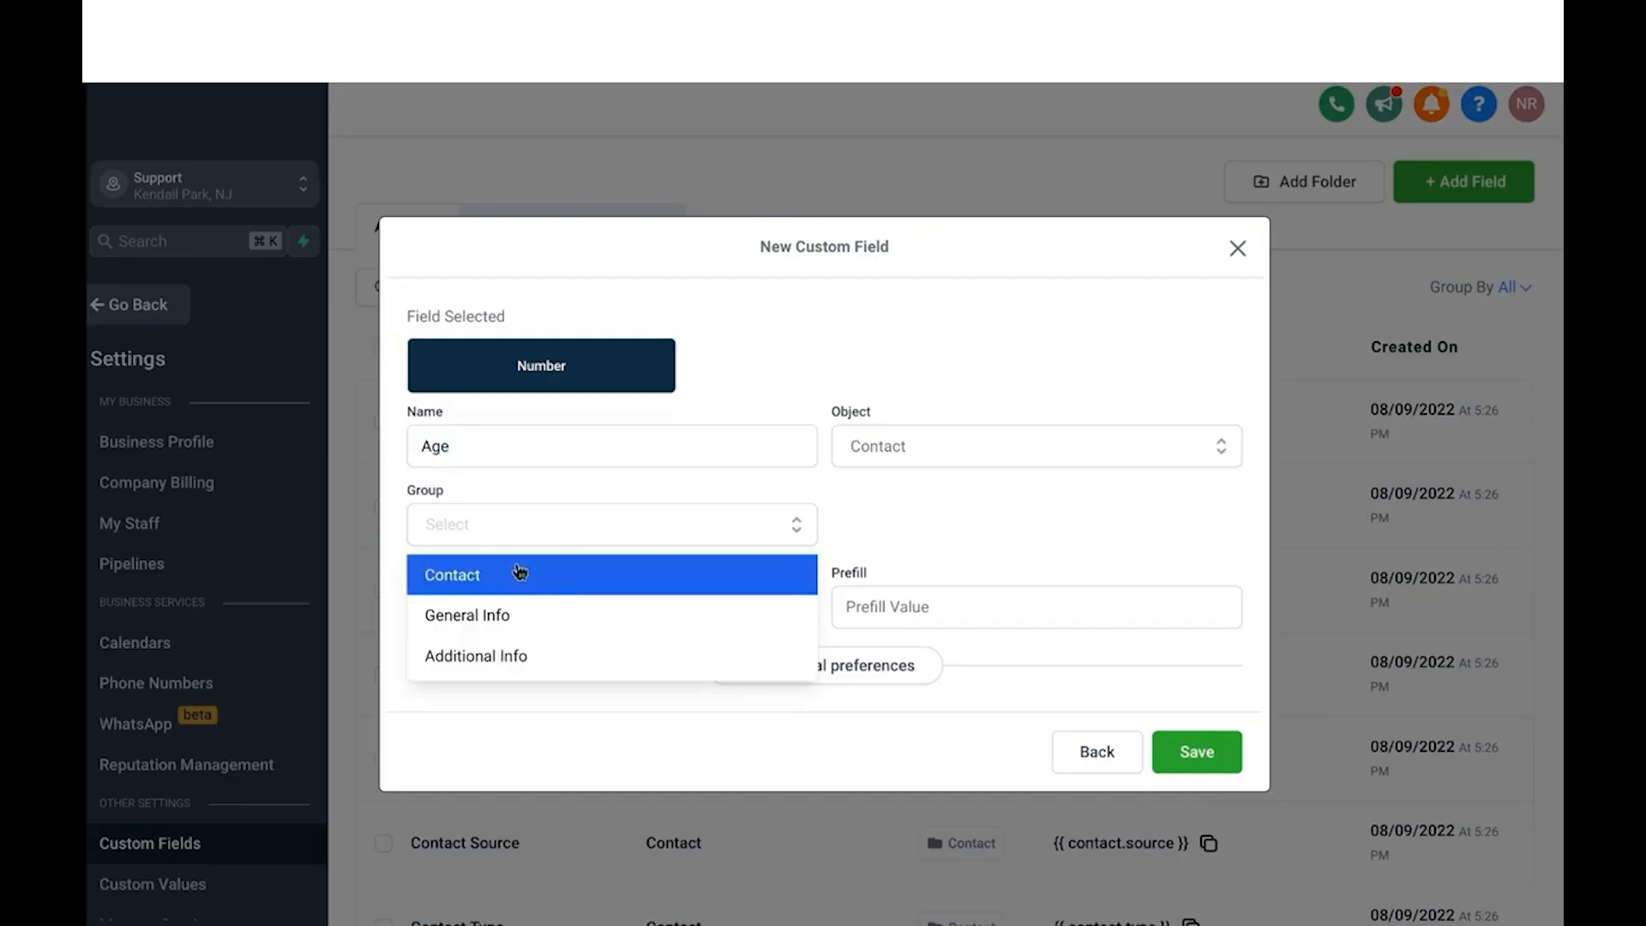
left_click(520, 574)
left_click(1194, 752)
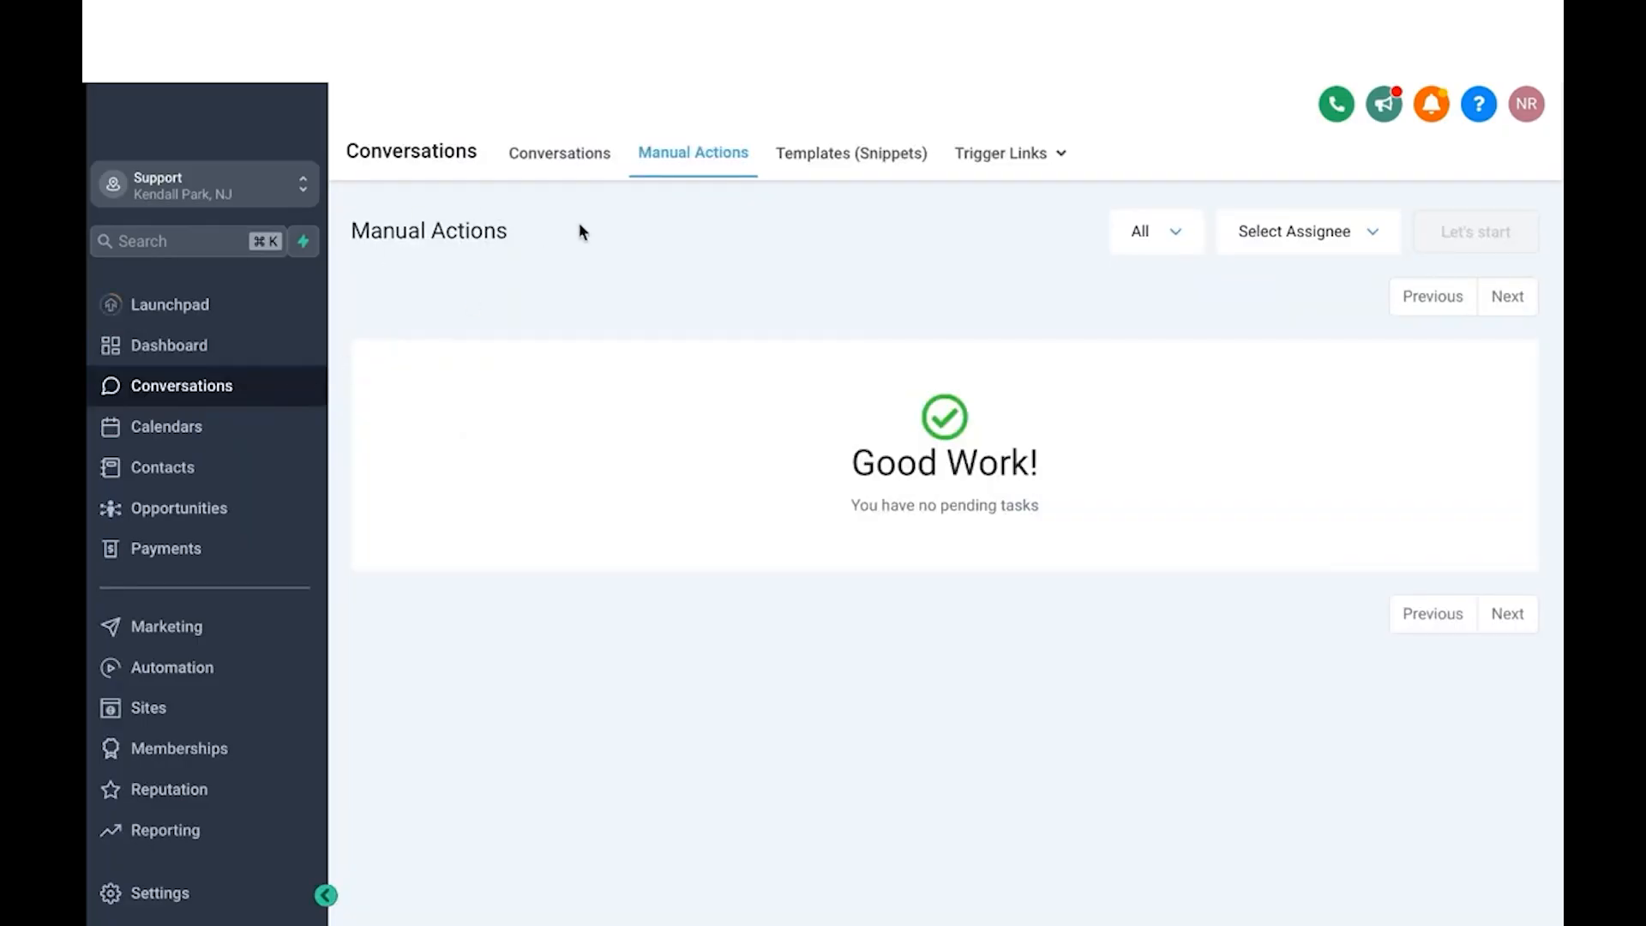
View the conversations list and return to the manual actions page.
left_click(549, 160)
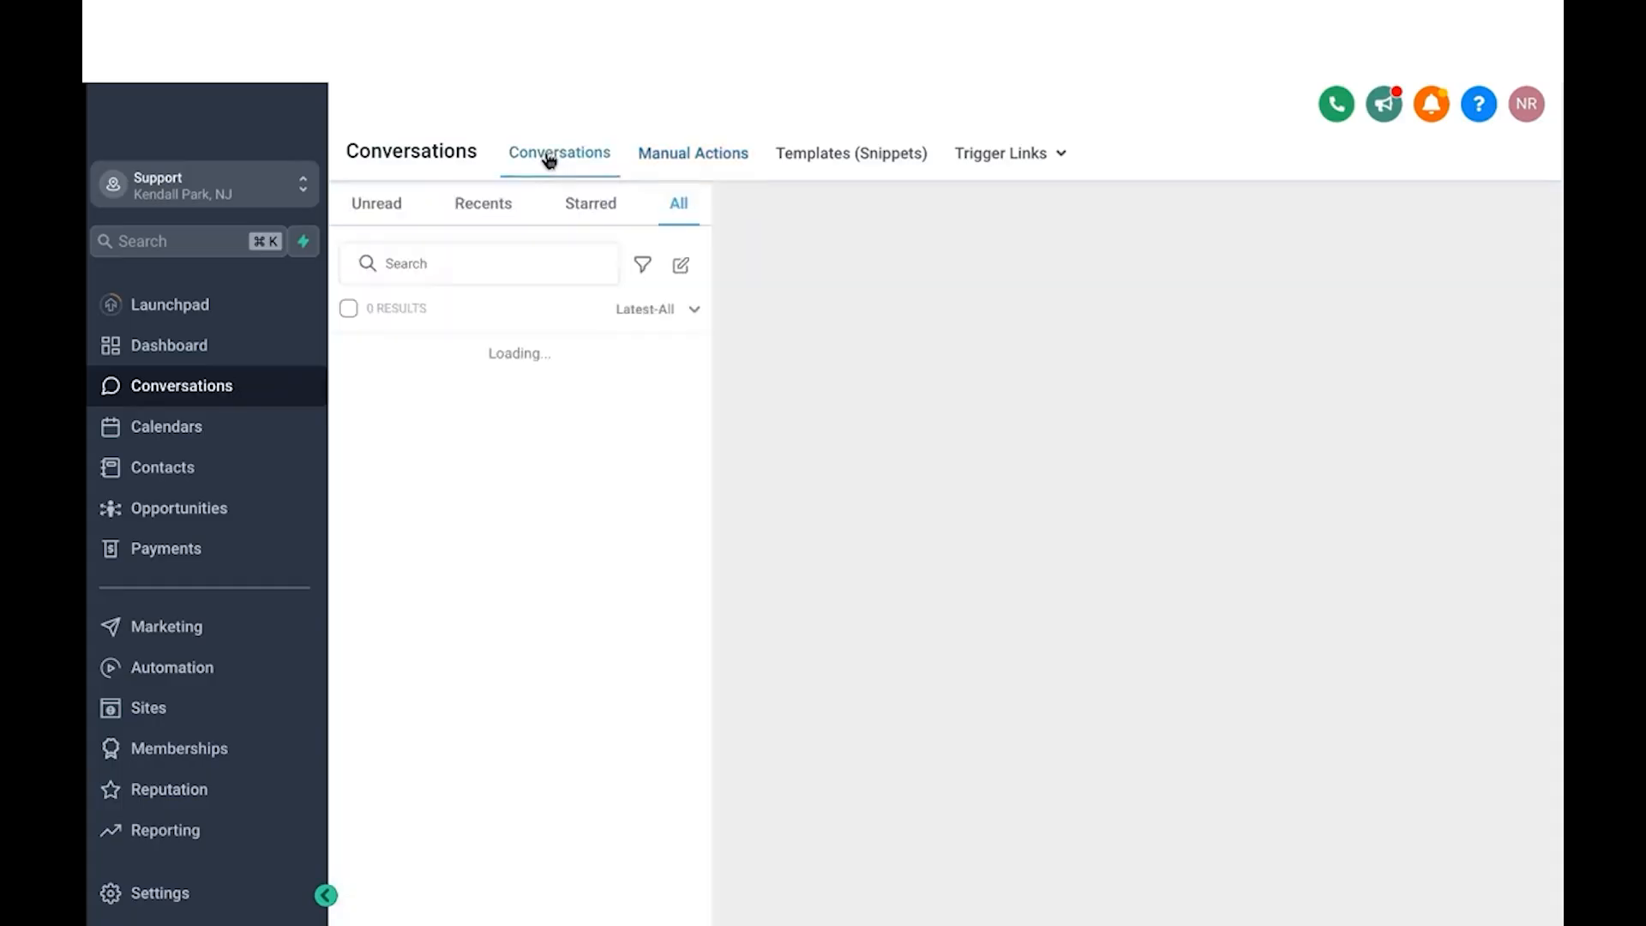
left_click(673, 158)
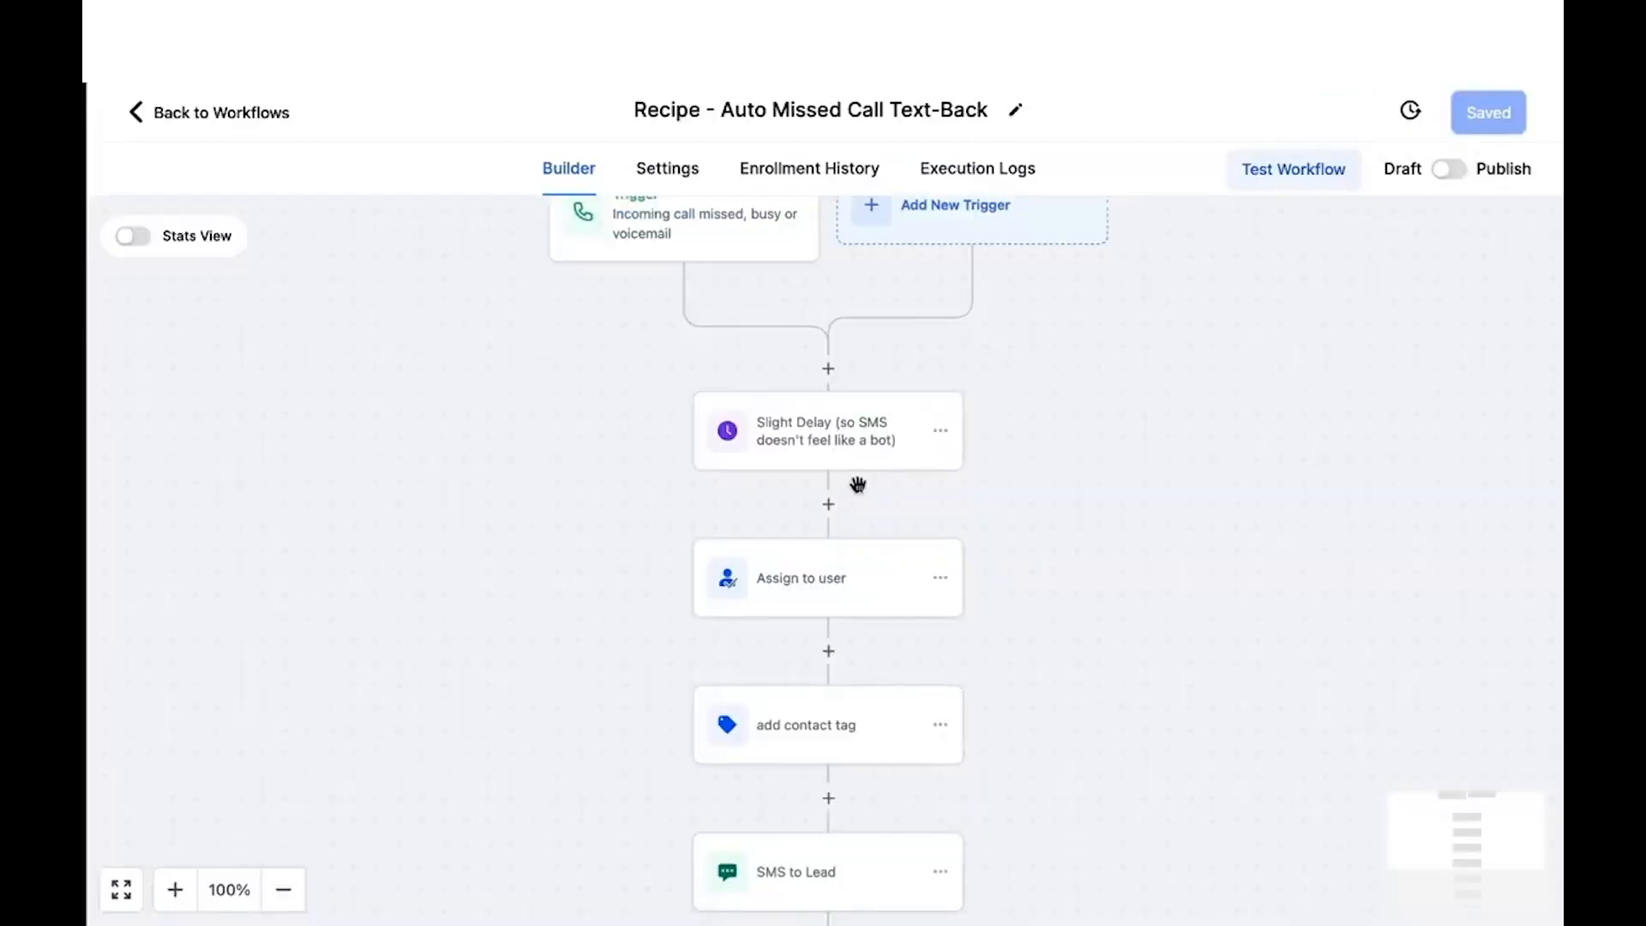
Add a Manual Action To Call between the slight delay and Assign to user in the Auto Missed Call Text-Back workflow.
left_click(840, 505)
type("m")
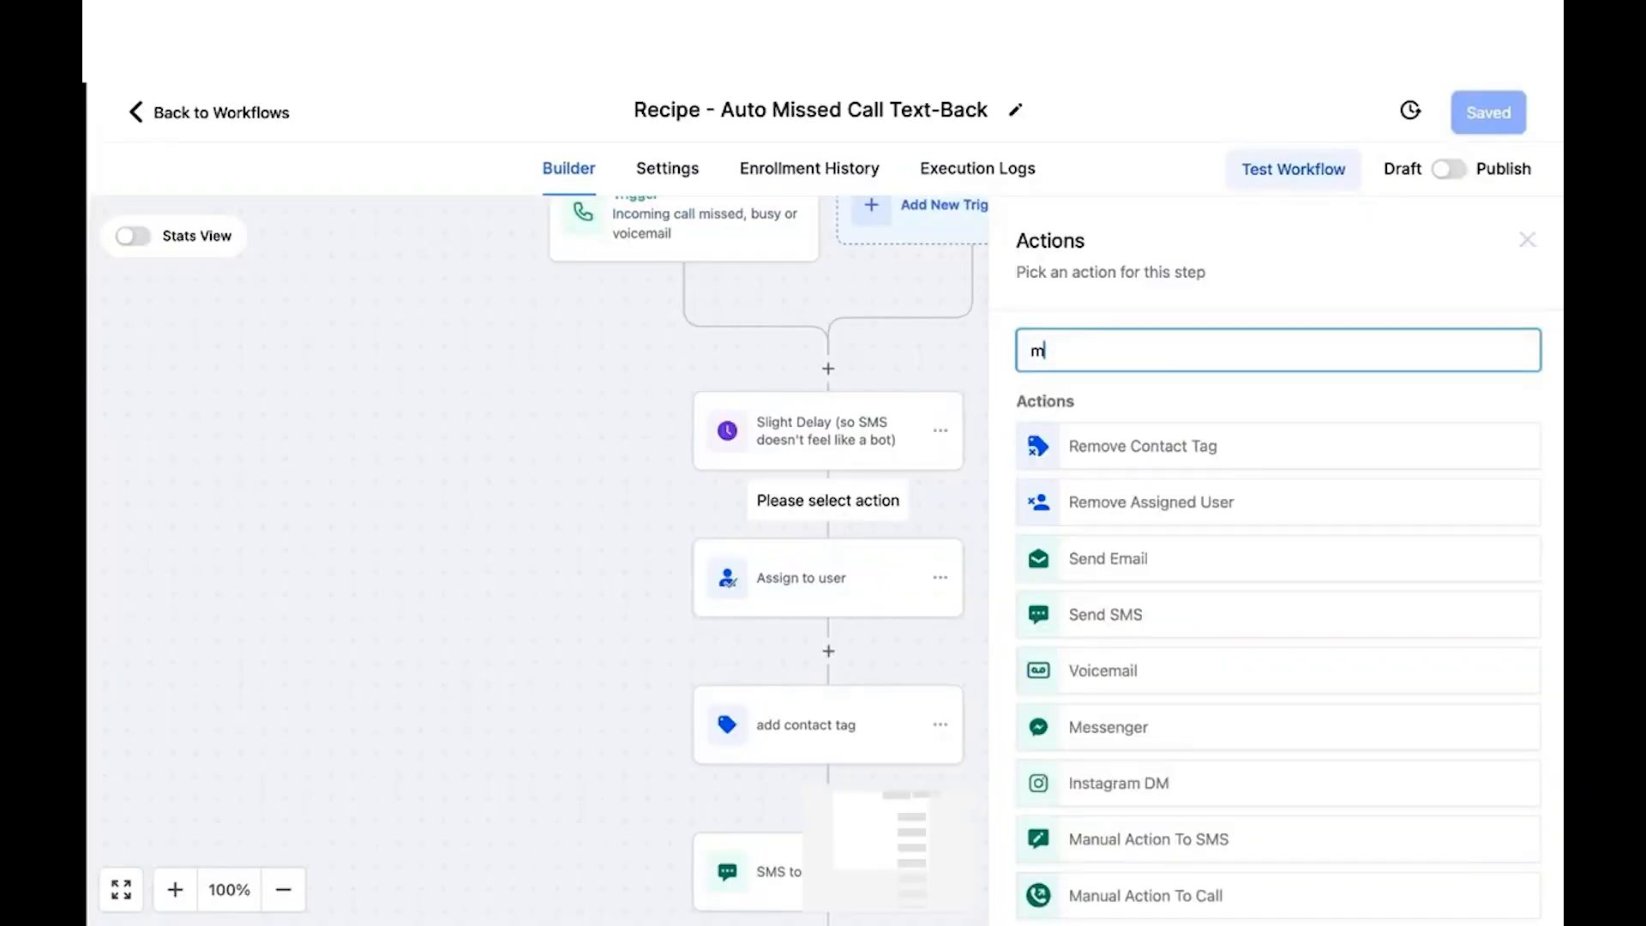
type("anua")
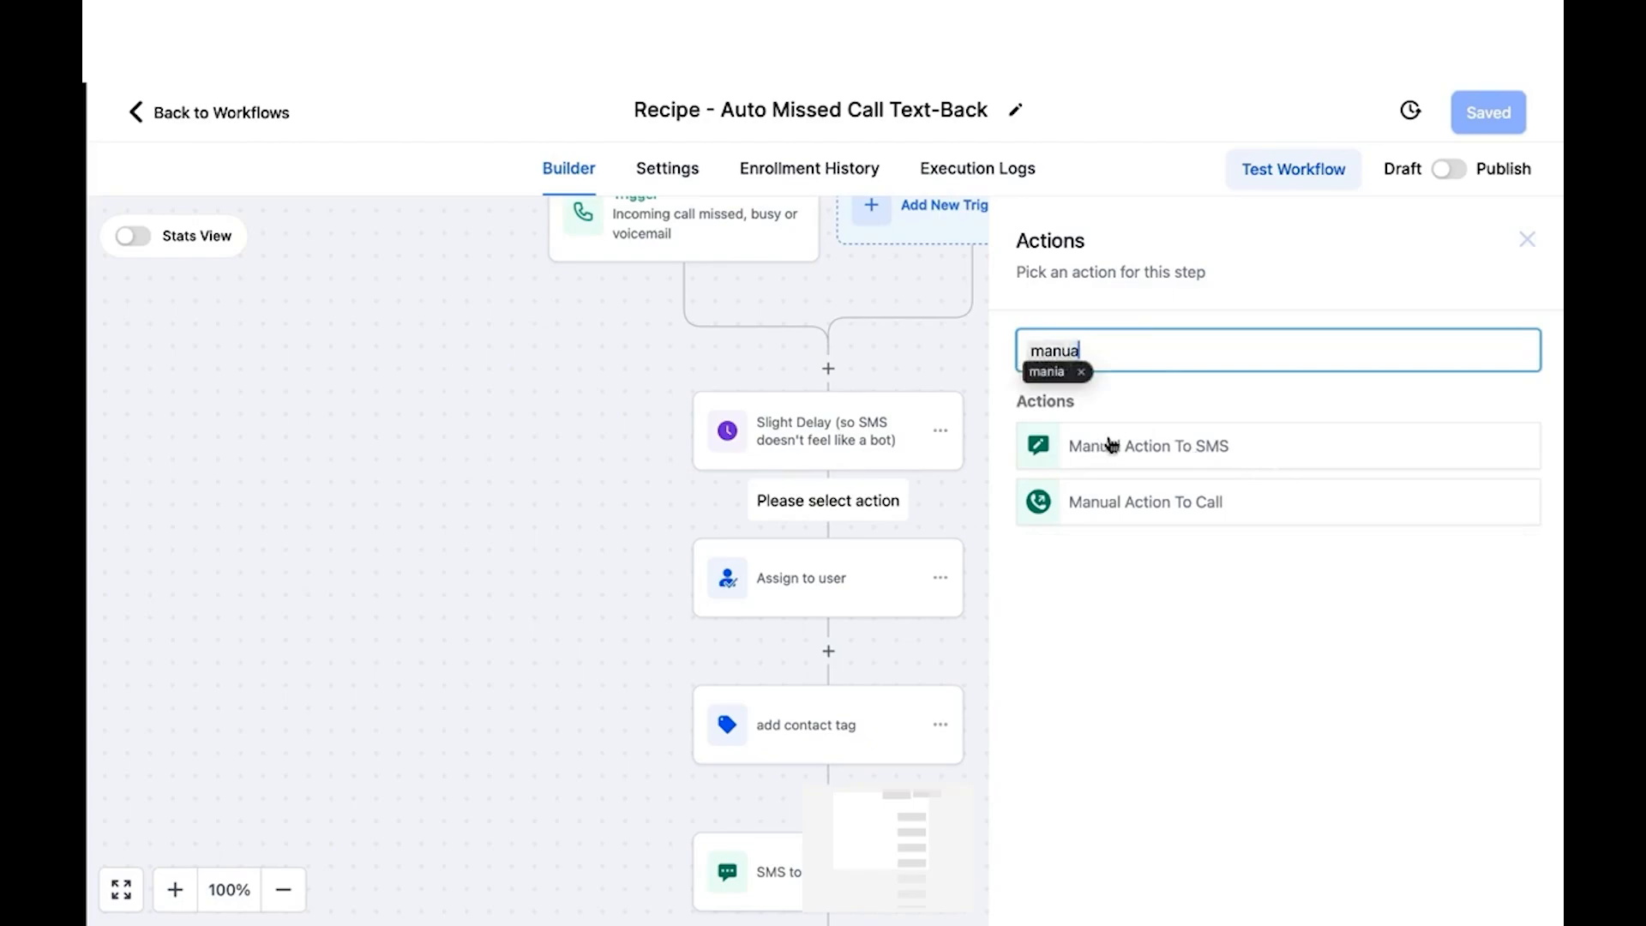
left_click(1160, 513)
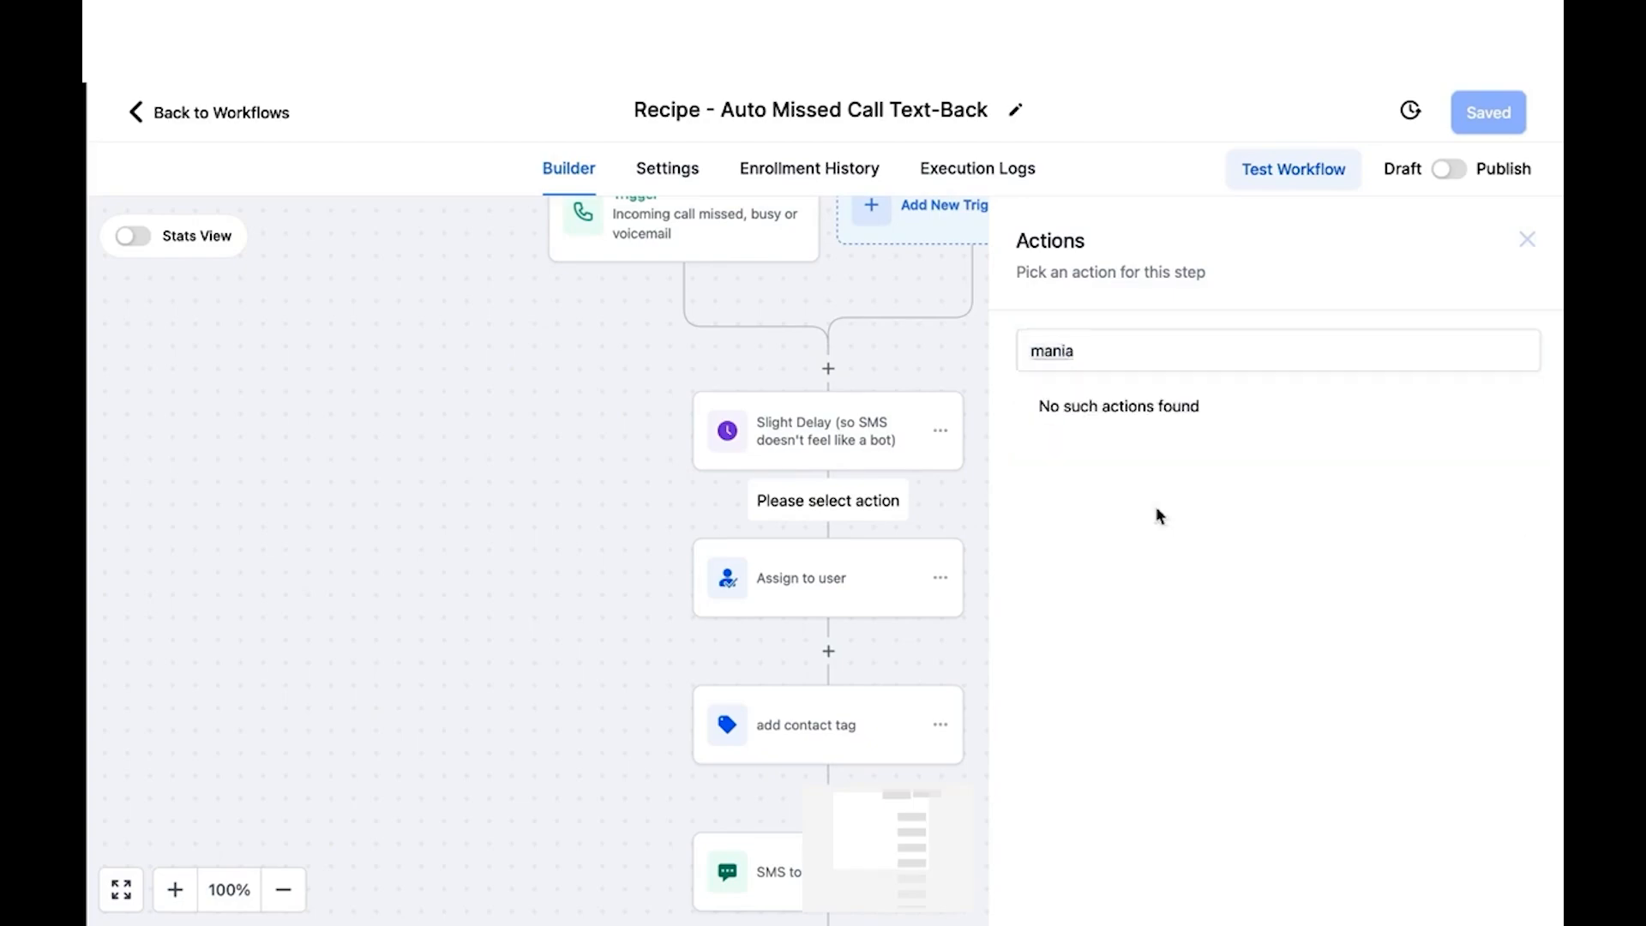
left_click(1155, 386)
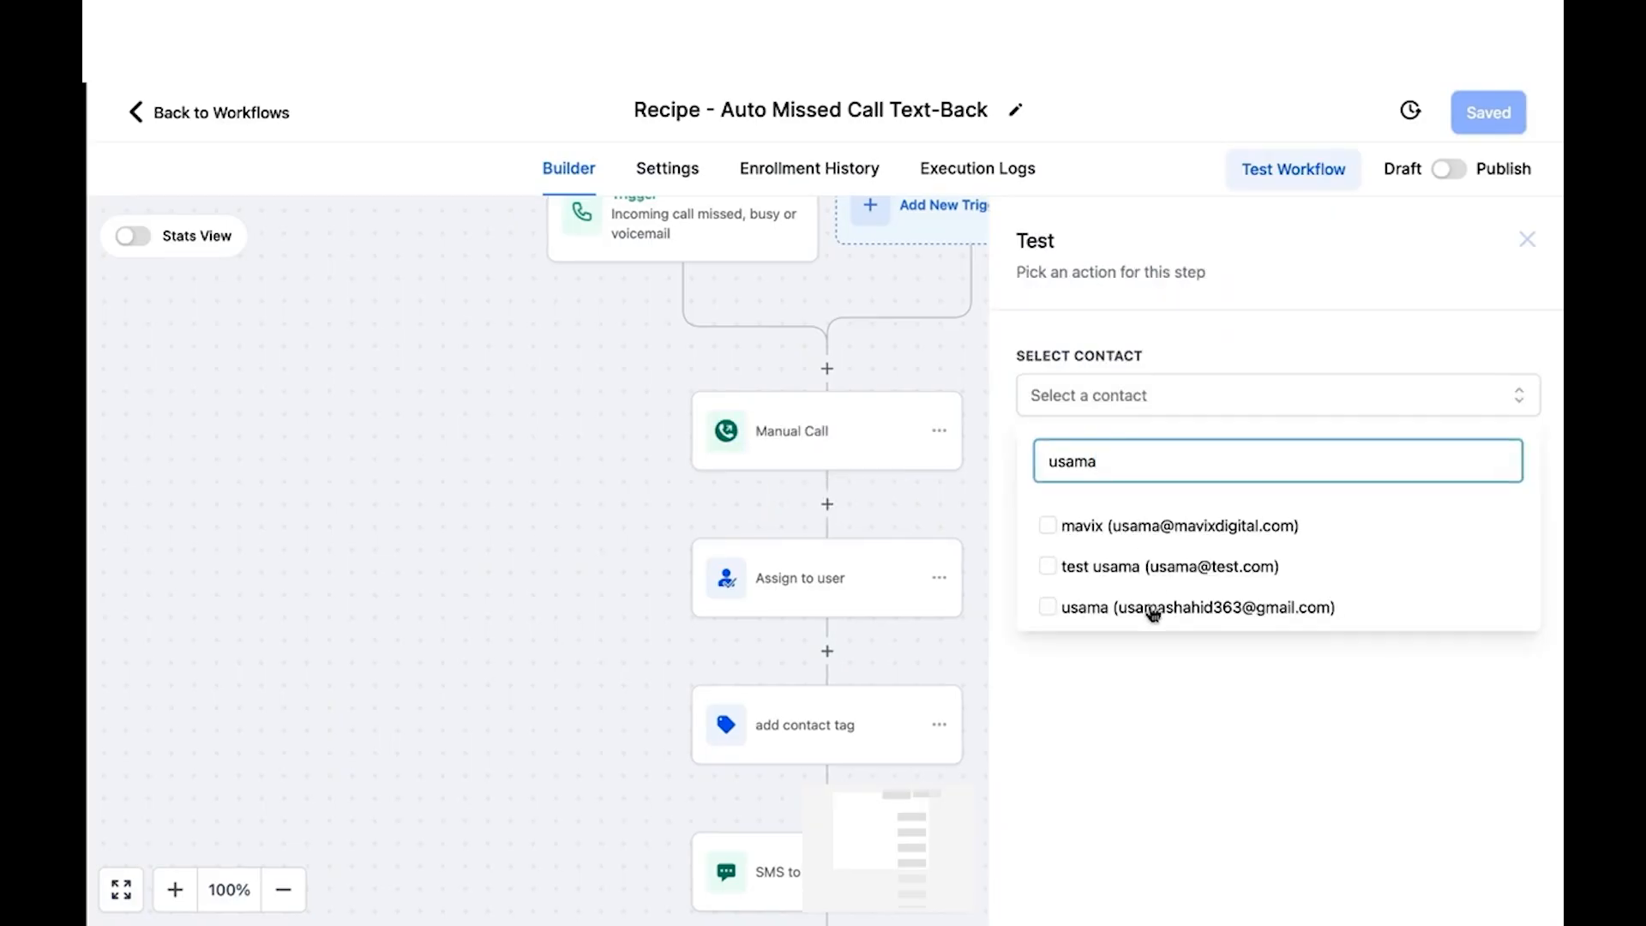
Test the workflow on a chosen contact and return to the manual actions in Conversations.
left_click(1150, 607)
left_click(1154, 647)
left_click(1070, 461)
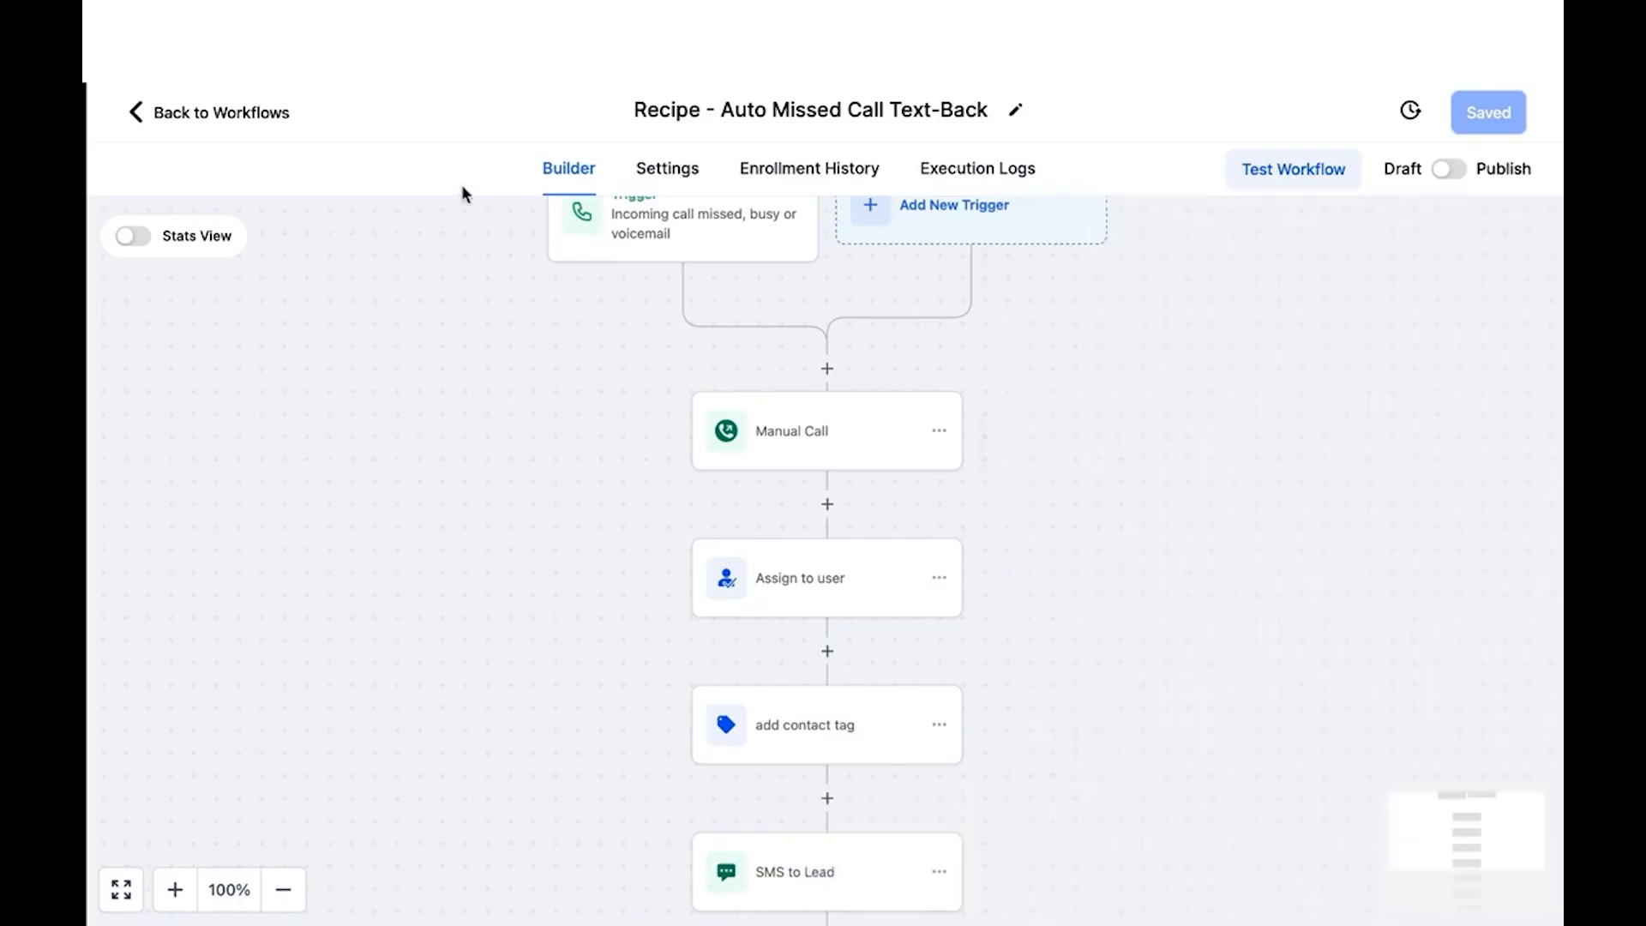
left_click(235, 118)
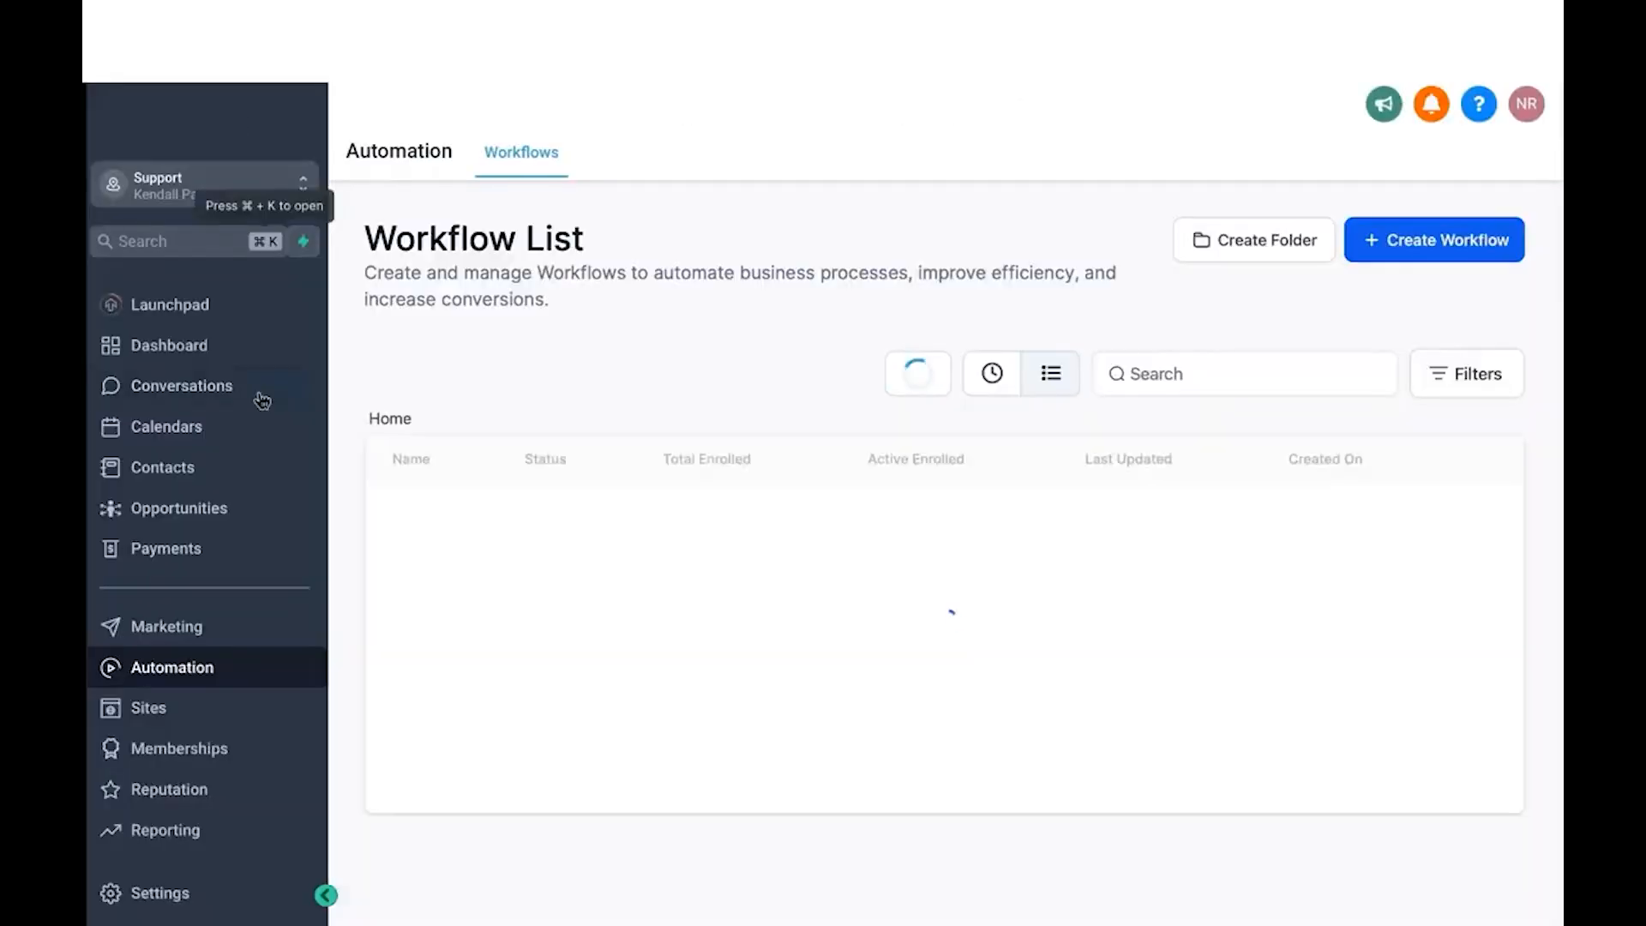
left_click(214, 387)
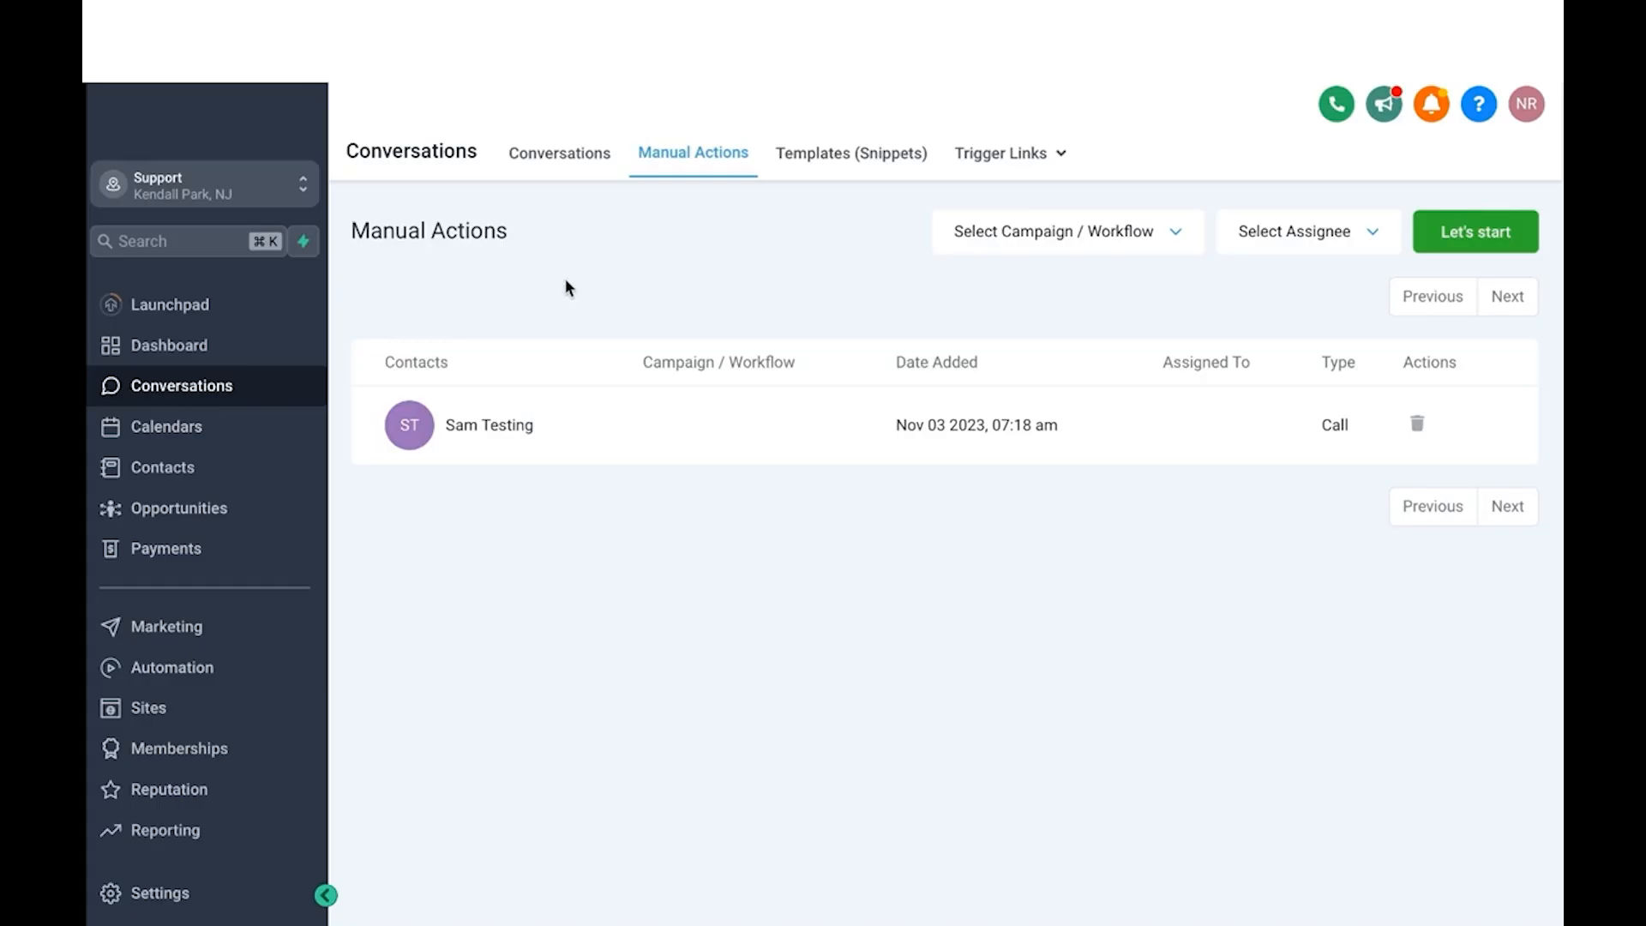
Compose a new text template named "Welcome Message" reading "Hey {{contact.first_name}}! Welcome to ABC Marketing".
left_click(845, 155)
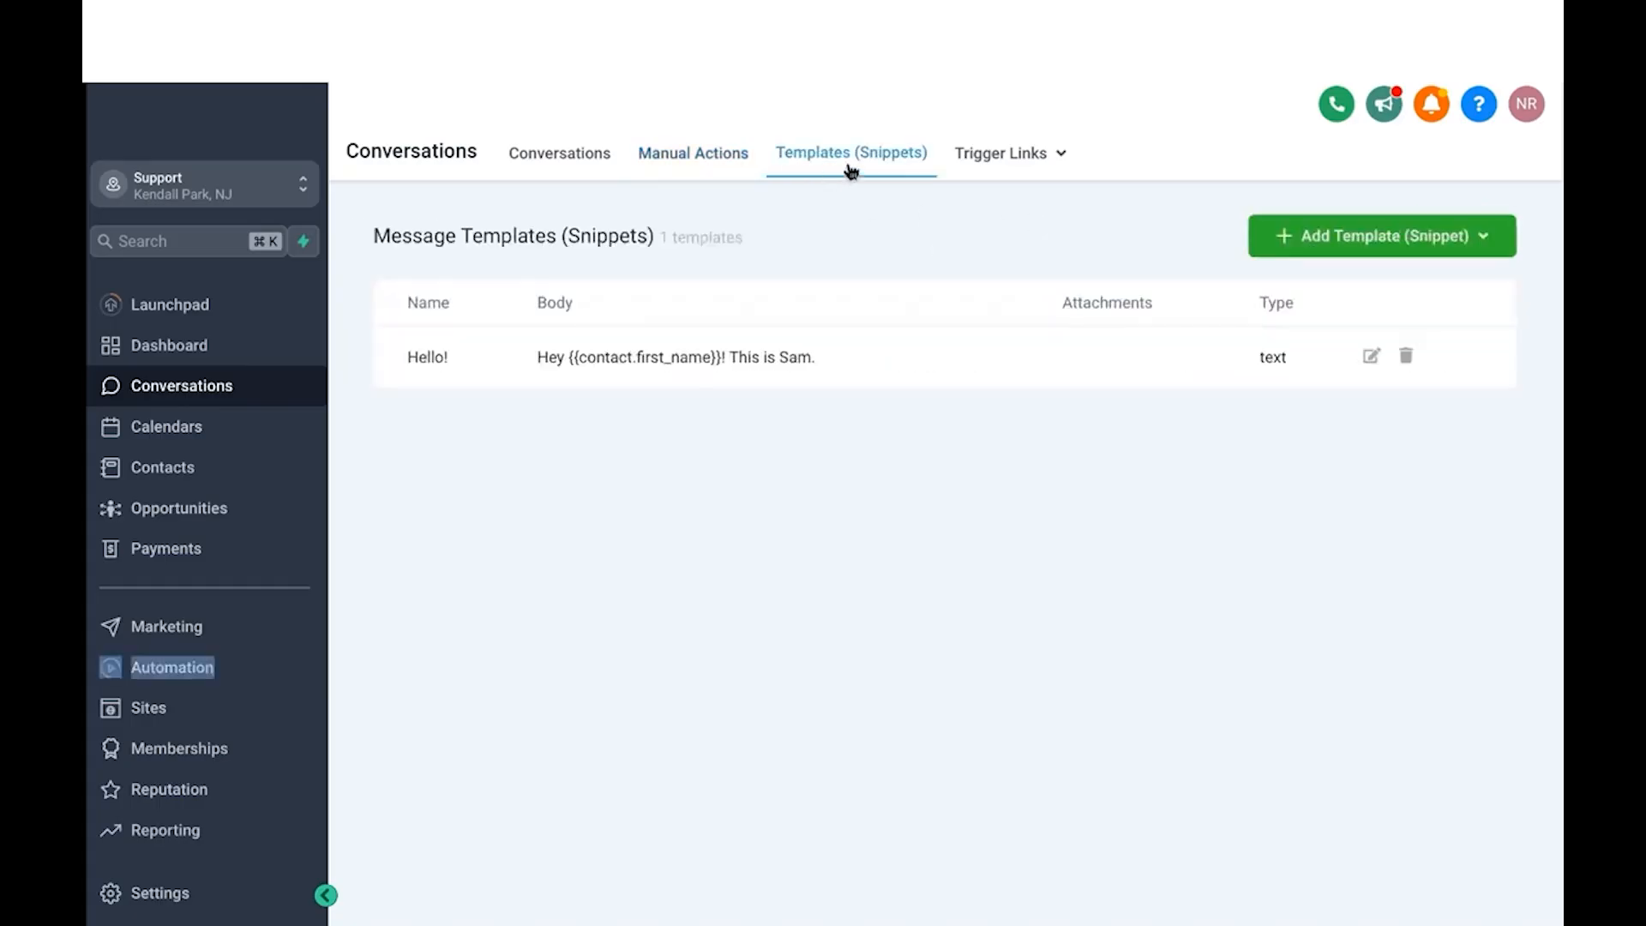
left_click(1298, 244)
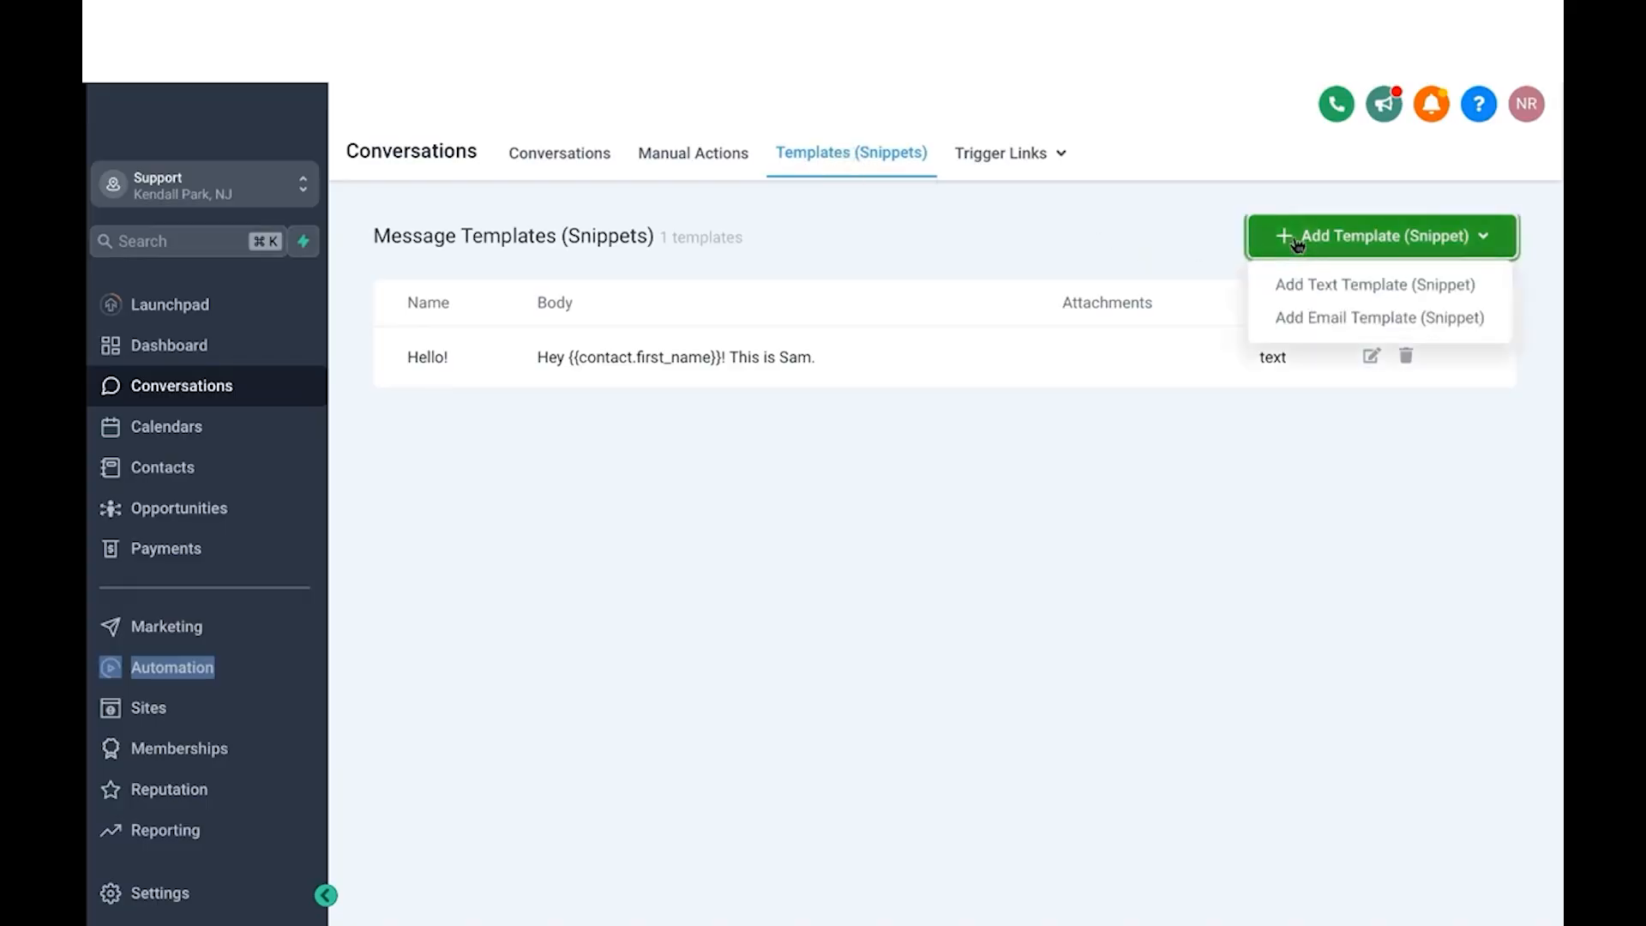
left_click(1331, 295)
left_click(600, 291)
type("Welcome Message")
left_click_drag(601, 291, 204, 291)
left_click(389, 408)
type("Hey {{contact.first_name}}!")
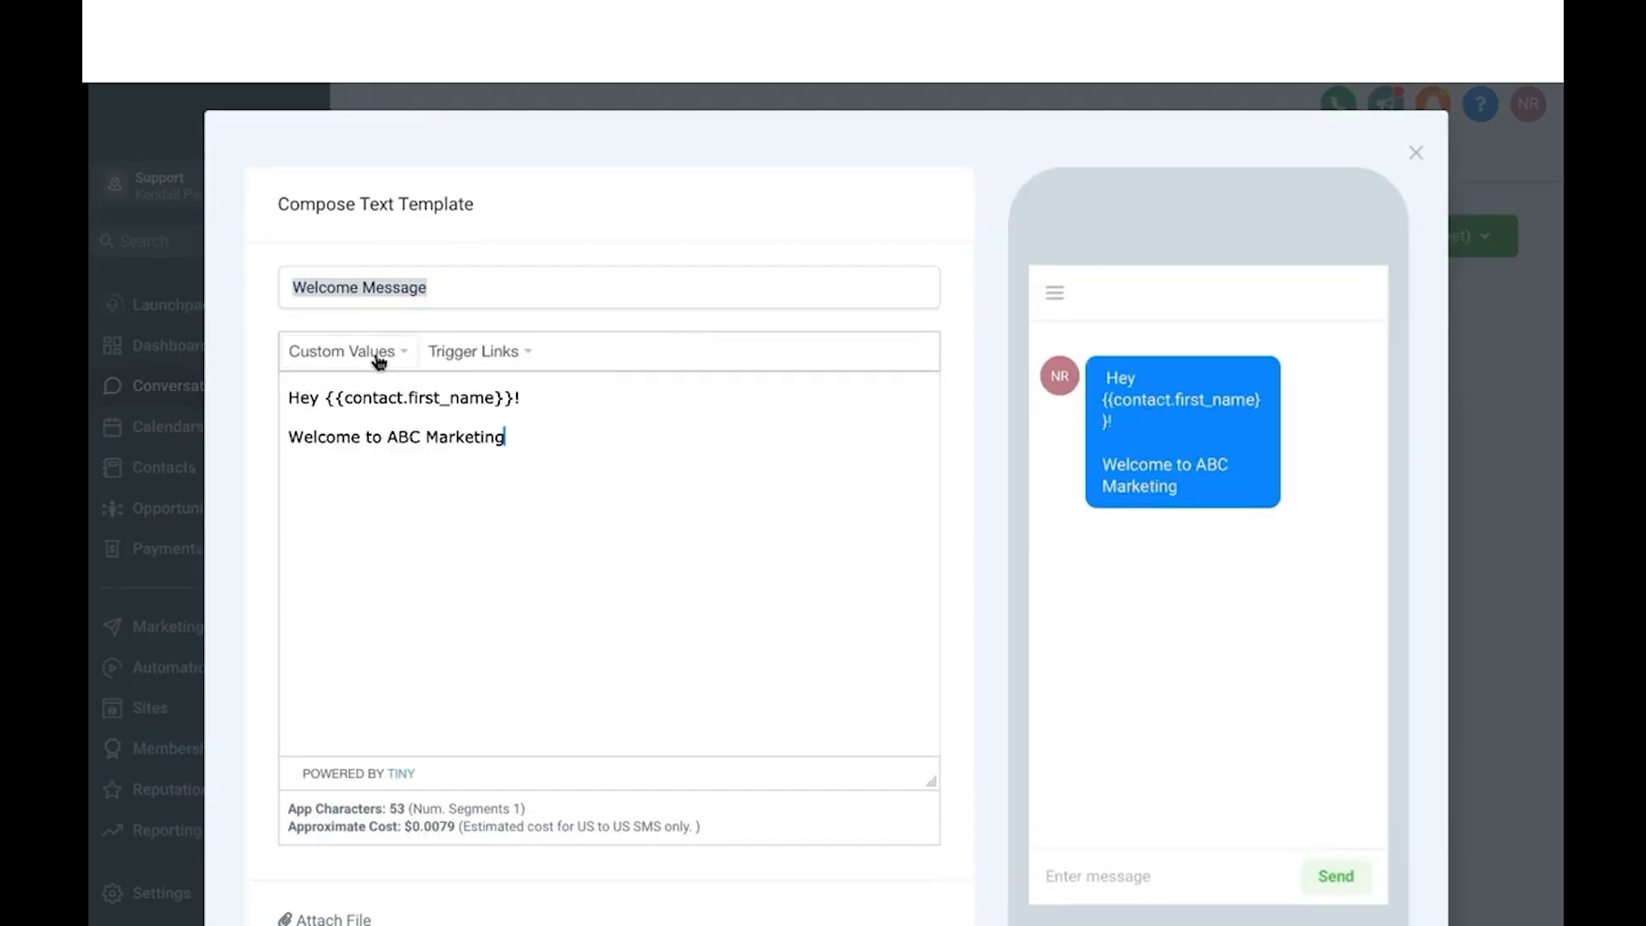
Look through the custom value categories for the message without inserting any, and save the text template.
left_click(341, 351)
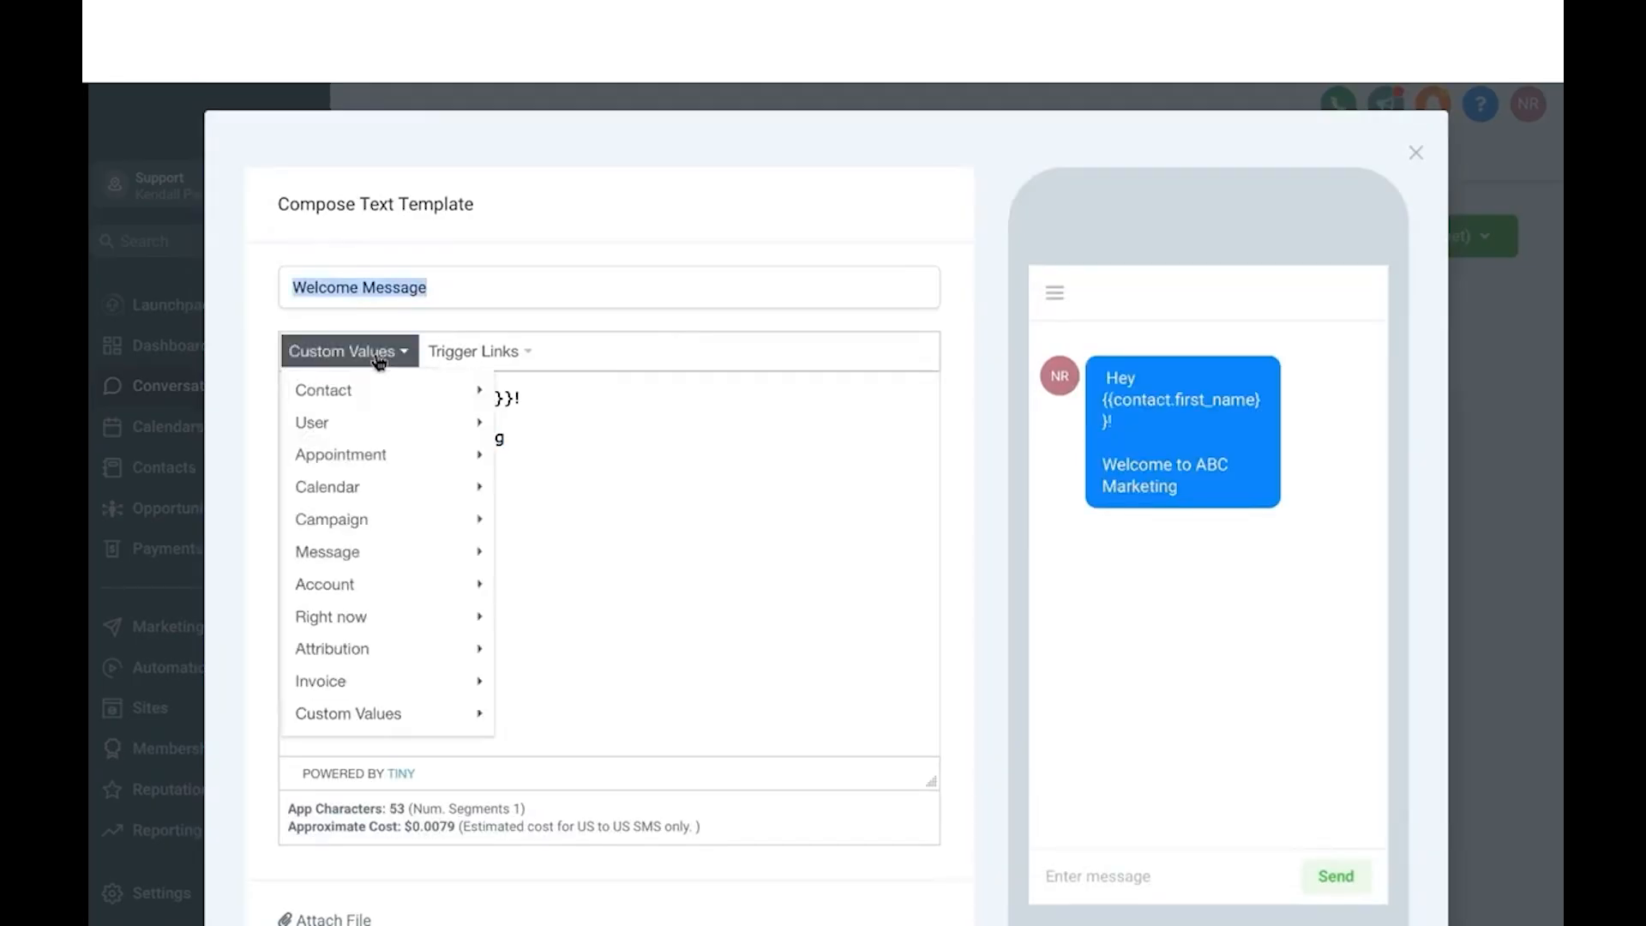
mouse_move(476, 422)
left_click(781, 433)
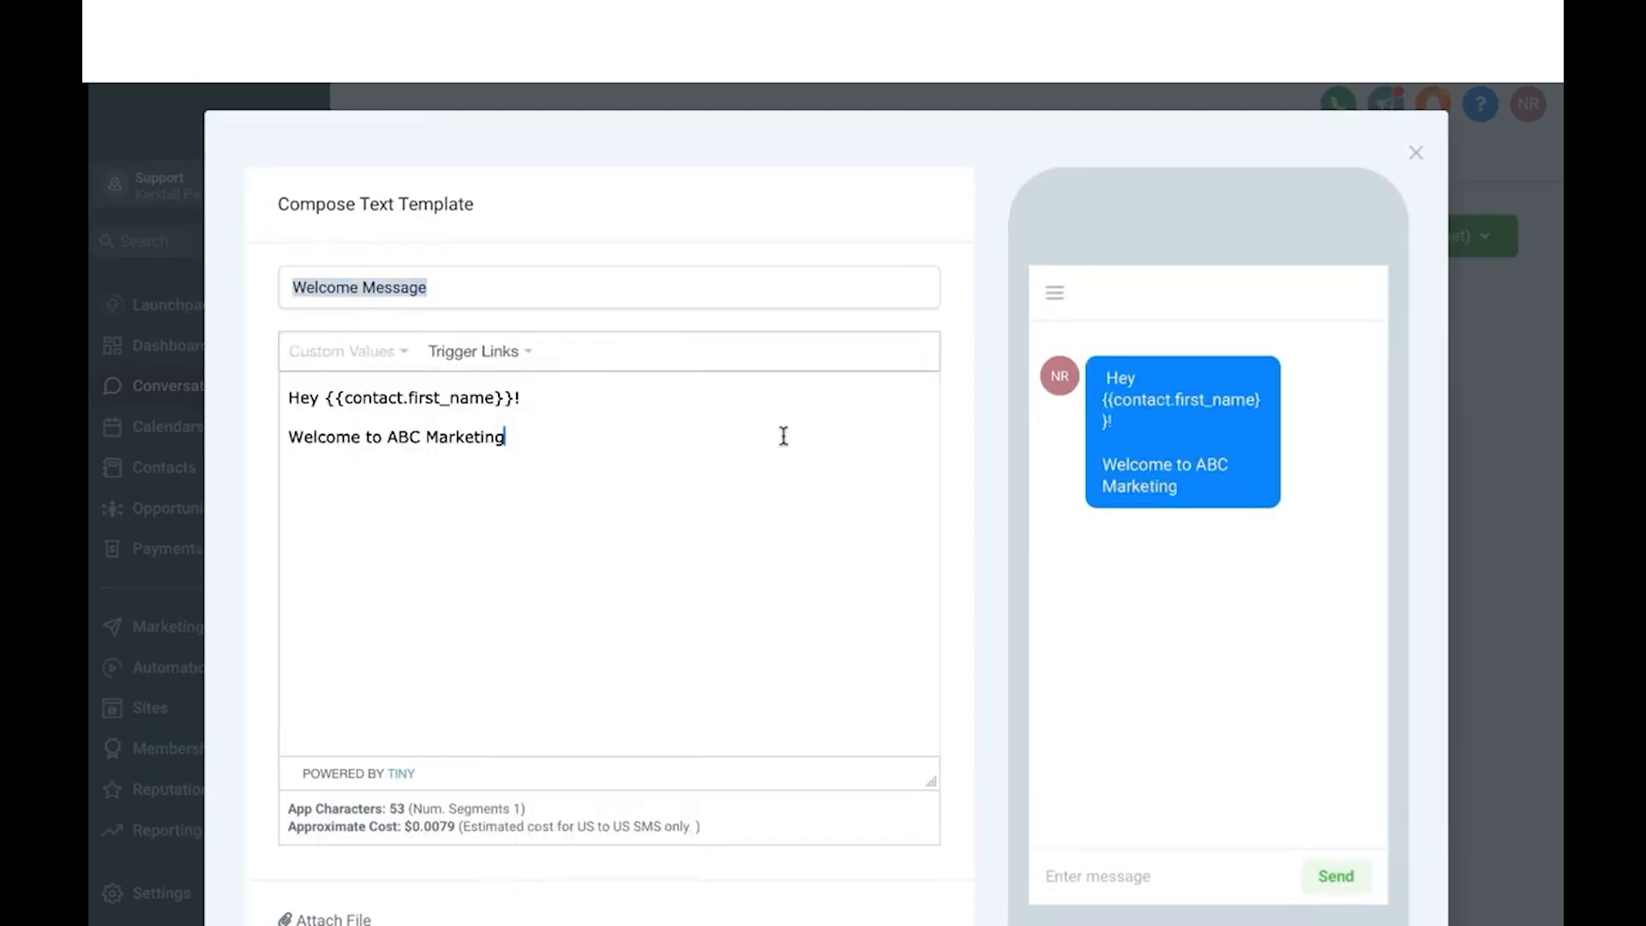
scroll(845, 593, "down", 2)
scroll(909, 631, "down", 1)
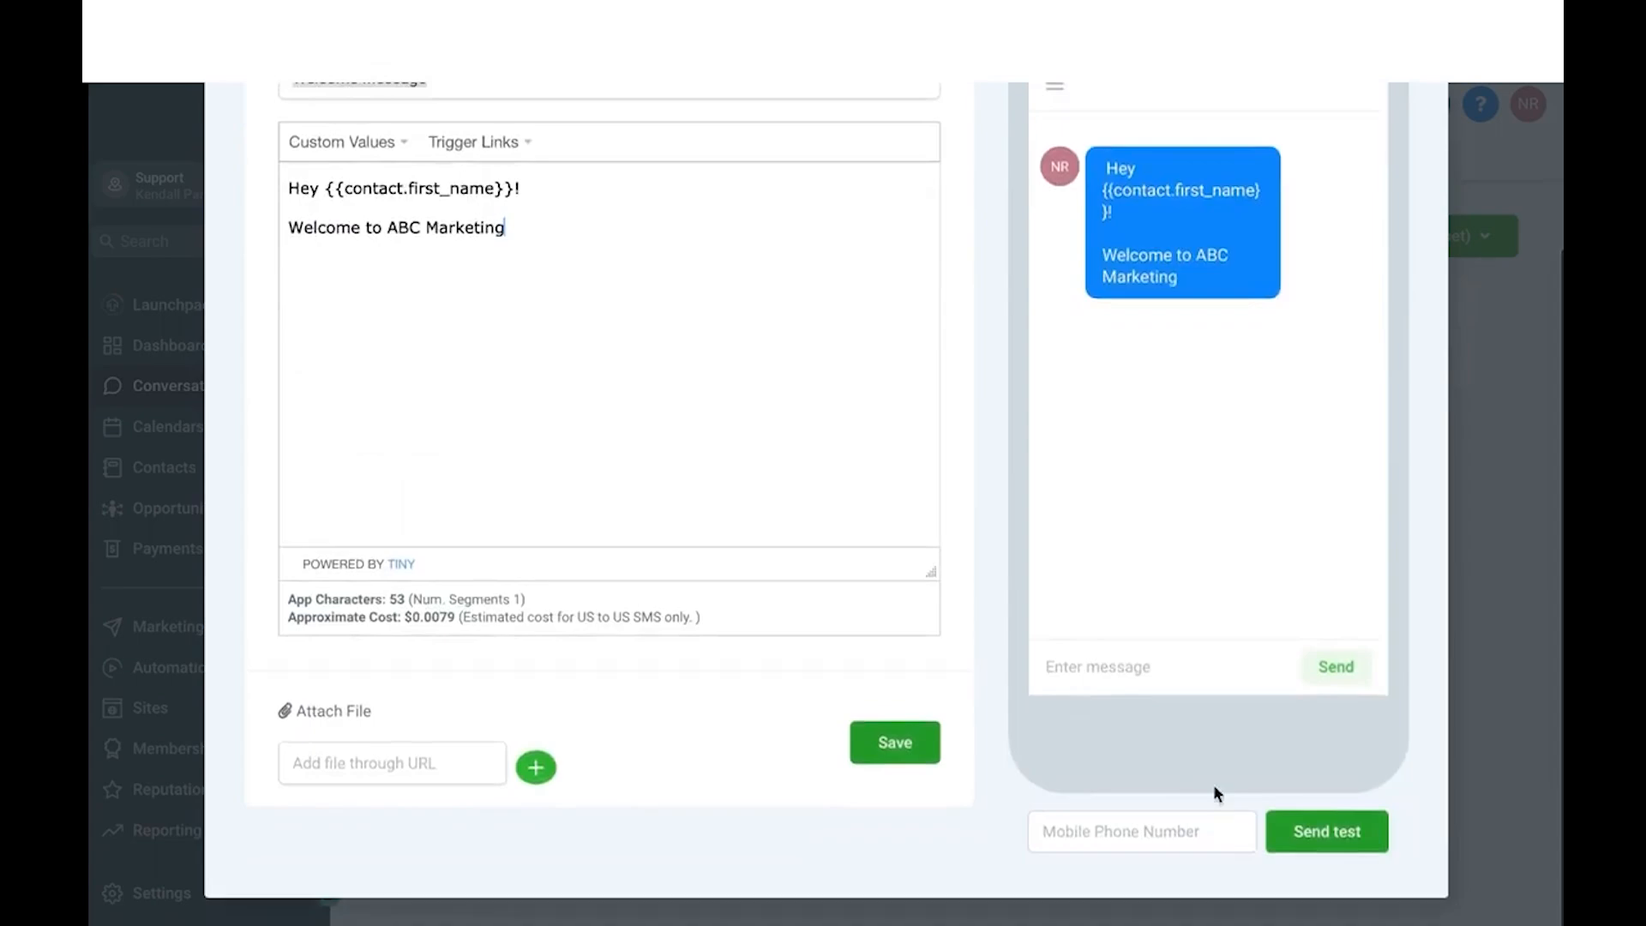
left_click(932, 743)
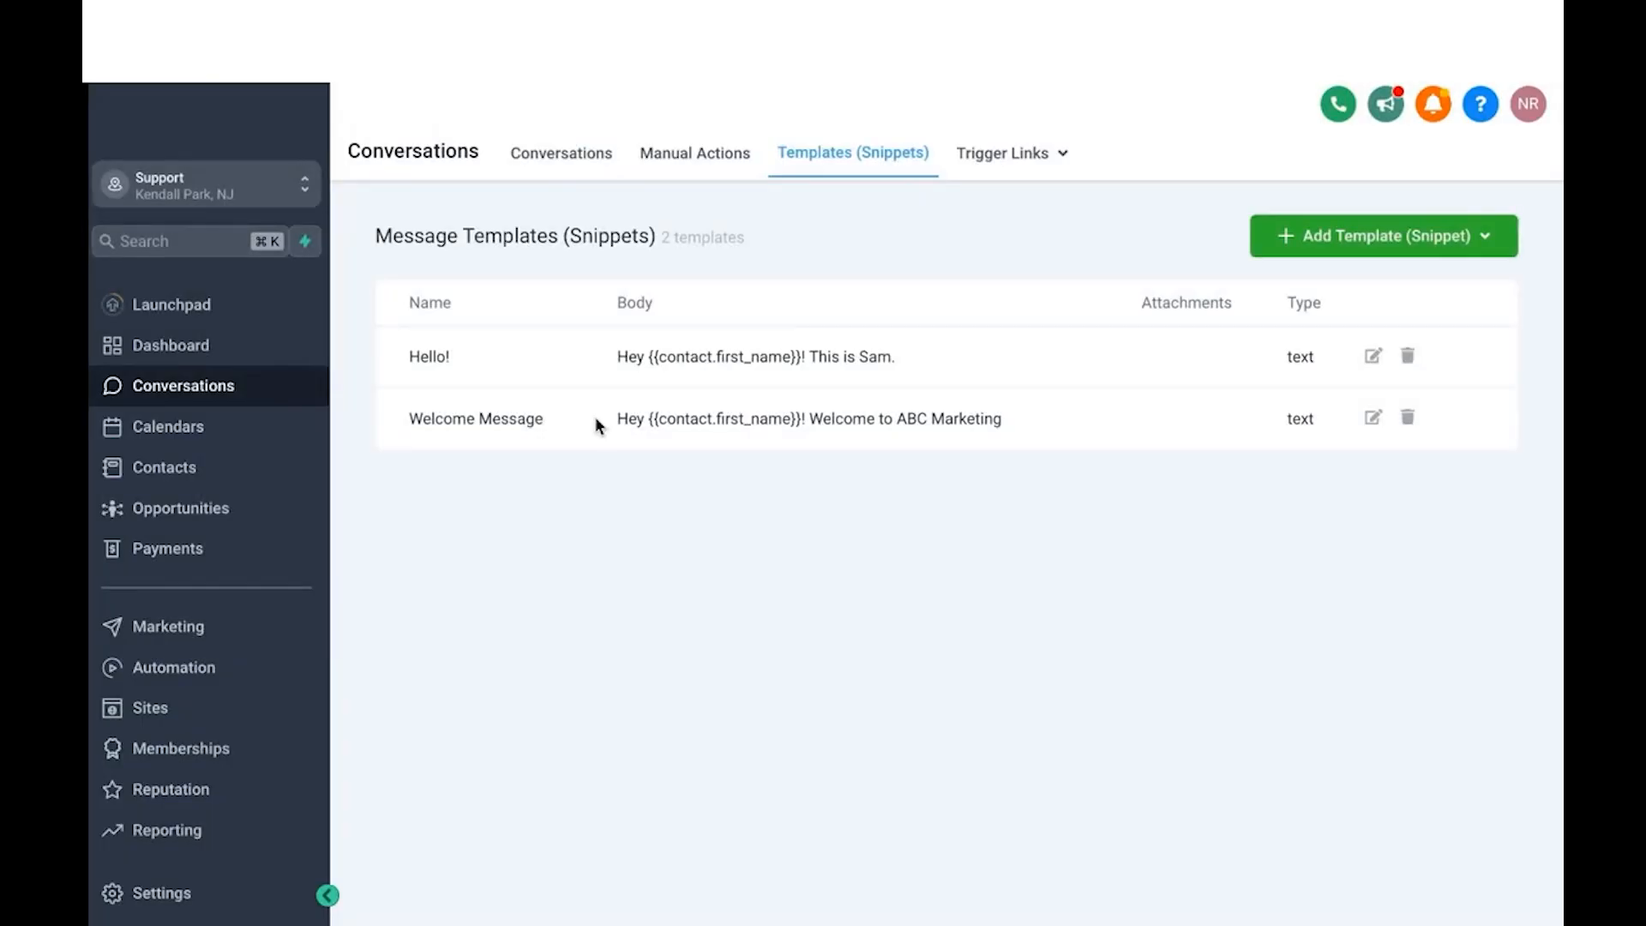
Add a trigger link named "Test" with the copied URL and save it.
left_click(1003, 153)
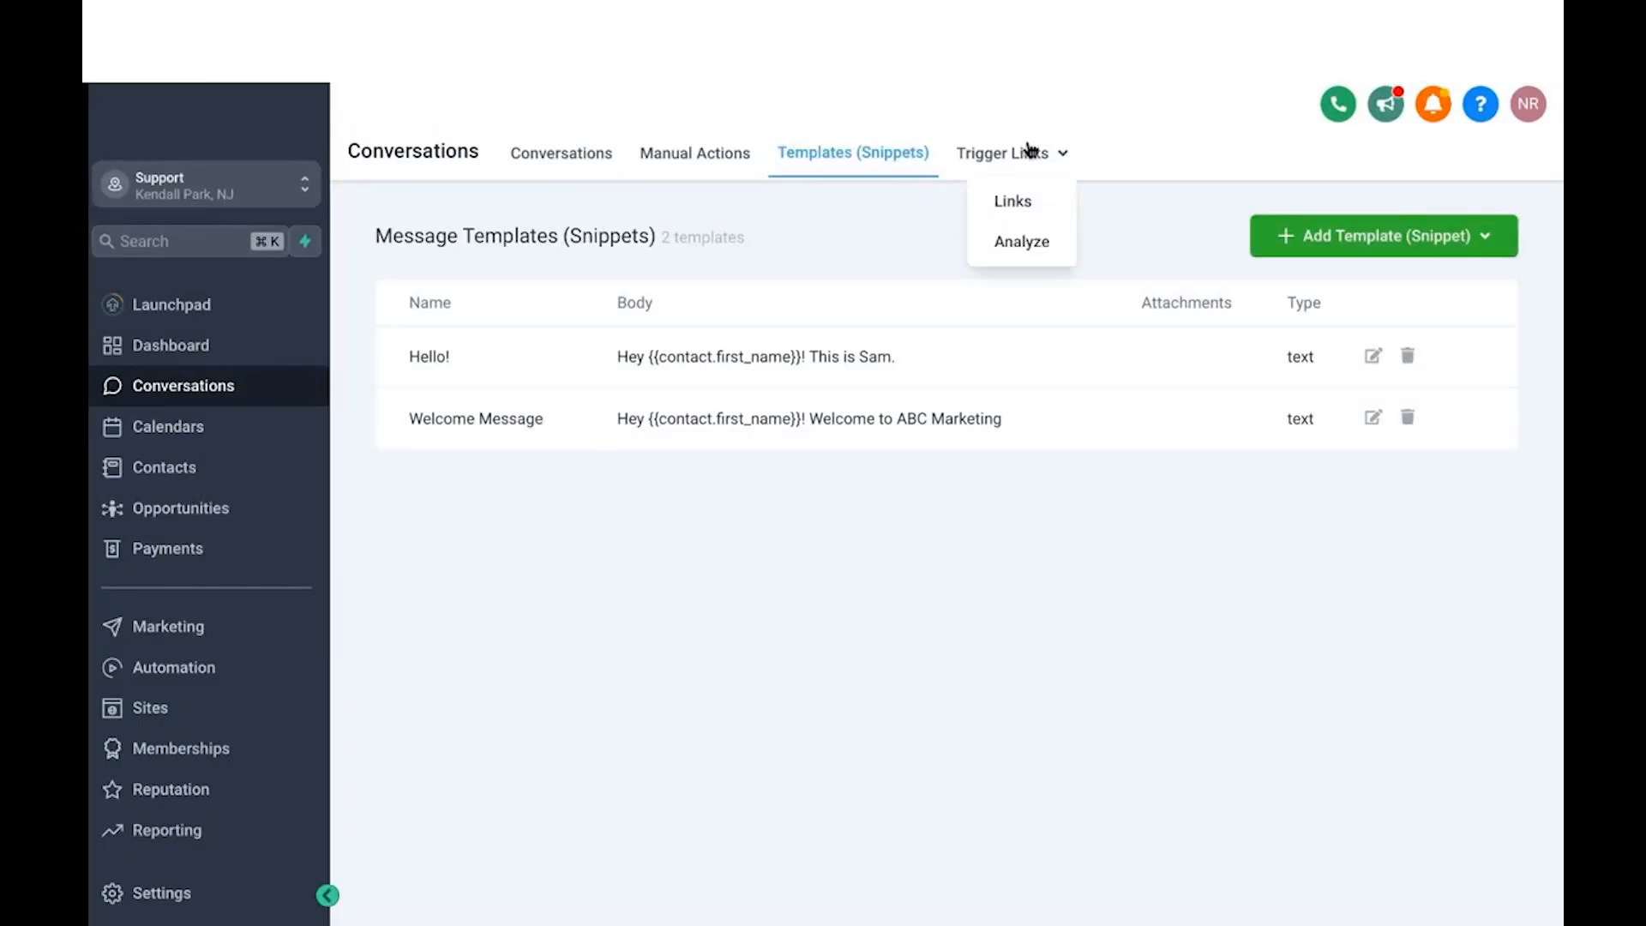
left_click(1017, 200)
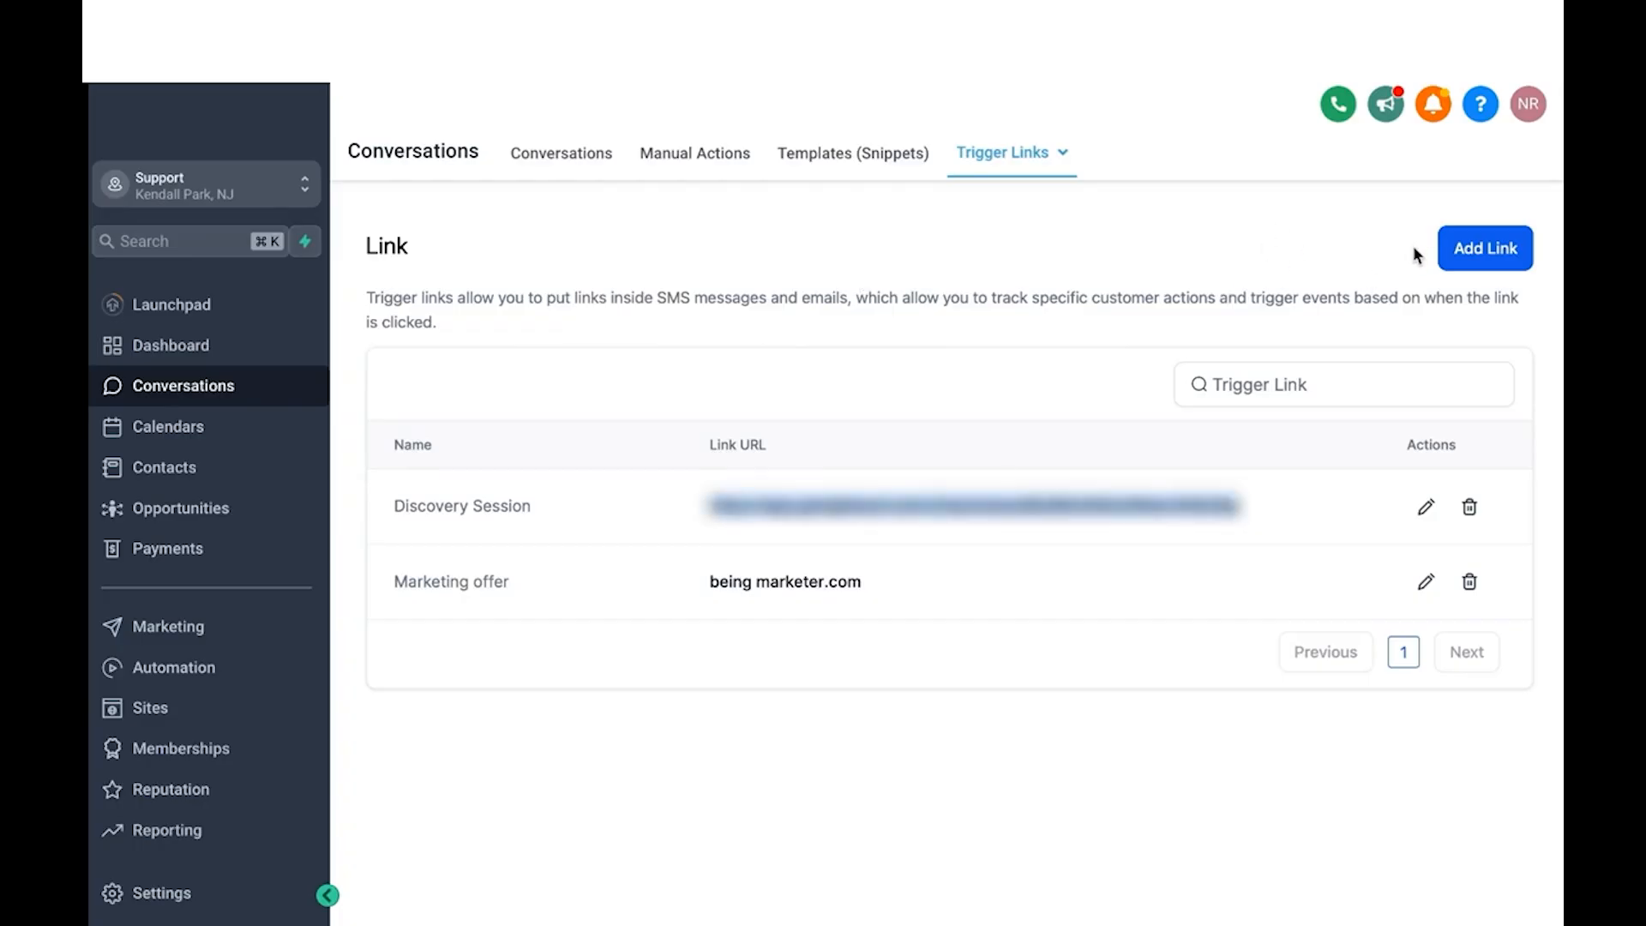
left_click(1468, 250)
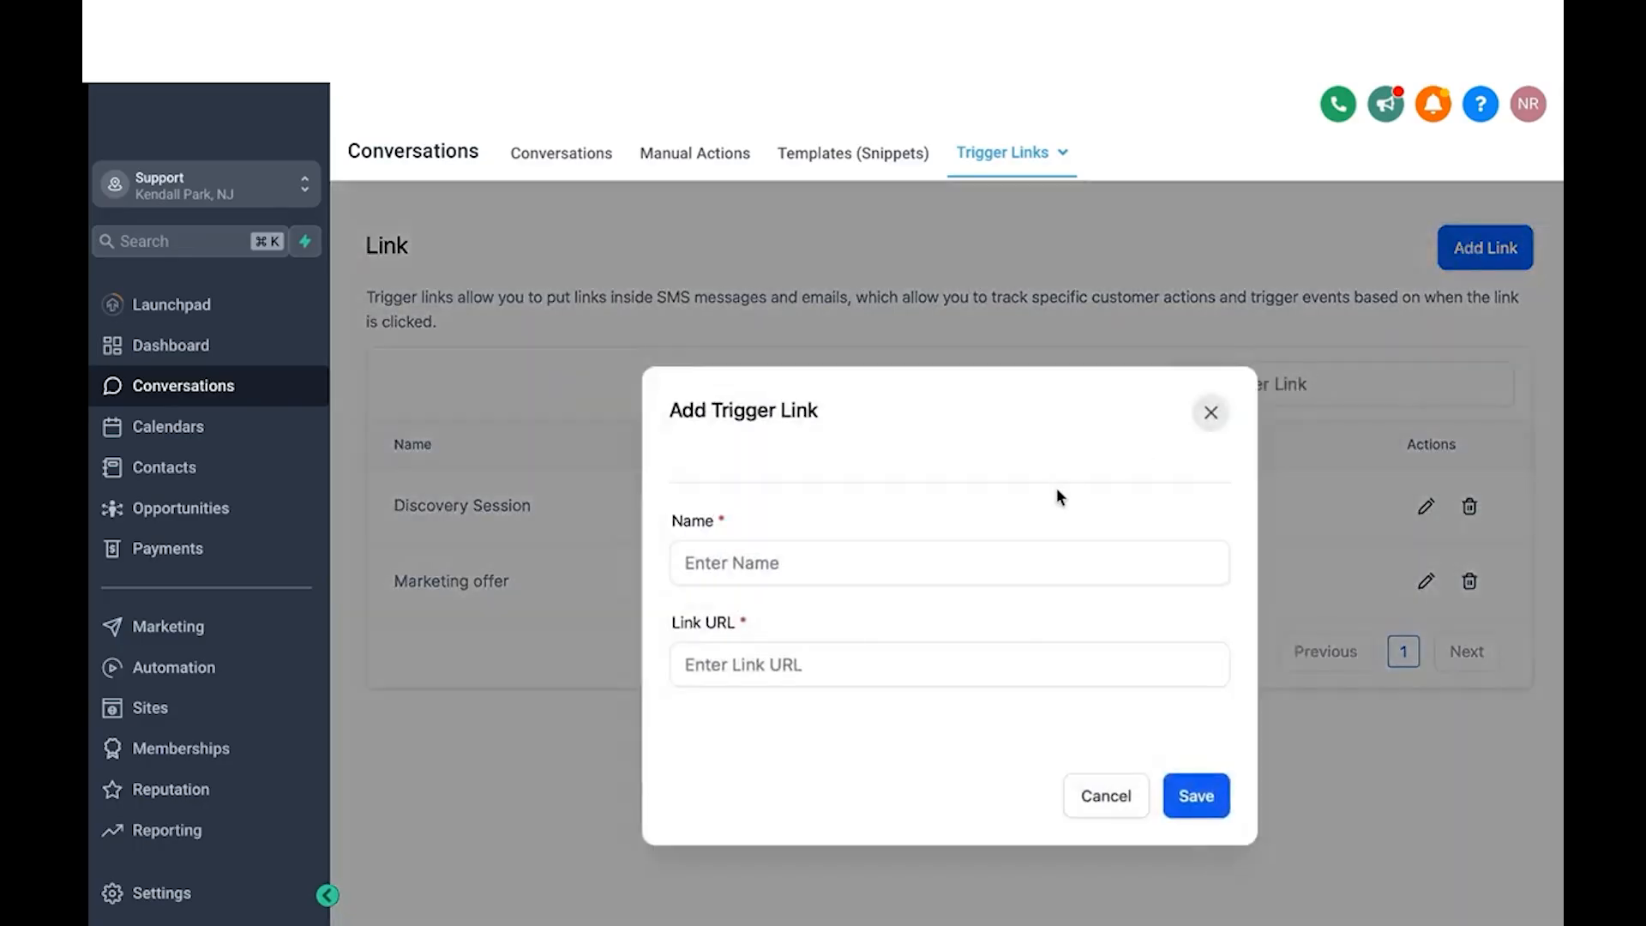
left_click(686, 665)
key("super+v")
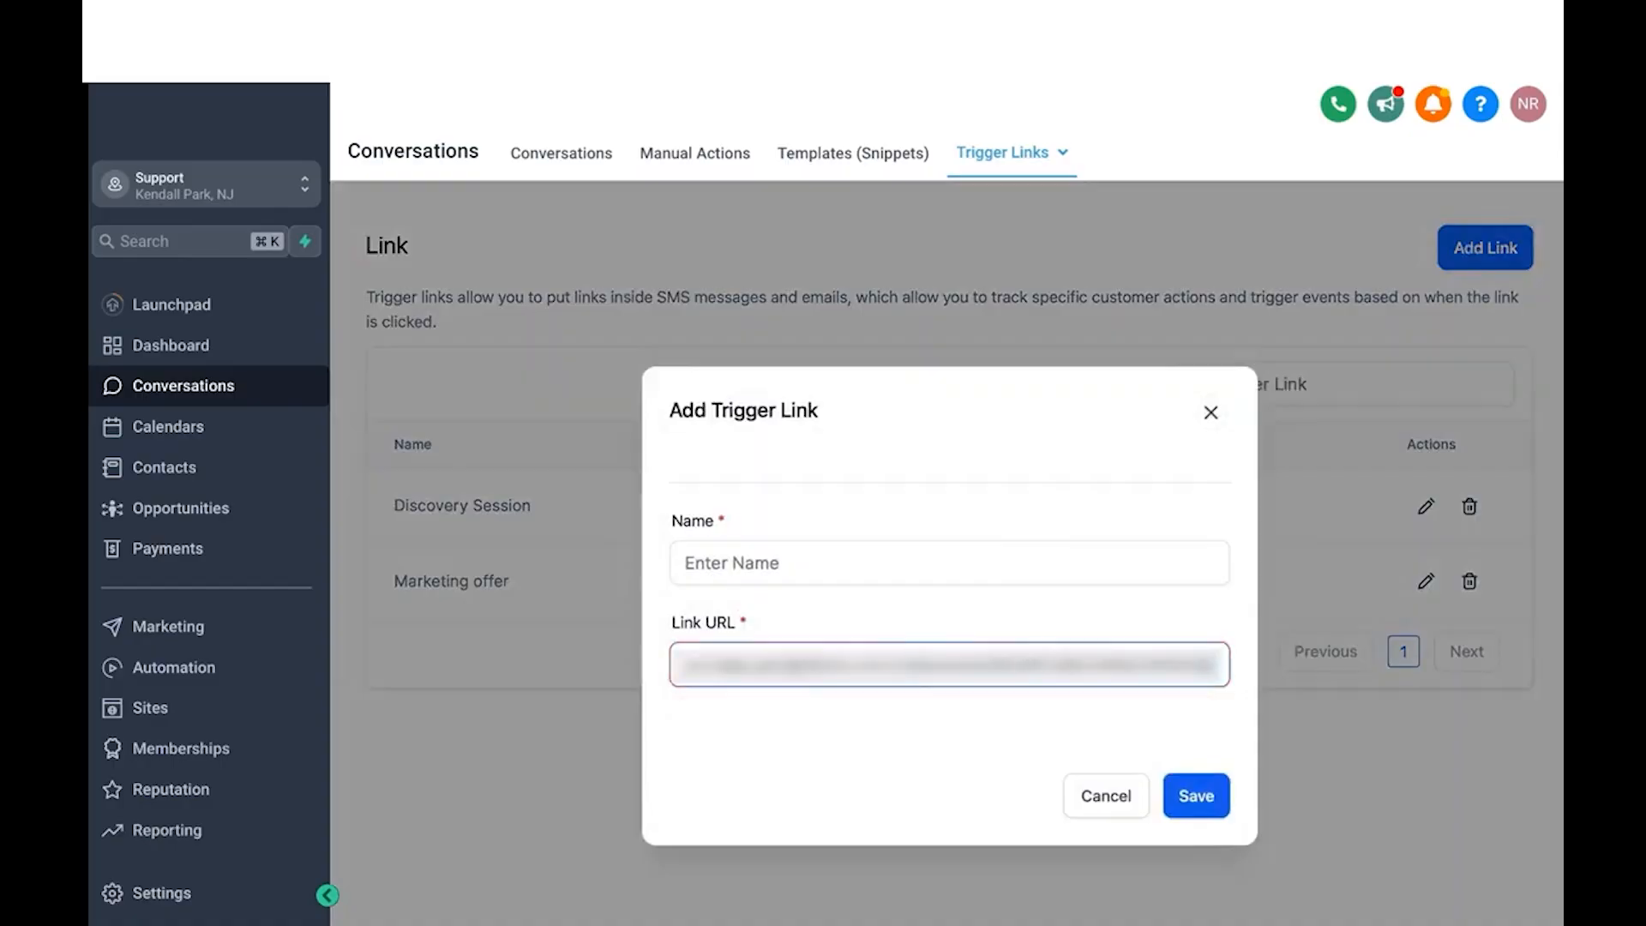
left_click(819, 563)
type("Test")
left_click(1198, 799)
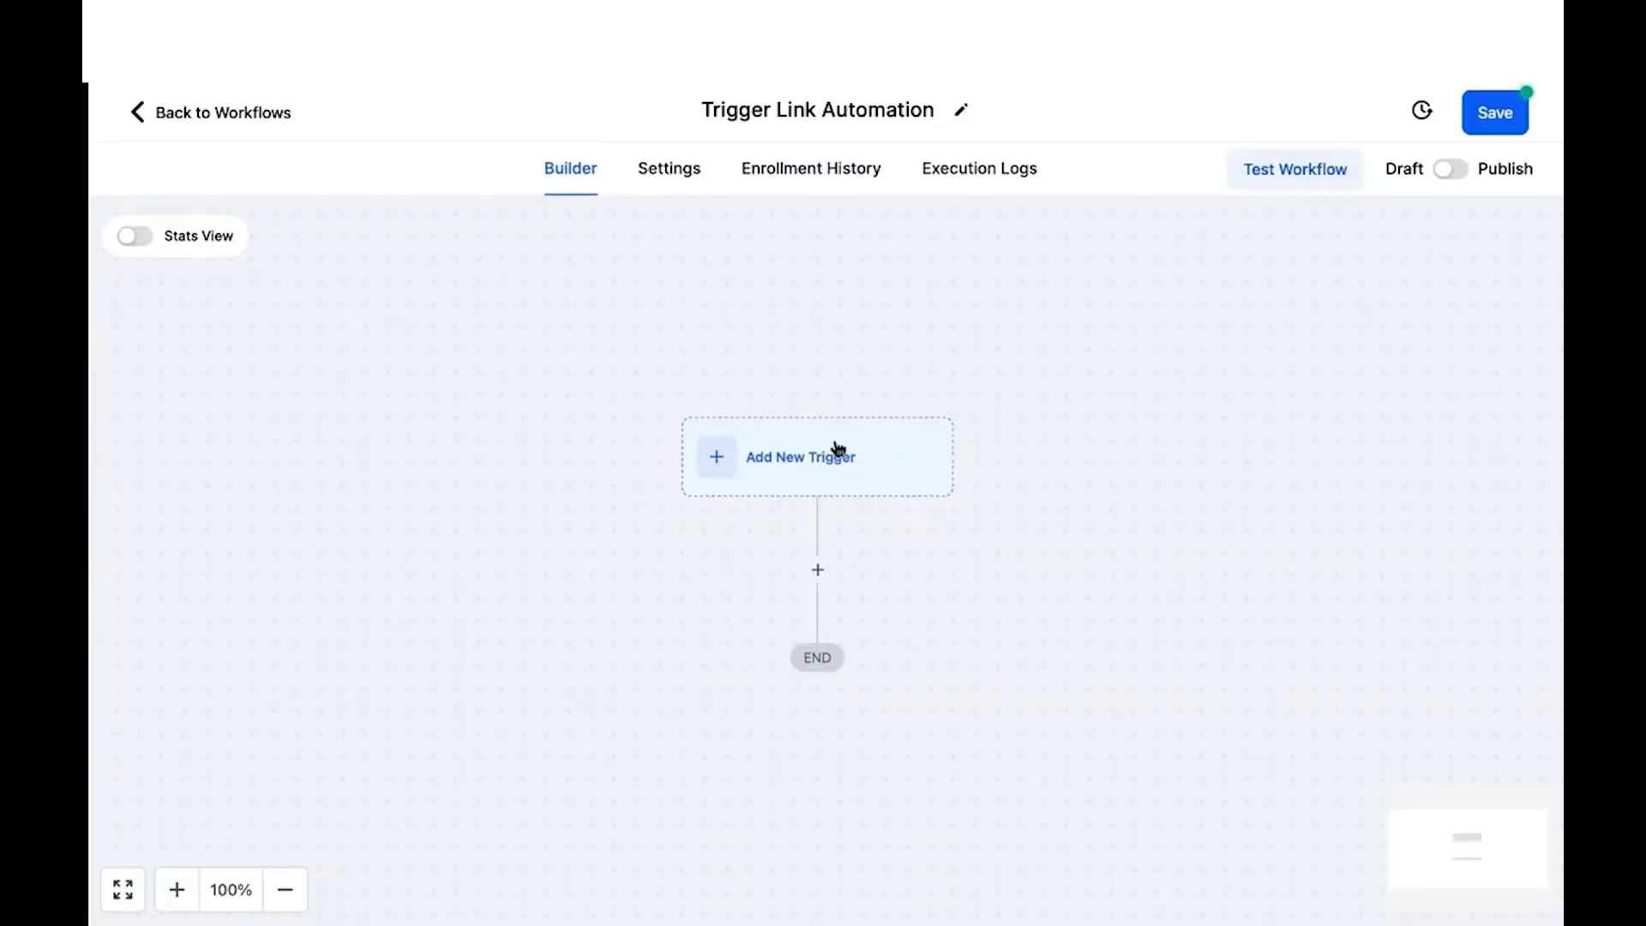
Add a Trigger Link Clicked trigger to the Trigger Link Automation workflow.
left_click(791, 467)
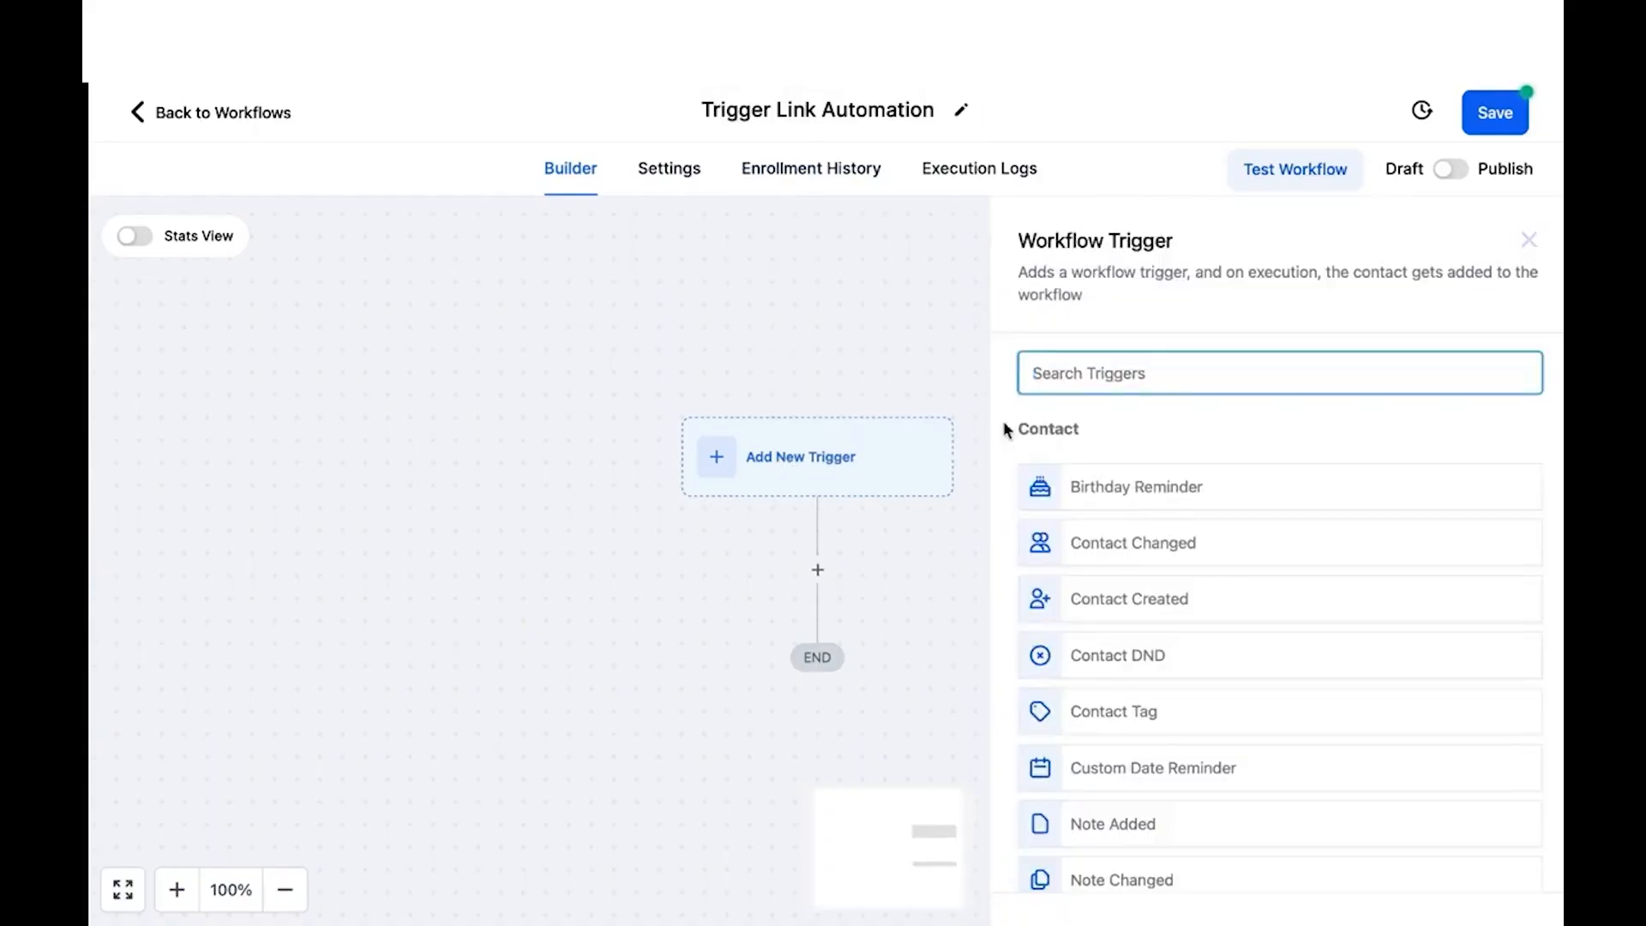
type("trig")
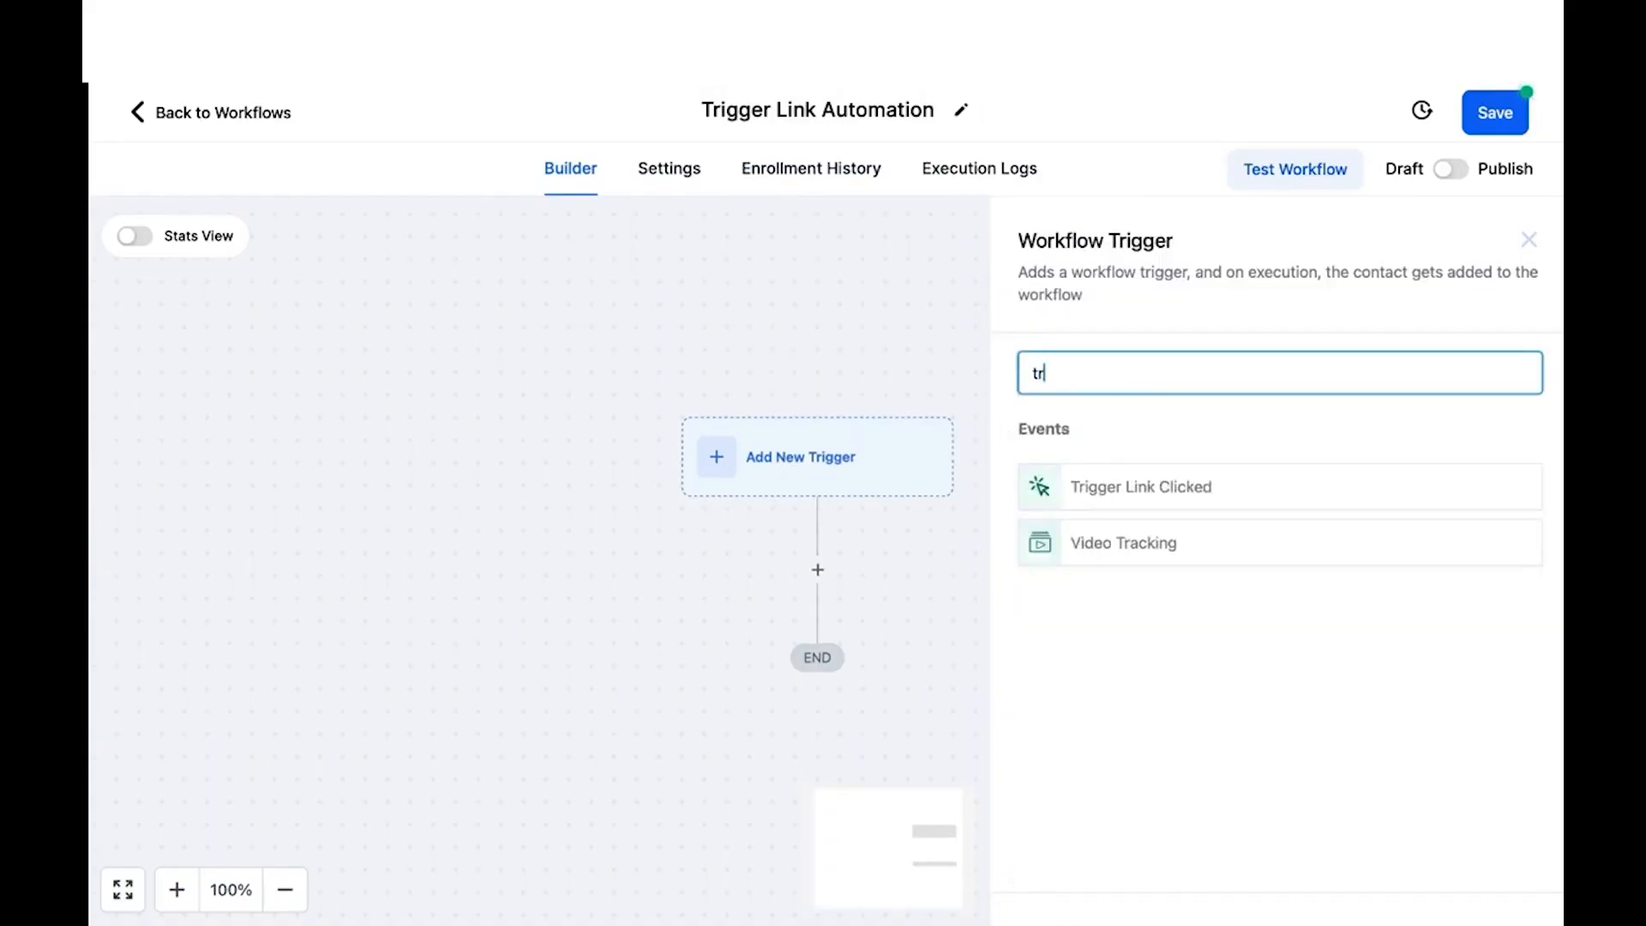
left_click(1106, 486)
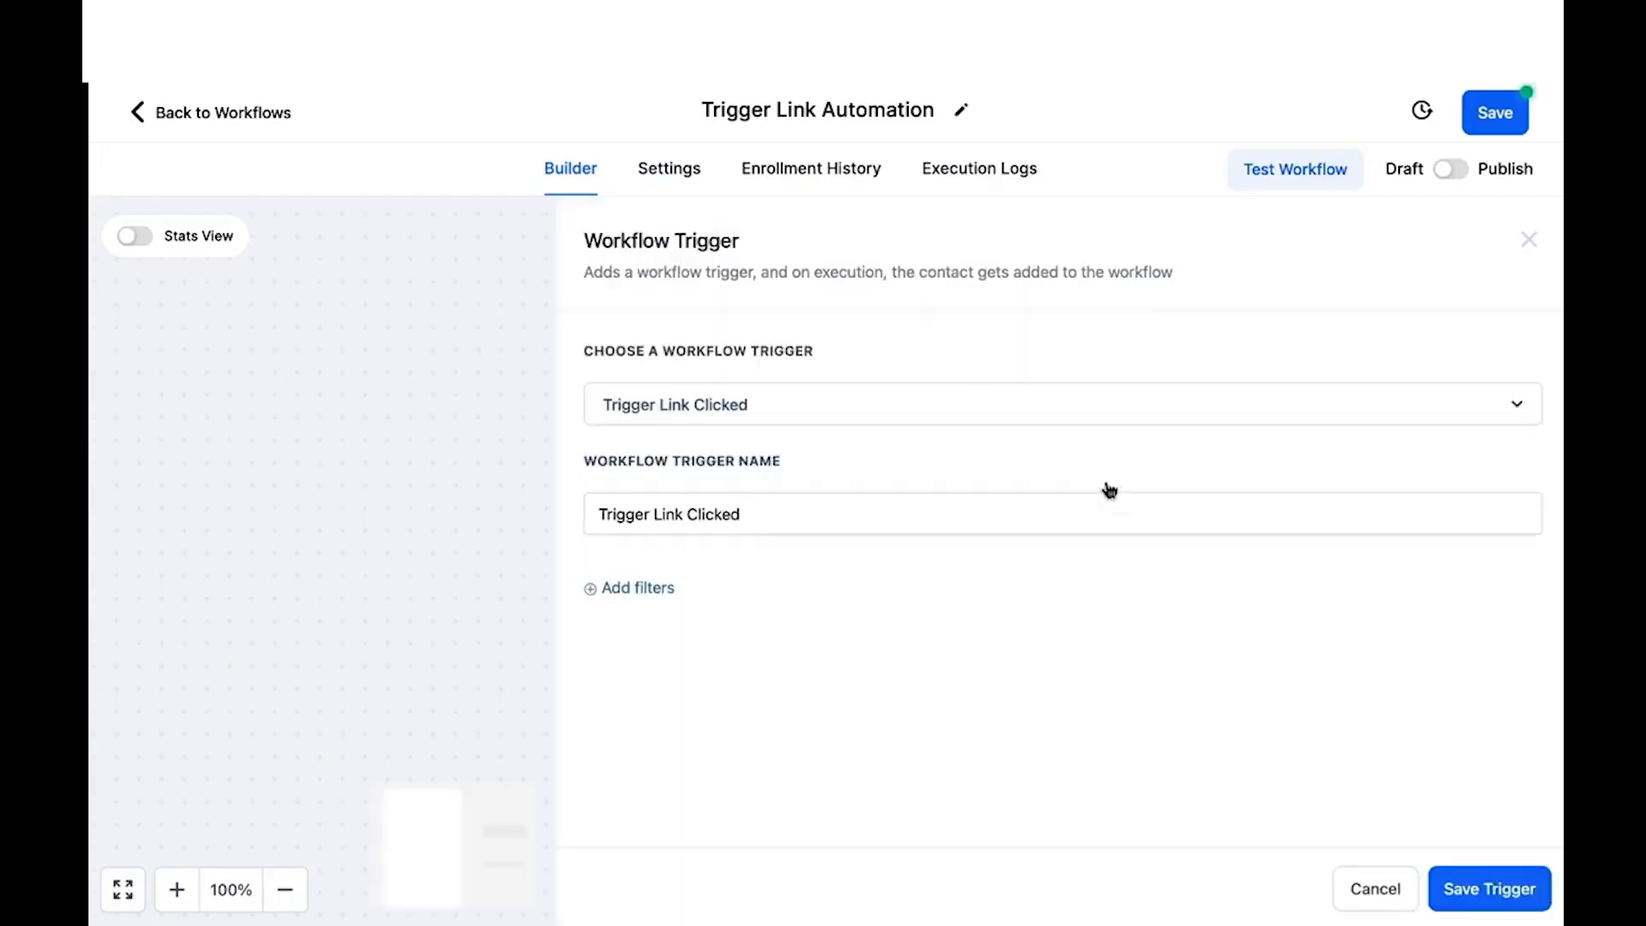
Filter the workflow trigger to the "Test" trigger link and save the trigger.
left_click(640, 588)
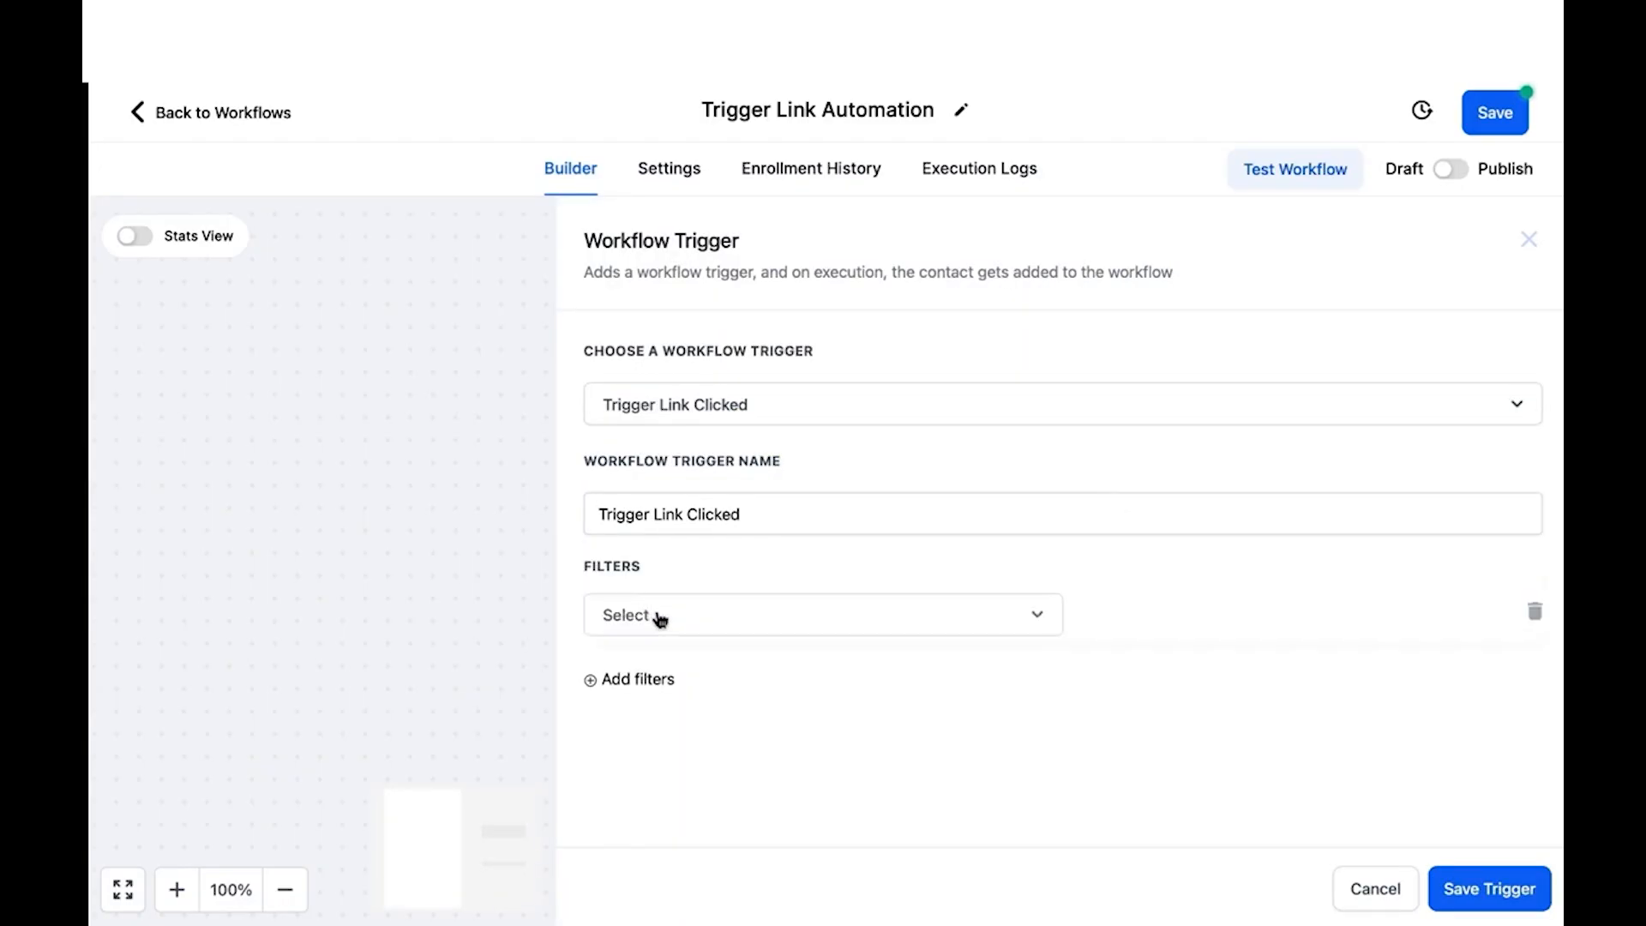
left_click(656, 616)
left_click(682, 769)
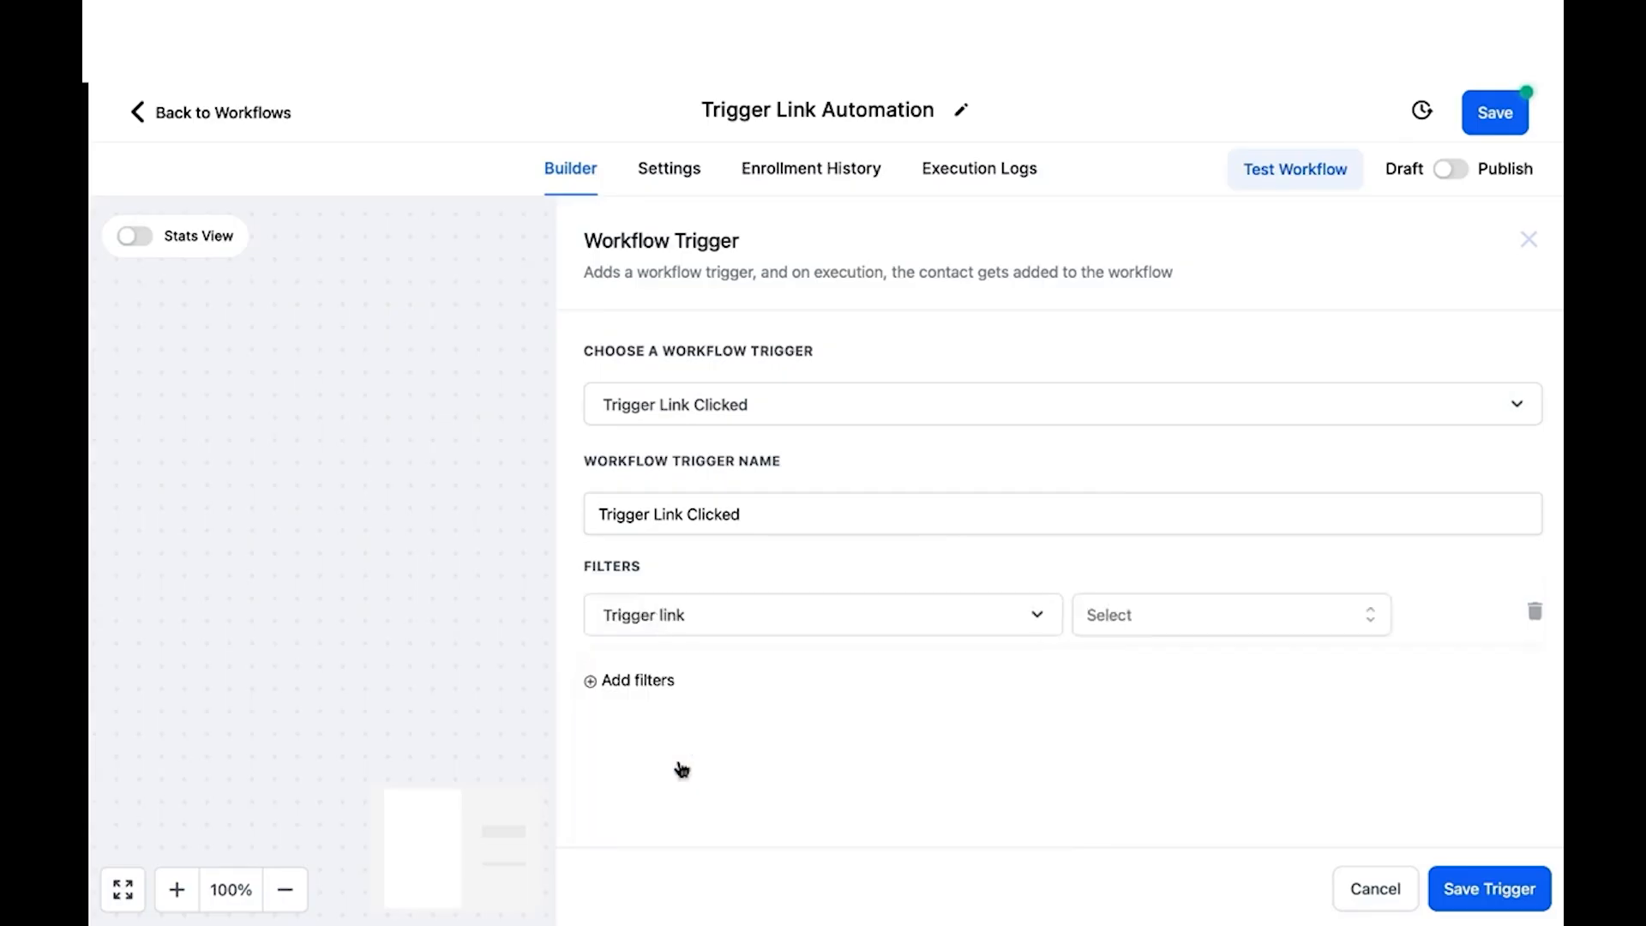
left_click(1129, 612)
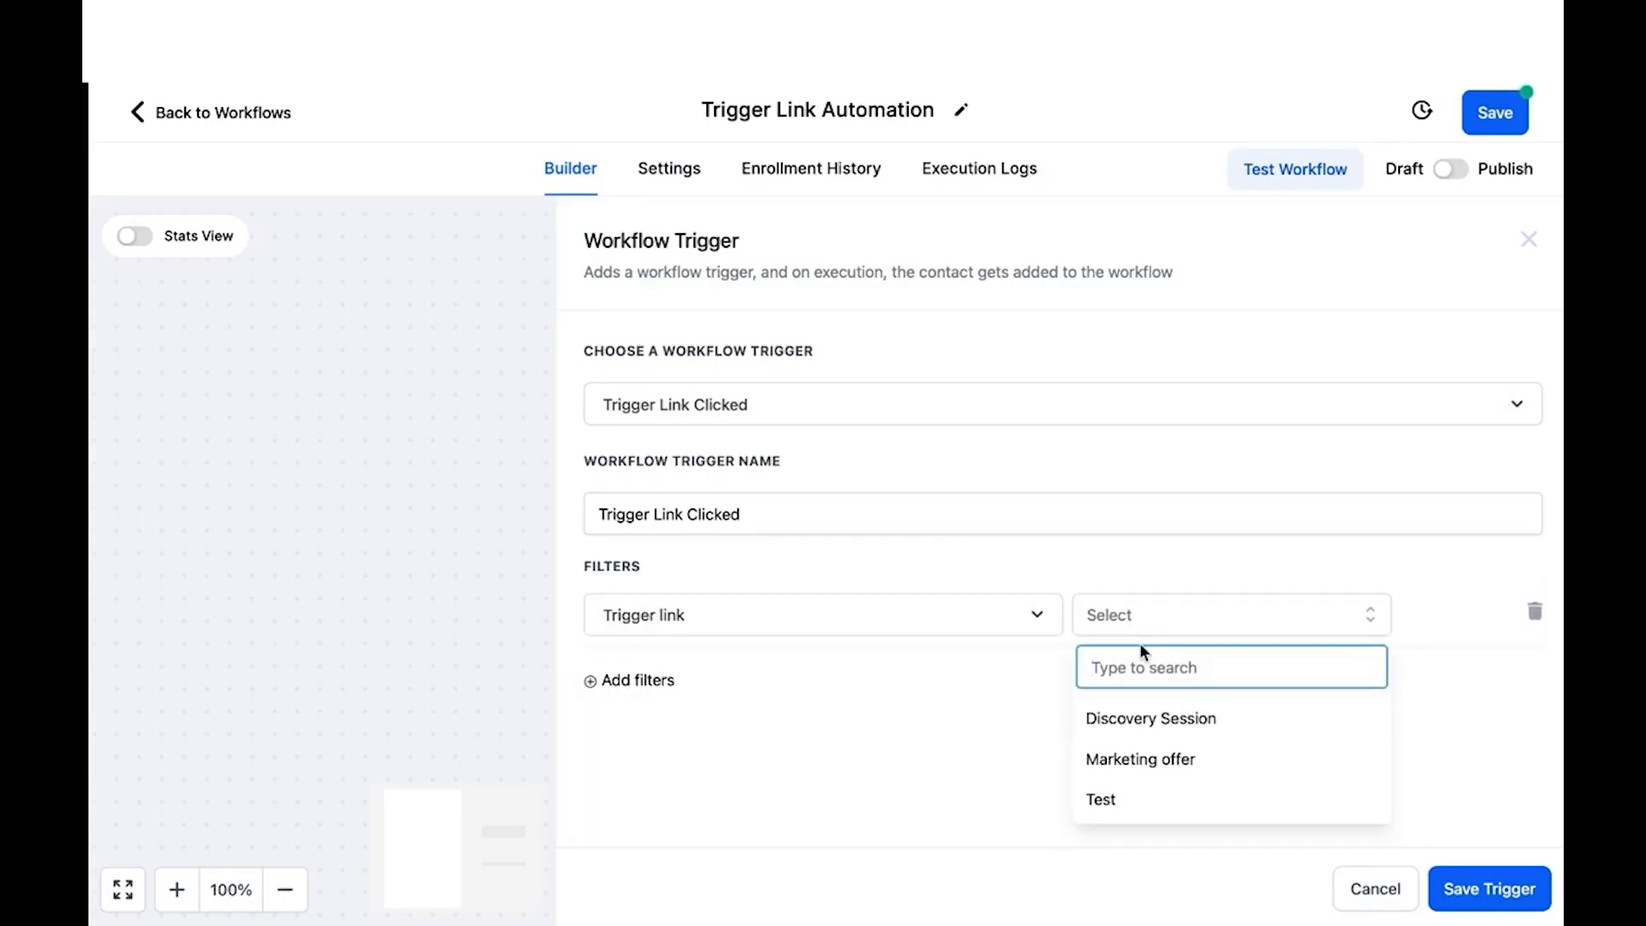
left_click(1115, 800)
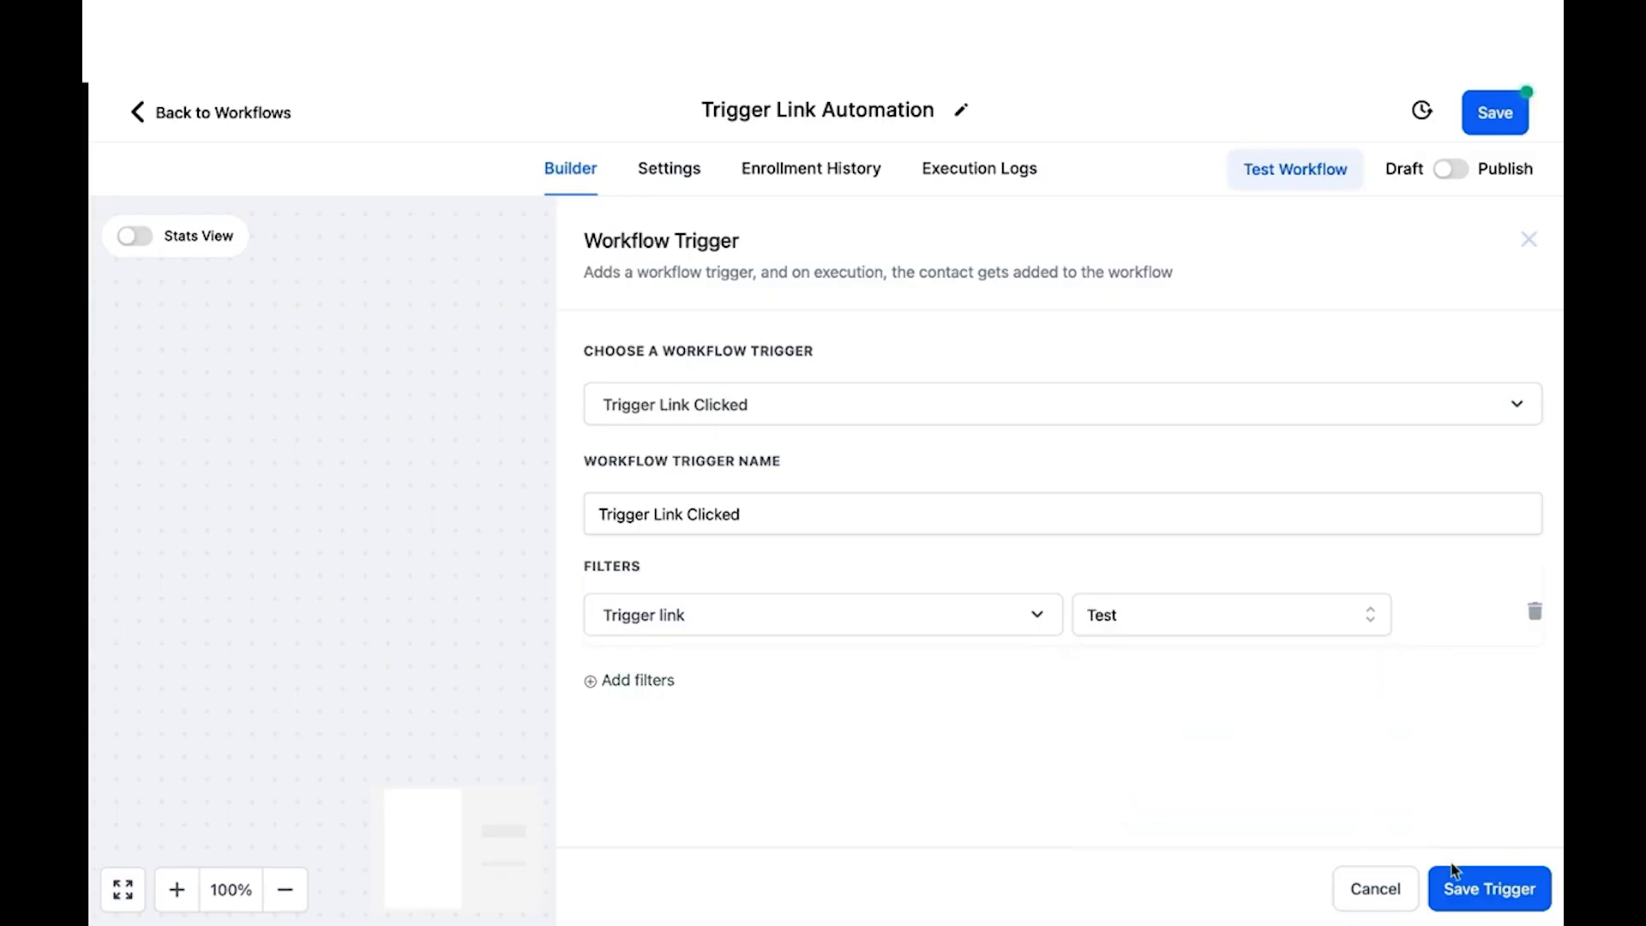
left_click(1482, 886)
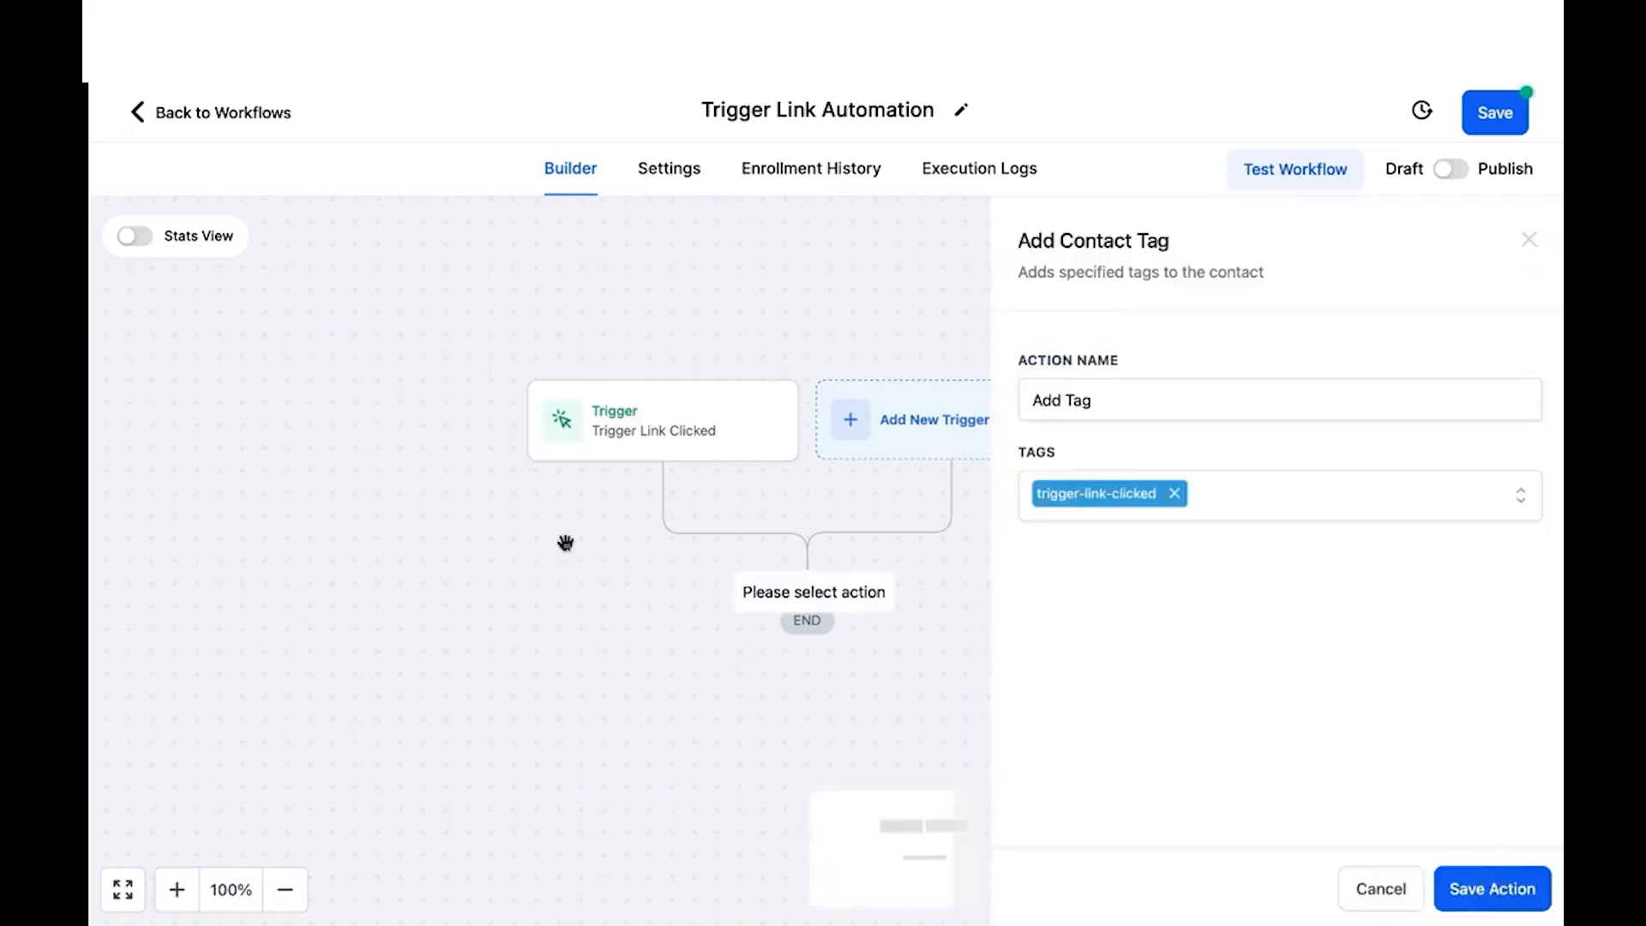
Save the Add Tag action with the trigger-link-clicked tag and start a Send SMS action after it.
left_click(1502, 897)
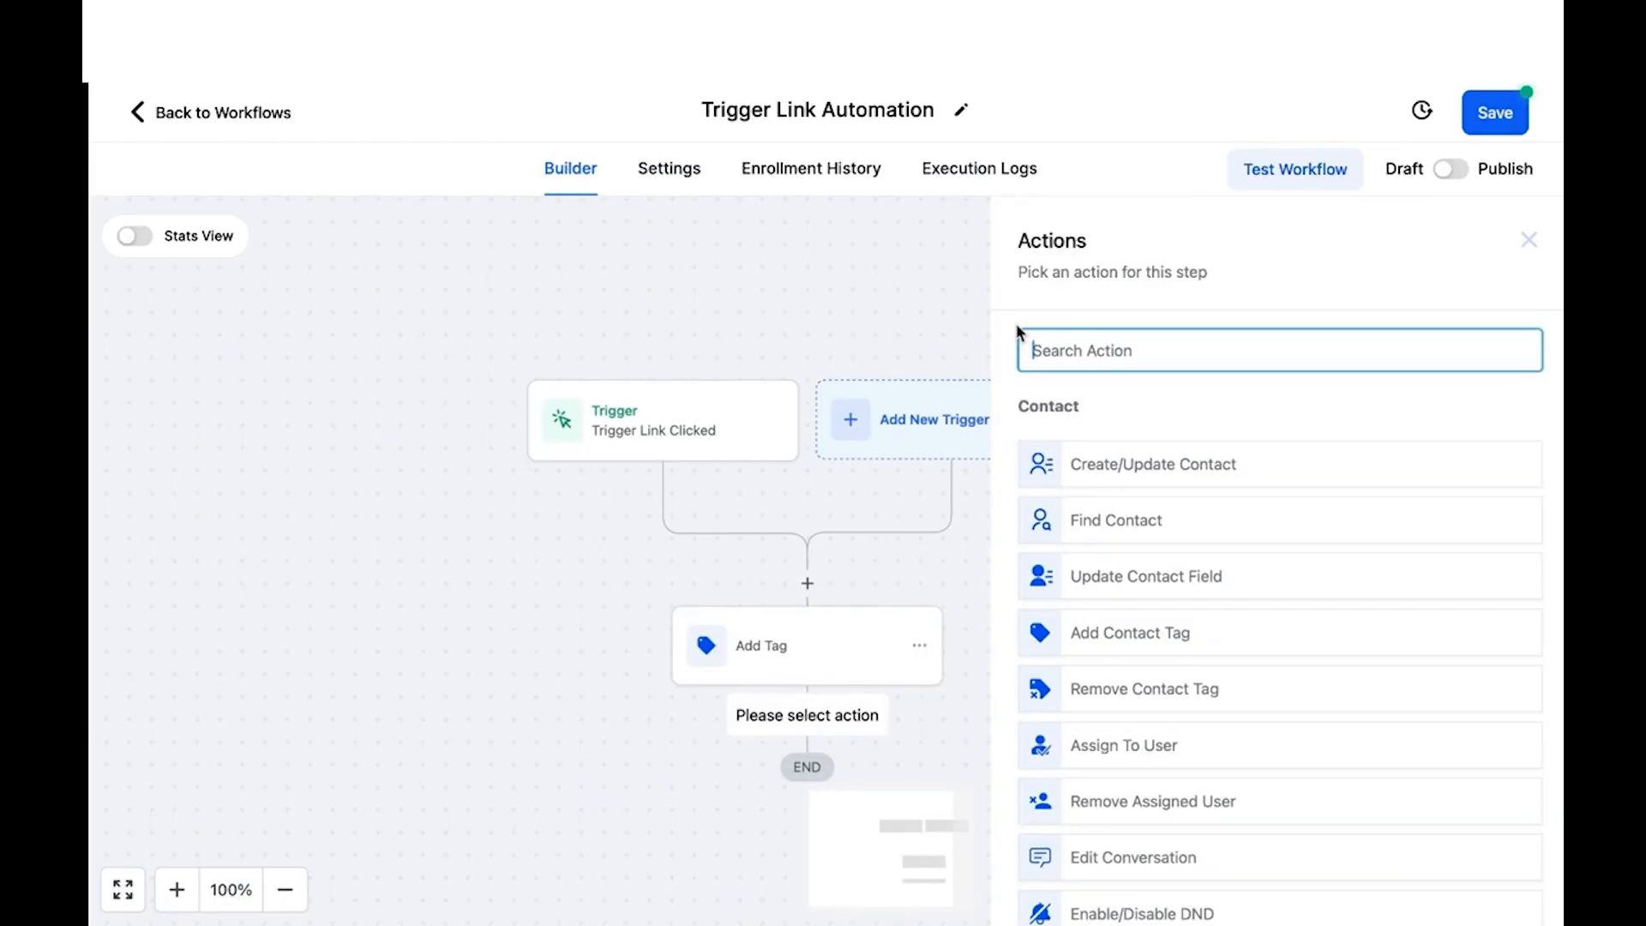
type("sms")
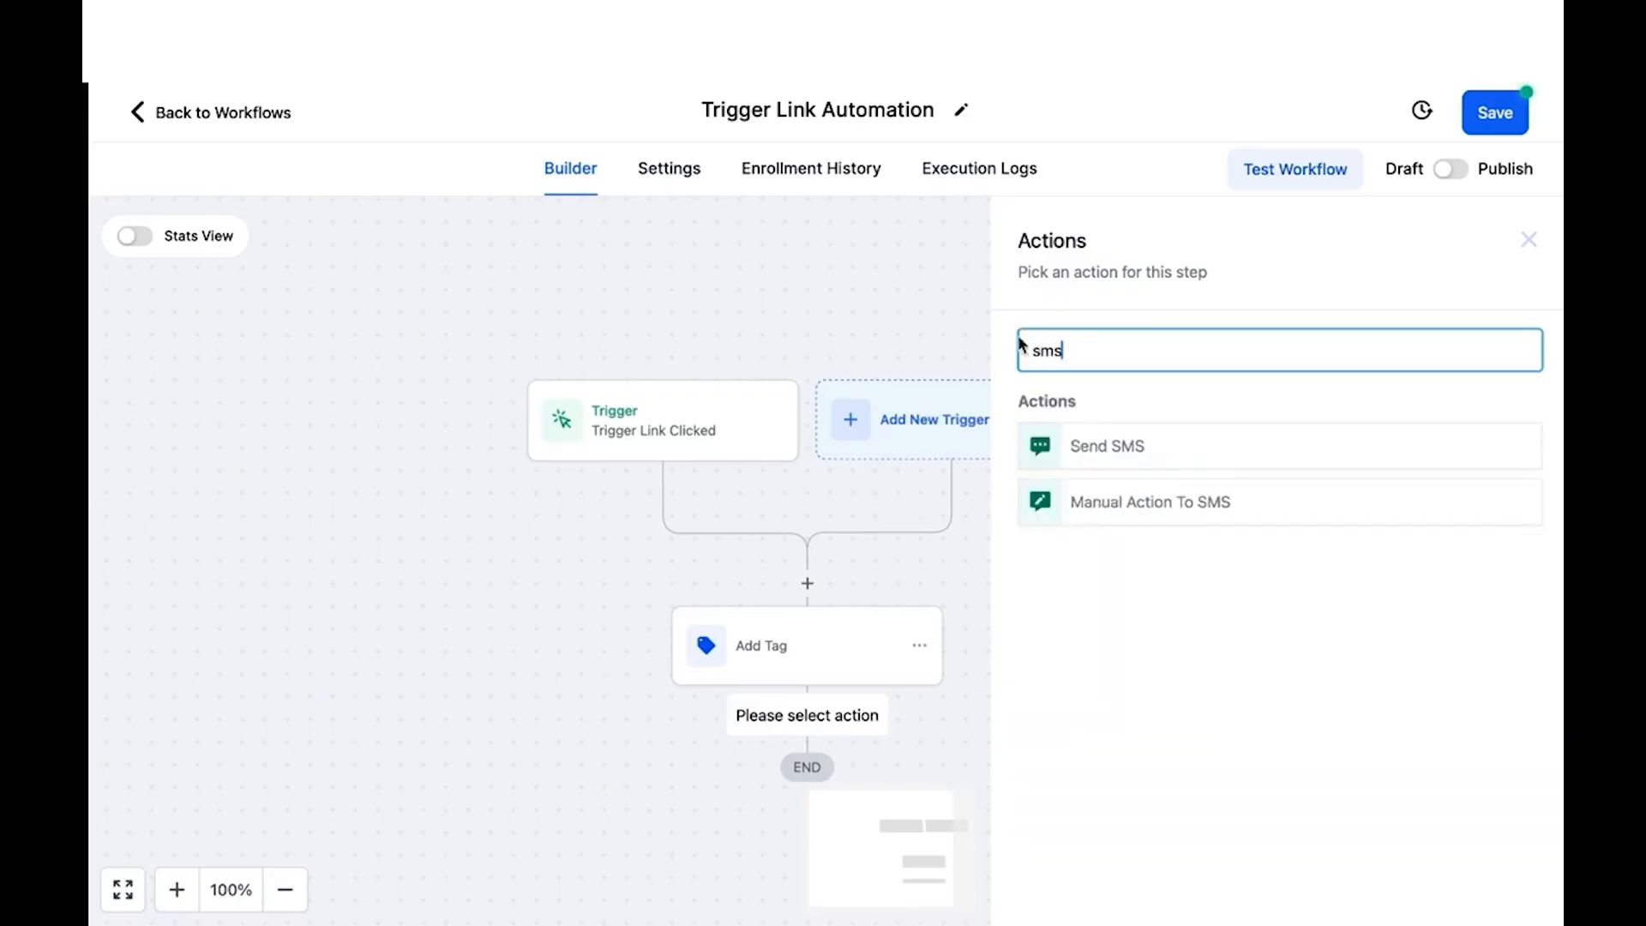
left_click(1097, 457)
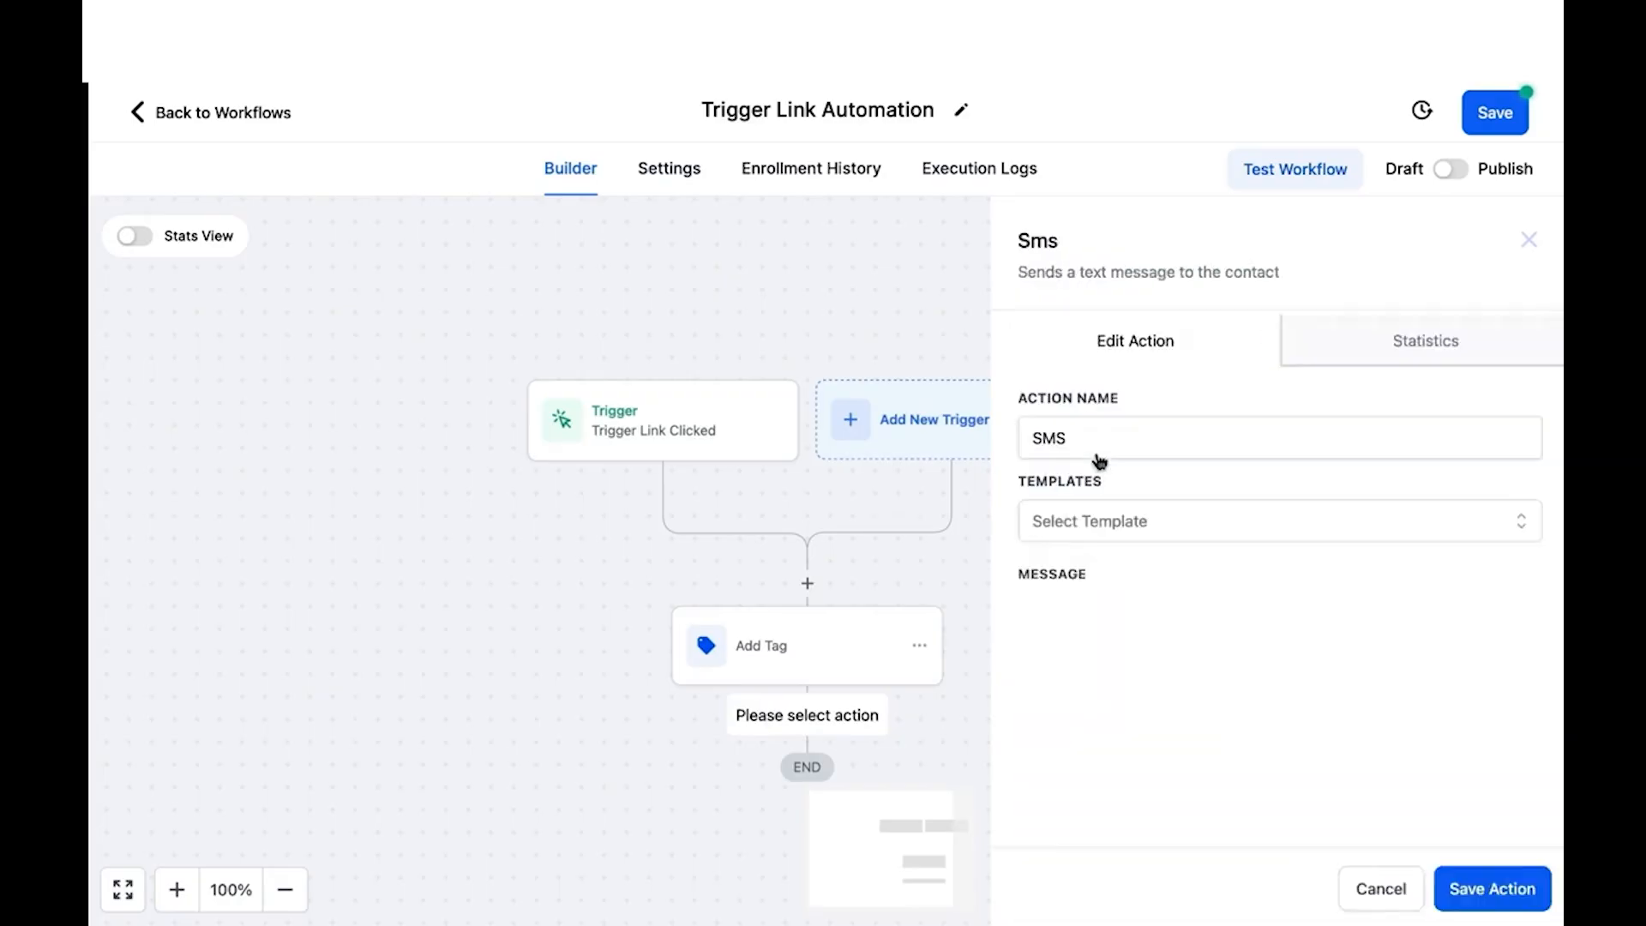